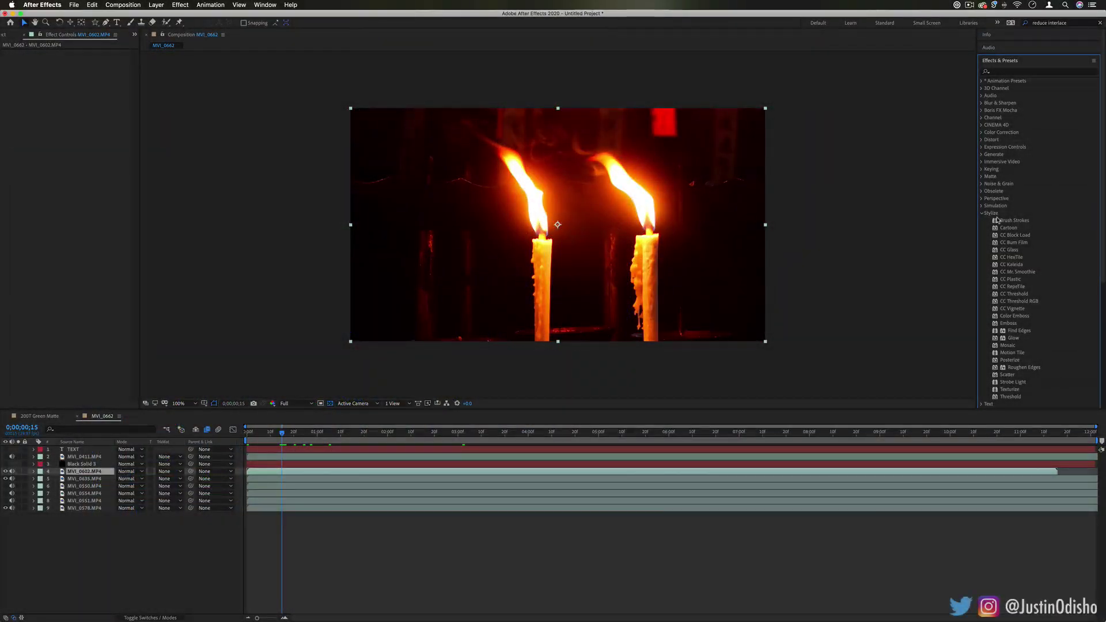
# Apply the Brush Strokes effect to the candle clip MVI_0602.MP4.
pyautogui.scroll(-2, 997, 219)
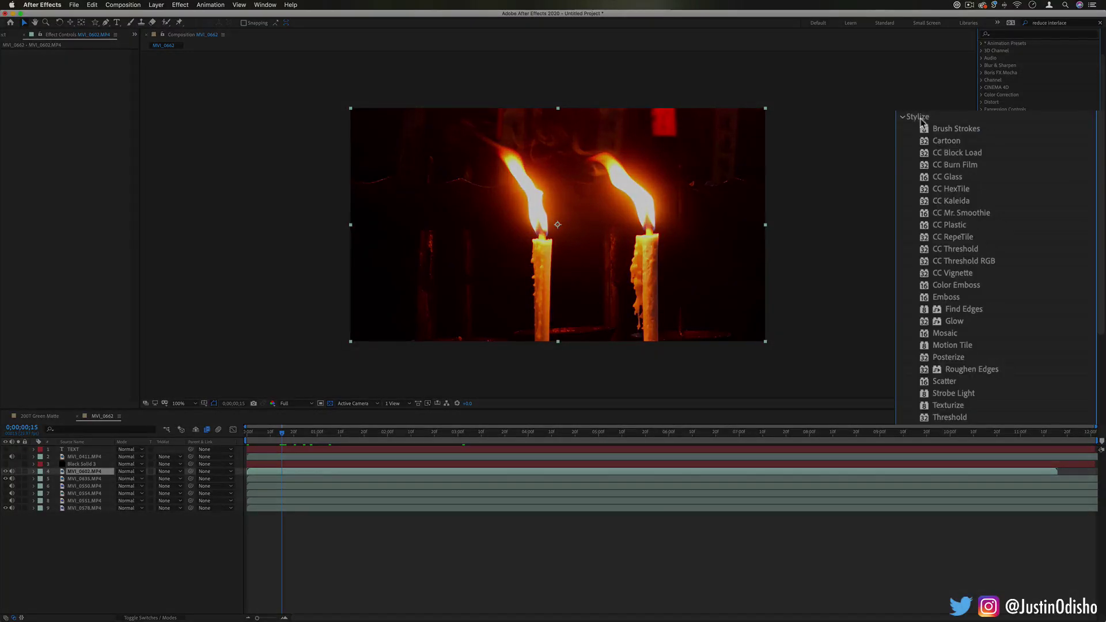
pyautogui.click(1015, 183)
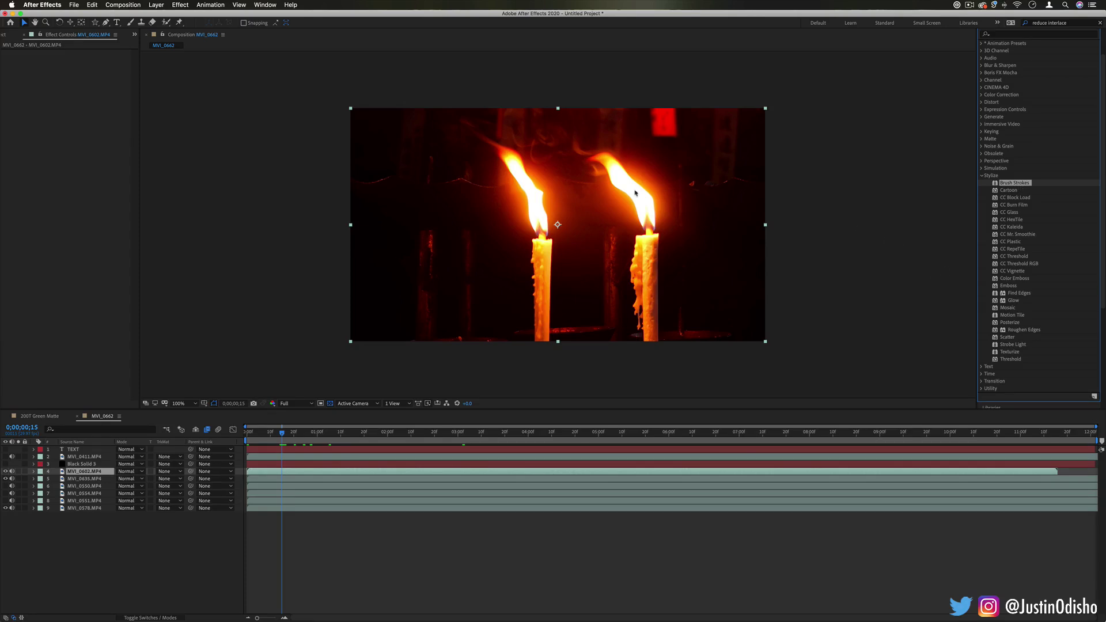
pyautogui.moveTo(636, 193); pyautogui.dragTo(541, 194)
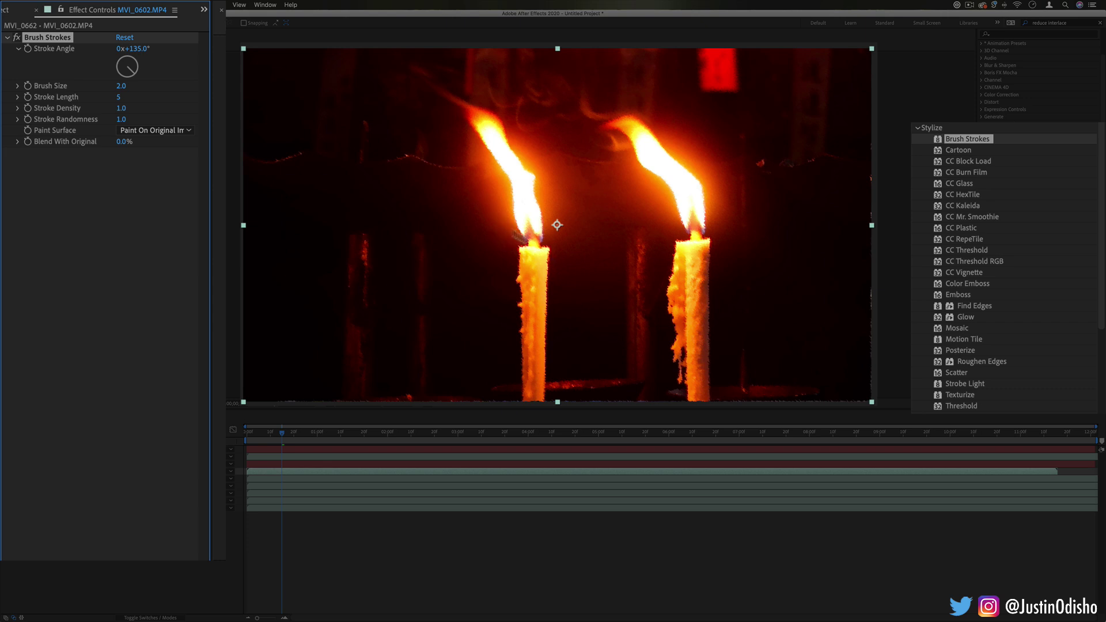
# Set Brush Strokes on the candle clip to a 75° stroke angle, brush size 5.0 and stroke length 40, checking the following frames.
pyautogui.moveTo(120, 86)
pyautogui.mouseDown()
pyautogui.moveTo(165, 86)
pyautogui.moveTo(145, 68)
pyautogui.mouseUp()
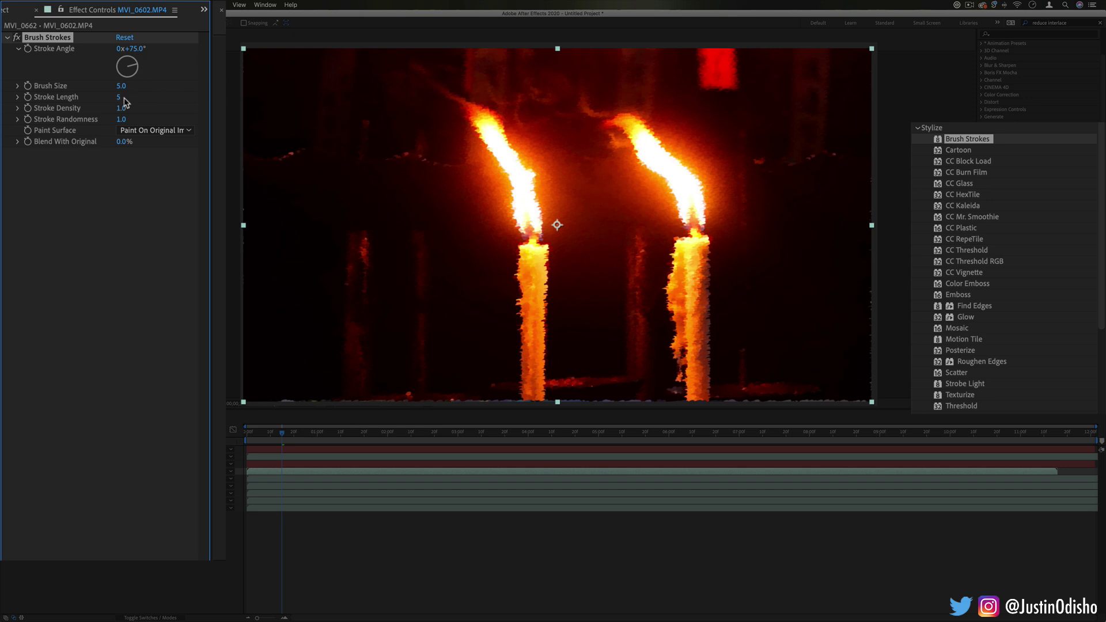
pyautogui.moveTo(119, 98); pyautogui.dragTo(214, 101)
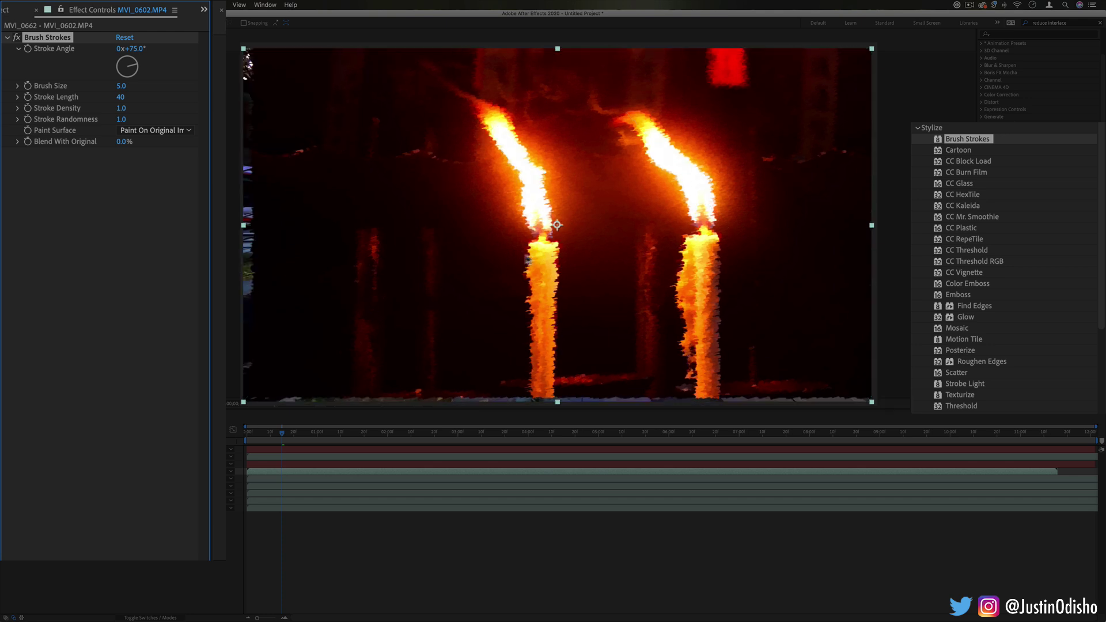
pyautogui.click(282, 435)
pyautogui.moveTo(283, 435); pyautogui.dragTo(284, 434)
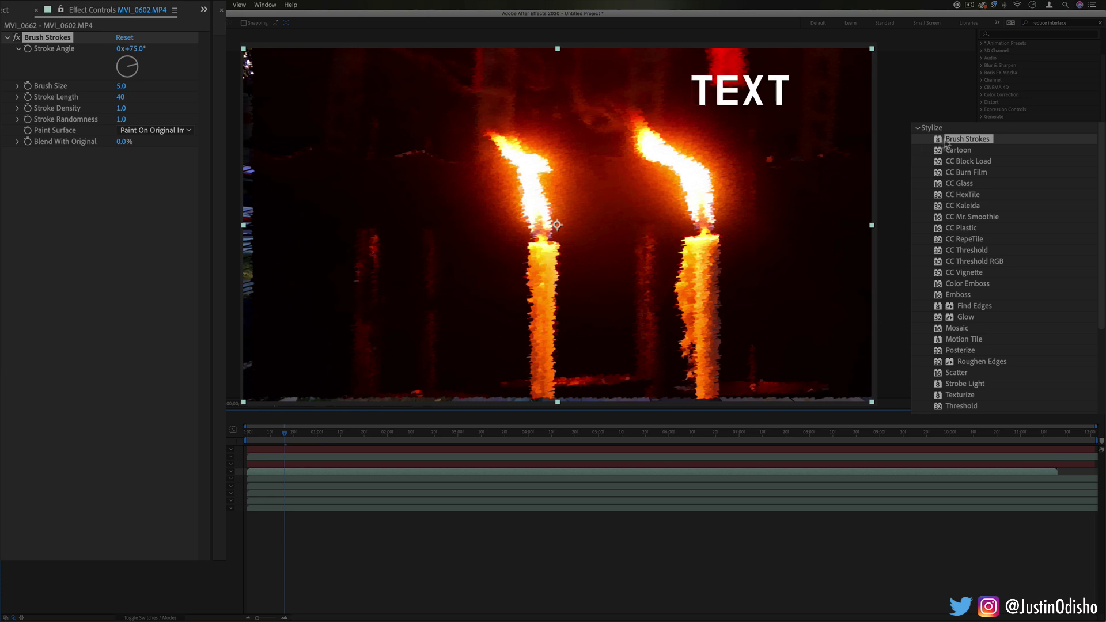
# Apply the Brush Strokes effect to the TEXT layer and check it over the next frames.
pyautogui.moveTo(947, 144); pyautogui.dragTo(759, 98)
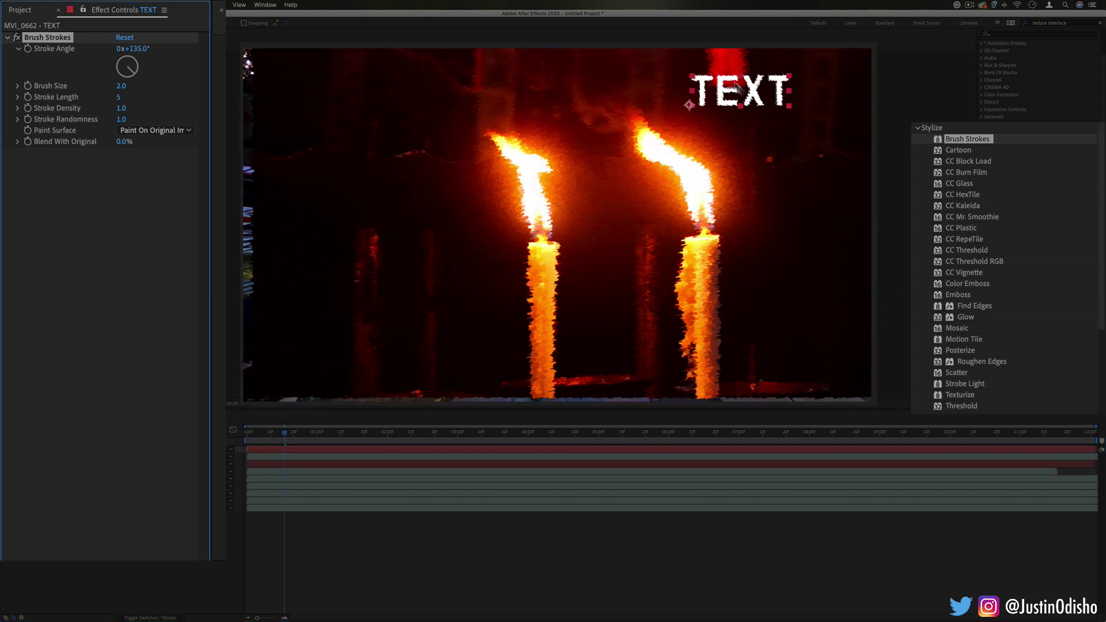
pyautogui.click(295, 414)
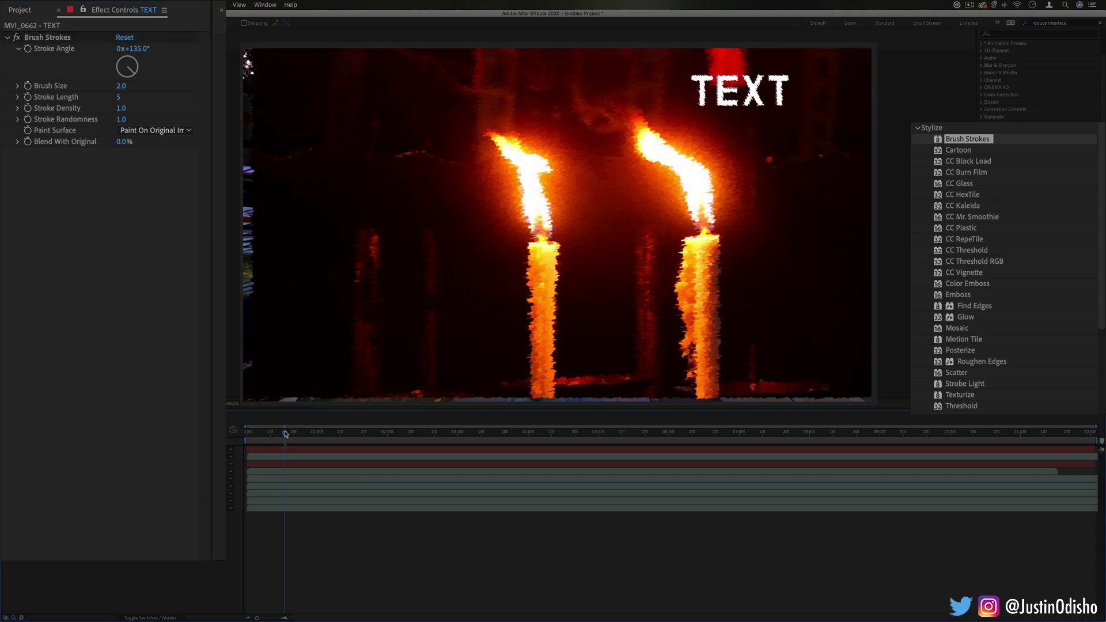
pyautogui.click(287, 434)
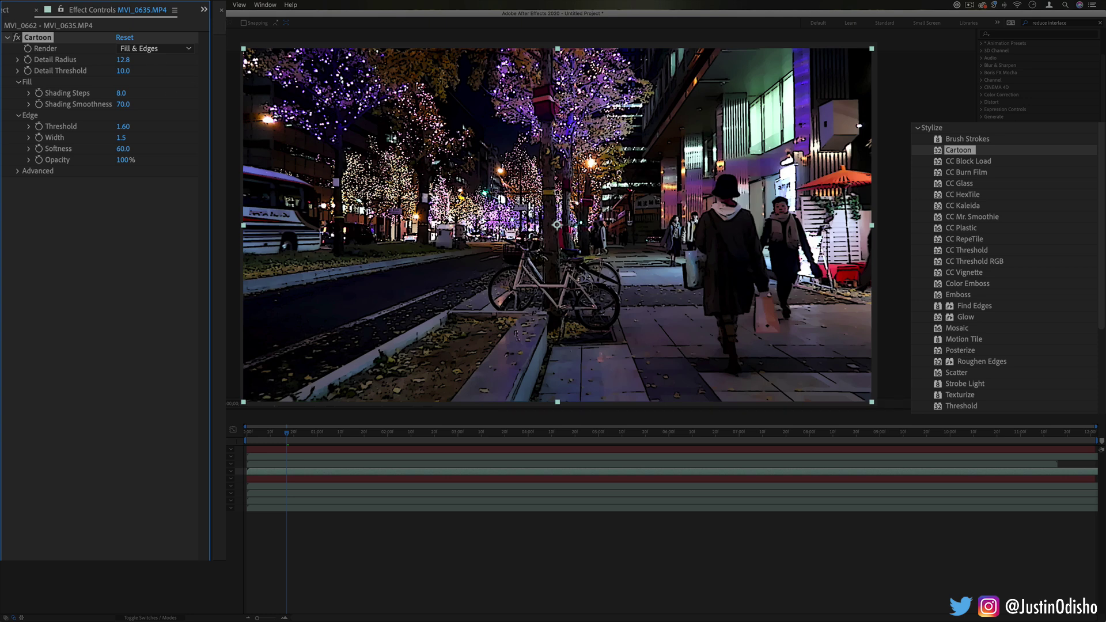
# Try a Detail Threshold of 15.7 for the Cartoon effect on MVI_0635.MP4 and delete the effect.
pyautogui.moveTo(285, 435); pyautogui.dragTo(293, 434)
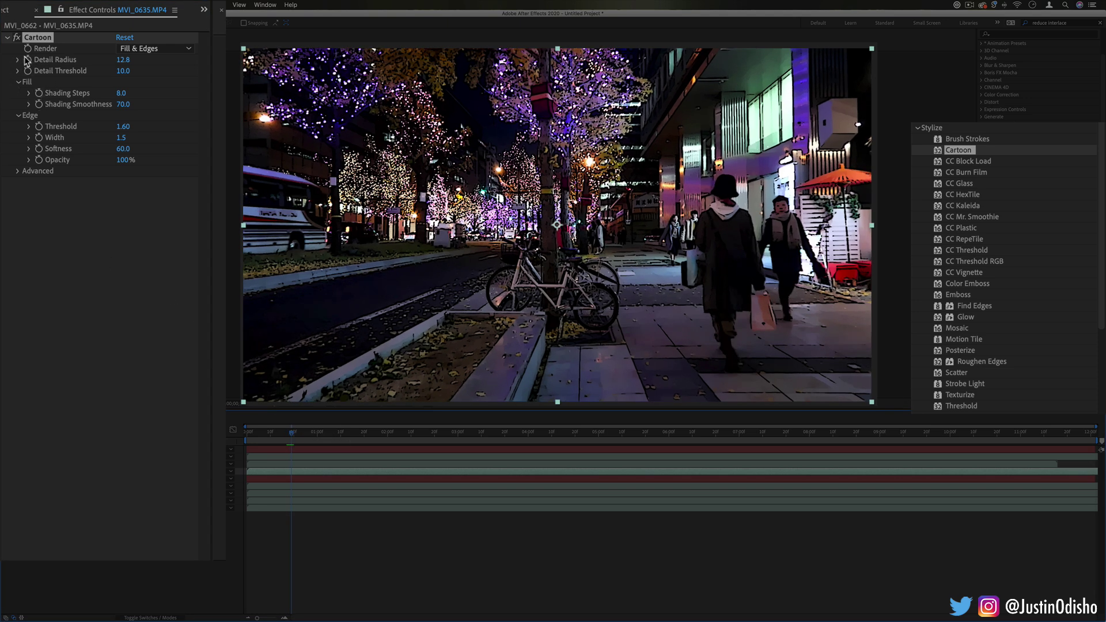
pyautogui.moveTo(123, 70); pyautogui.dragTo(161, 69)
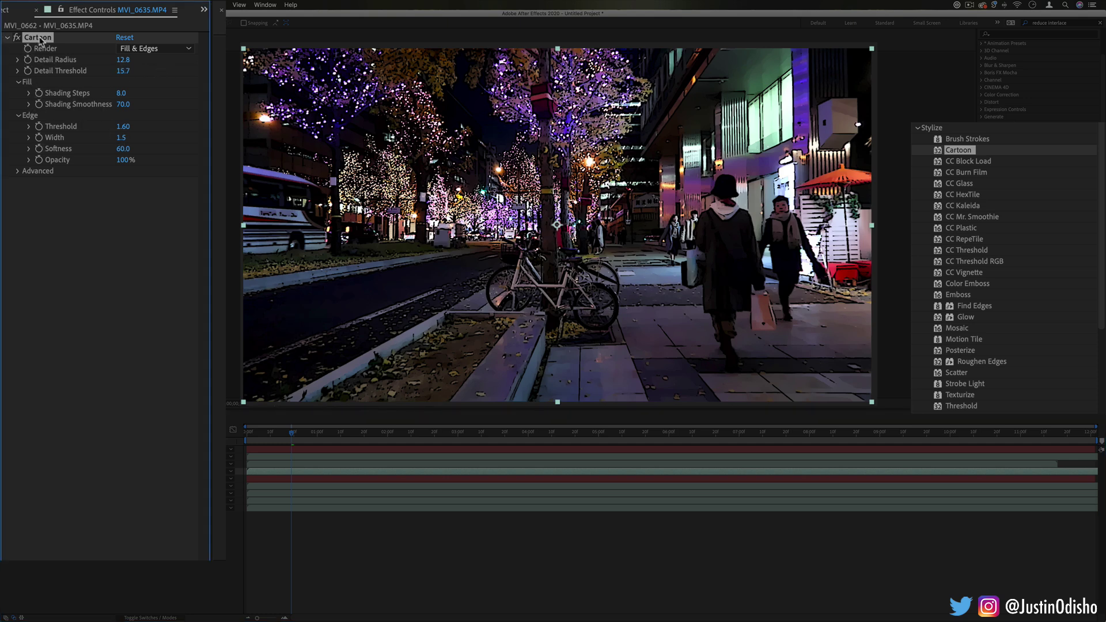
pyautogui.press('Delete')
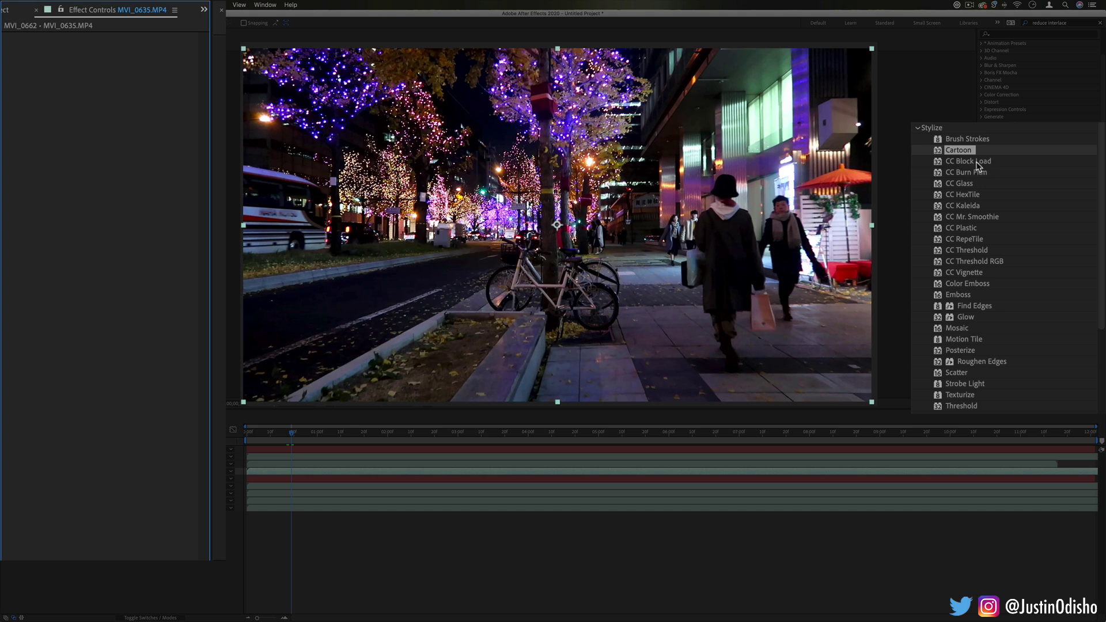
# Apply the CC Block Load effect to the street clip MVI_0635.MP4 and try out its Completion value.
pyautogui.moveTo(979, 163); pyautogui.dragTo(763, 192)
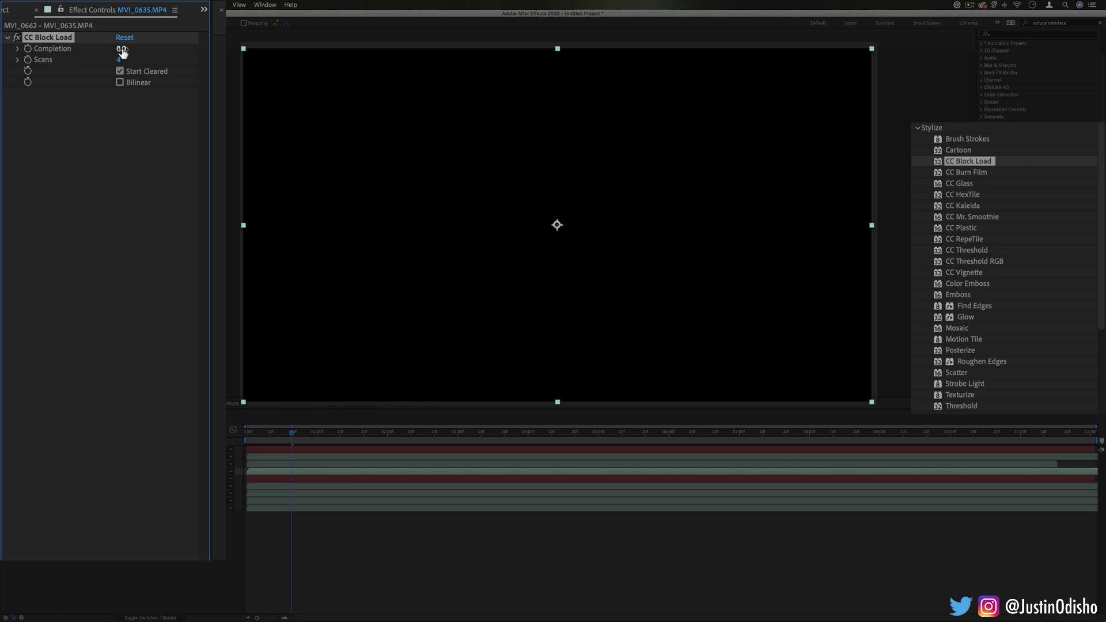
pyautogui.moveTo(123, 50); pyautogui.dragTo(99, 56)
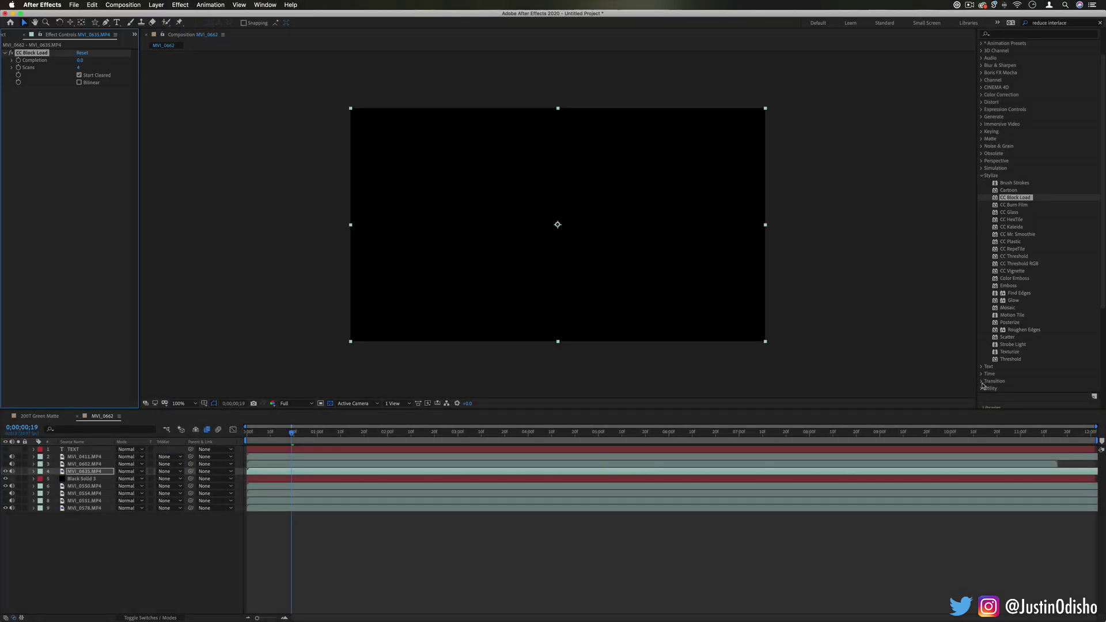
# With CC Block Load disabled, try the CC Line Sweep transition on MVI_0635.MP4 at 22.0 Completion and delete it.
pyautogui.click(982, 382)
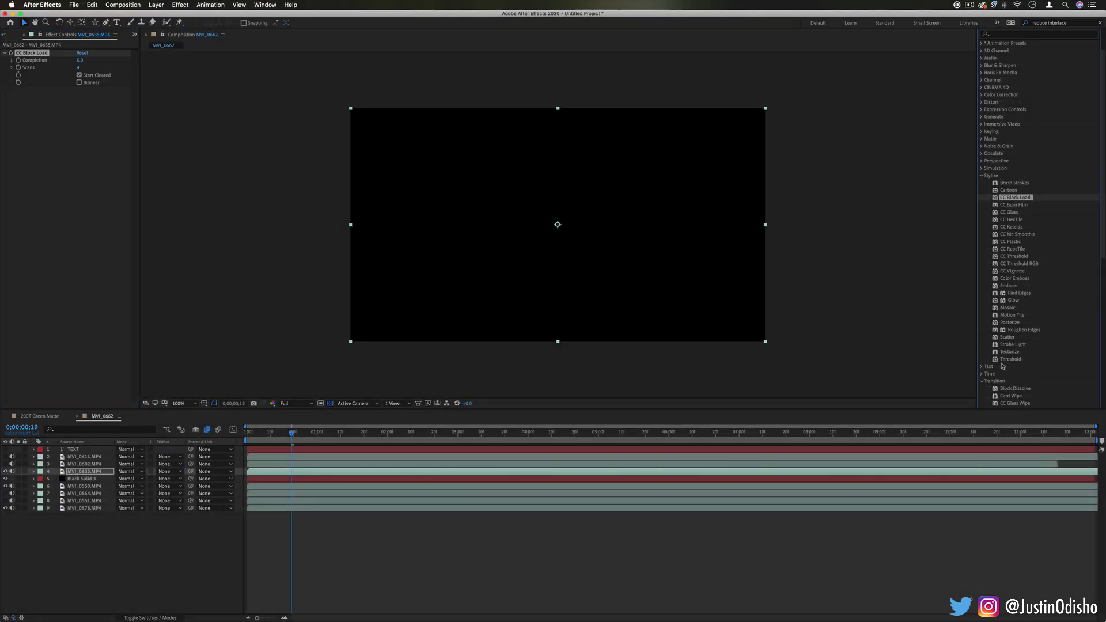
pyautogui.scroll(-10, 1003, 366)
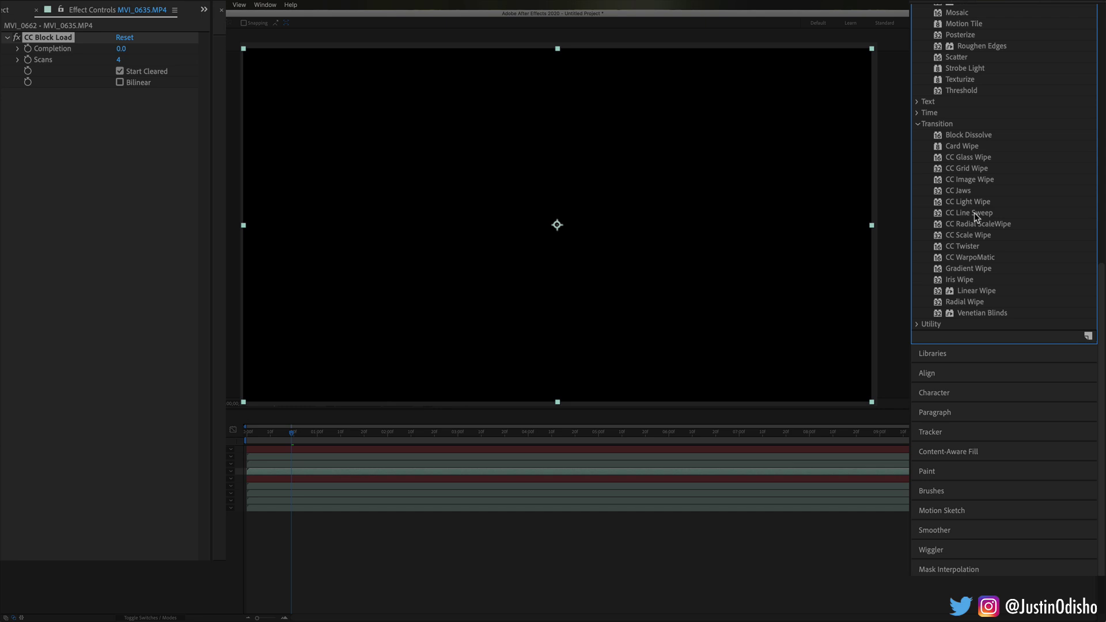
pyautogui.moveTo(1019, 166); pyautogui.dragTo(67, 474)
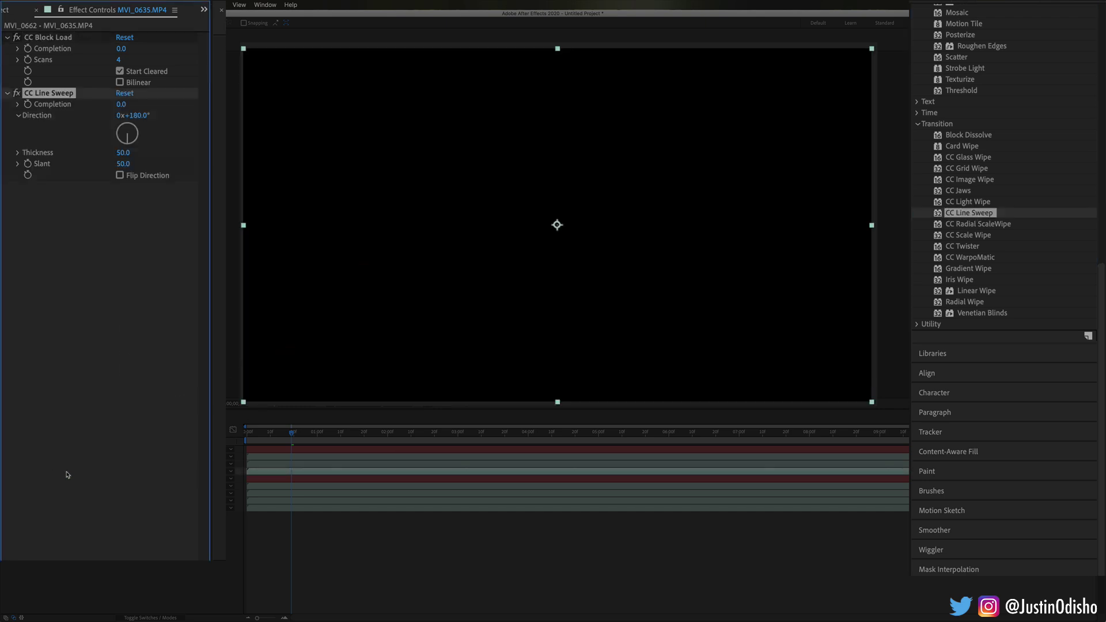
pyautogui.click(17, 37)
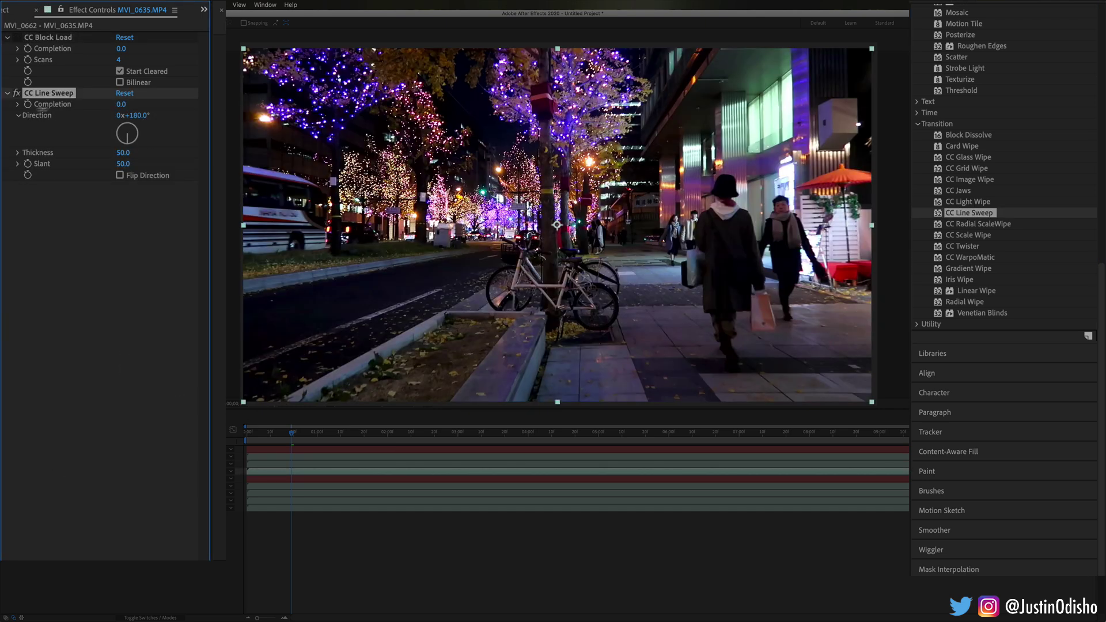
pyautogui.moveTo(121, 104)
pyautogui.mouseDown()
pyautogui.moveTo(137, 104)
pyautogui.moveTo(128, 104)
pyautogui.mouseUp()
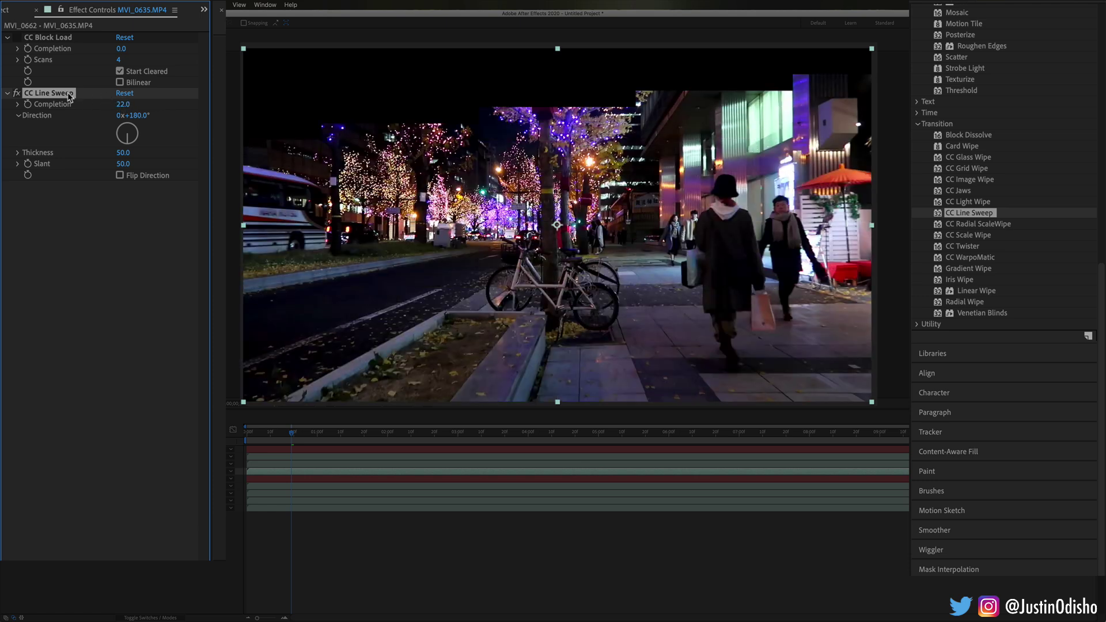
pyautogui.press('Delete')
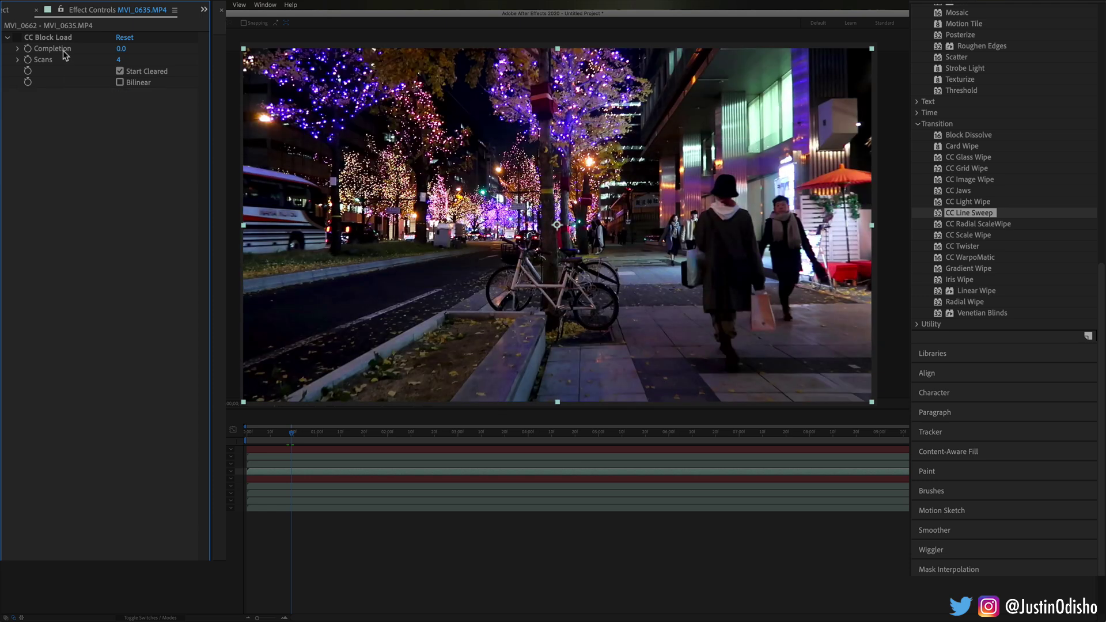
# Re-enable CC Block Load on MVI_0635.MP4, set its Completion to 10.0 and try a different Scans value.
pyautogui.click(17, 38)
pyautogui.moveTo(122, 49); pyautogui.dragTo(215, 79)
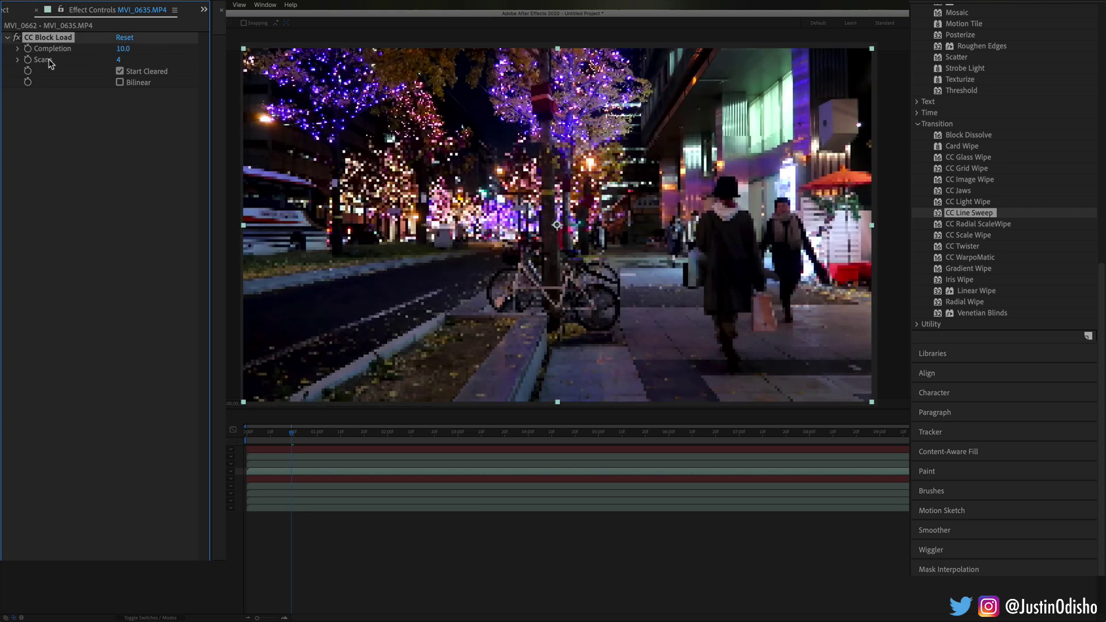
pyautogui.moveTo(120, 60); pyautogui.dragTo(90, 50)
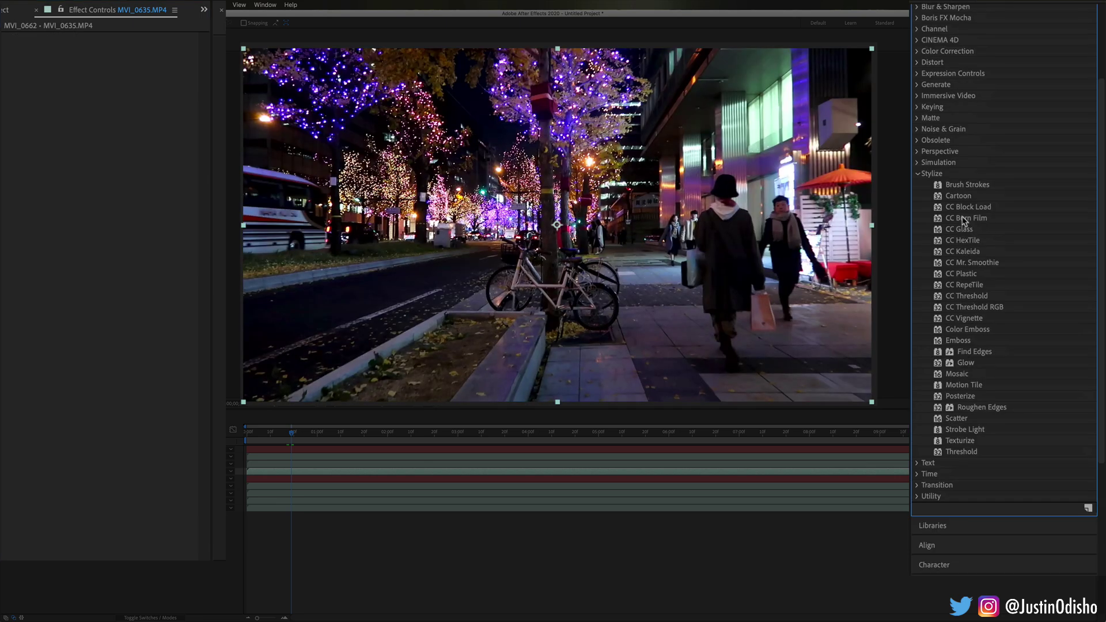
# Apply the CC Burn Film effect to MVI_0635.MP4 and try out its Burn amount.
pyautogui.moveTo(968, 207); pyautogui.dragTo(53, 66)
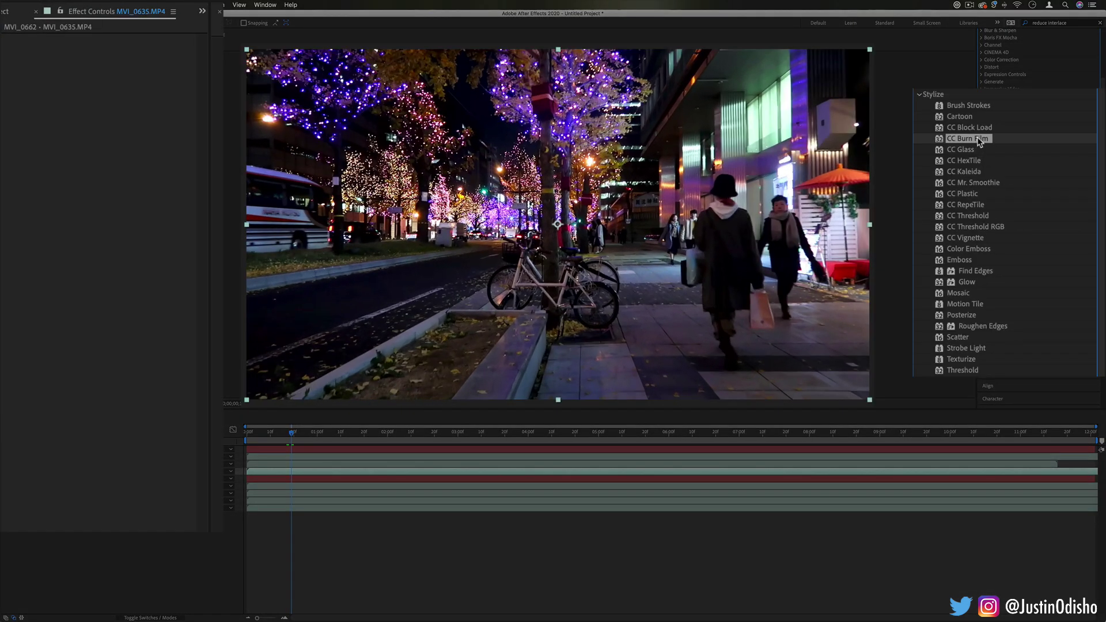
pyautogui.moveTo(979, 142); pyautogui.dragTo(490, 95)
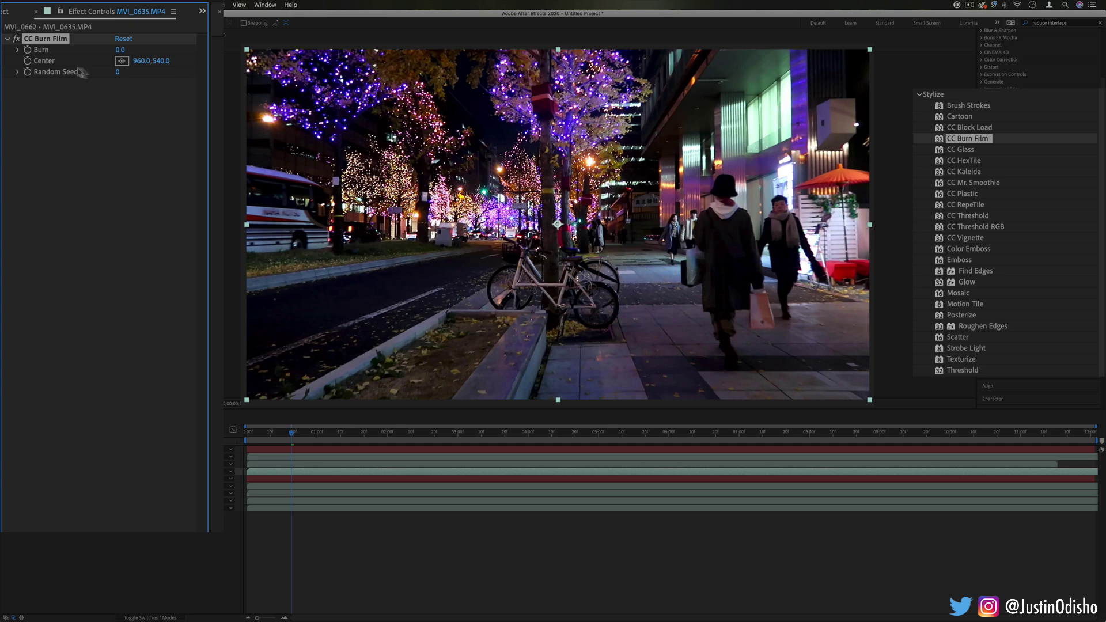
pyautogui.moveTo(119, 50)
pyautogui.mouseDown()
pyautogui.moveTo(185, 53)
pyautogui.moveTo(125, 55)
pyautogui.mouseUp()
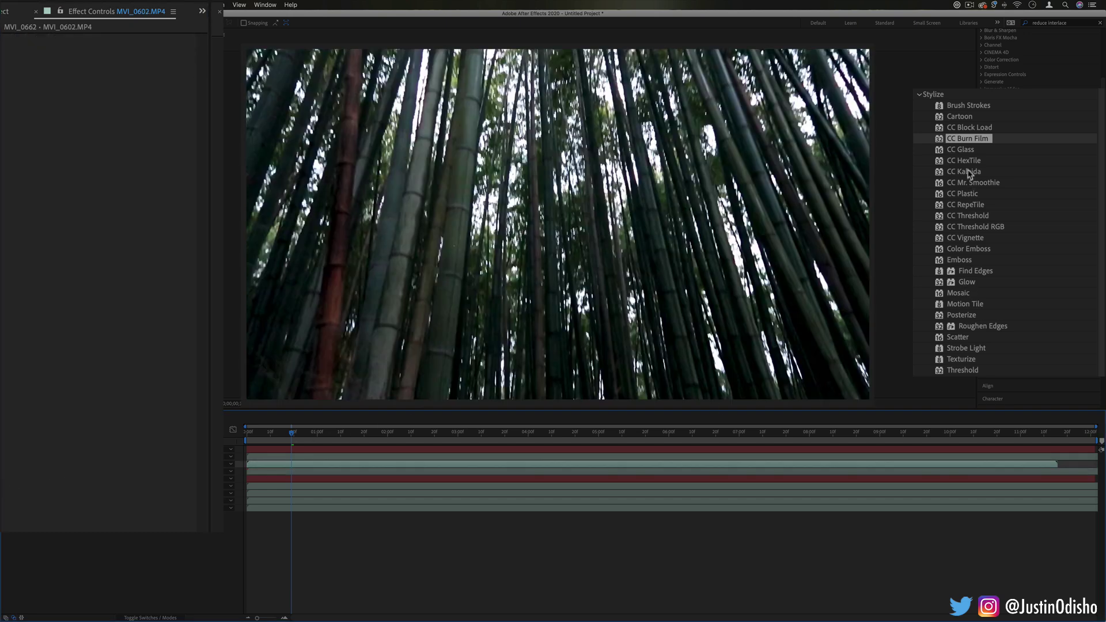
# Apply CC Glass to the bamboo clip MVI_0550.MP4 with surface Softness 16.8 and Height 34.0, previewing up to 0;00;01;23.
pyautogui.click(969, 150)
pyautogui.moveTo(970, 148); pyautogui.dragTo(455, 179)
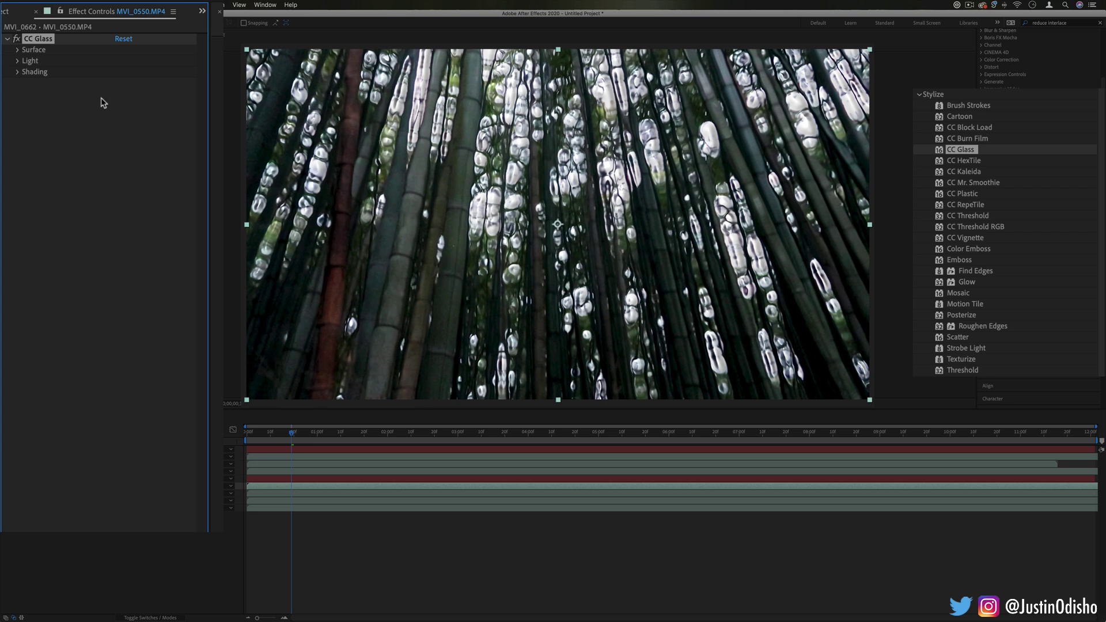
pyautogui.click(19, 50)
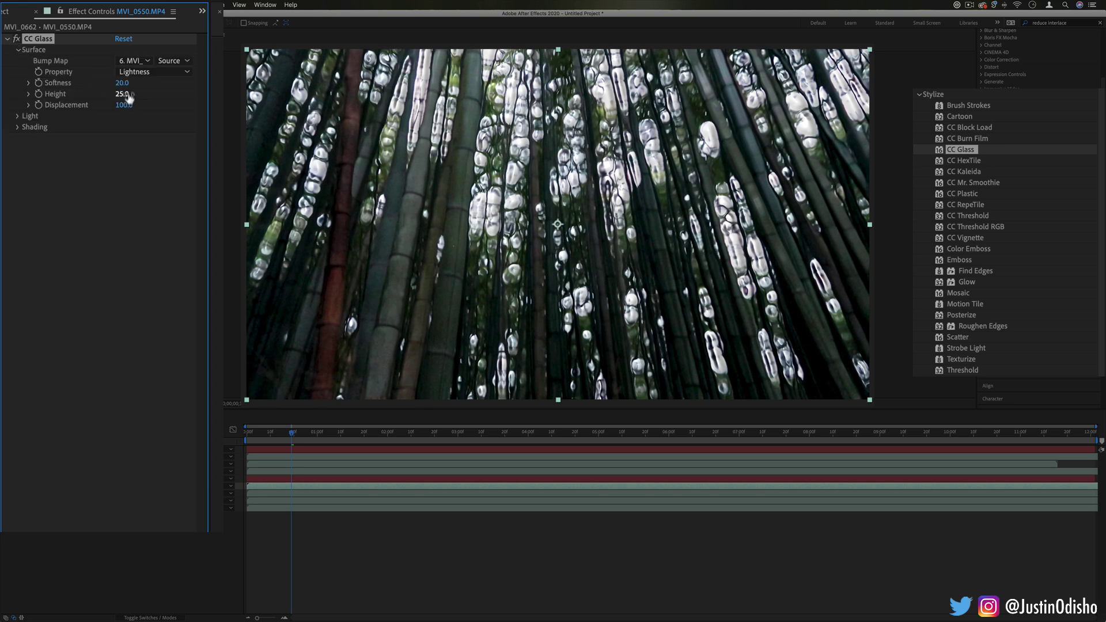
pyautogui.moveTo(190, 88); pyautogui.dragTo(166, 99)
pyautogui.moveTo(332, 434); pyautogui.dragTo(372, 436)
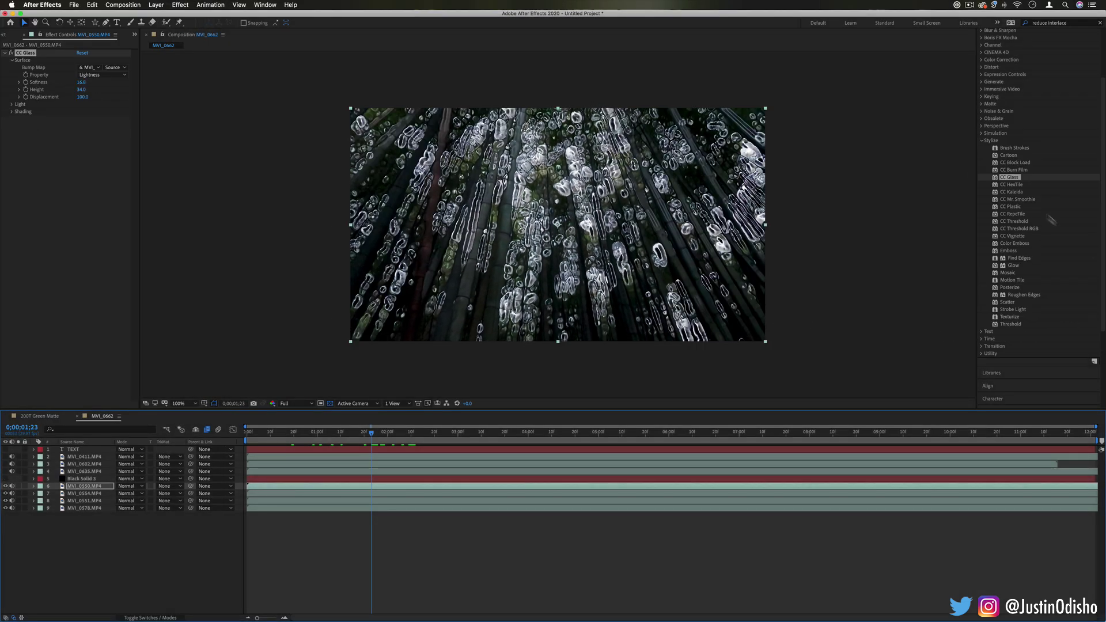
pyautogui.click(982, 346)
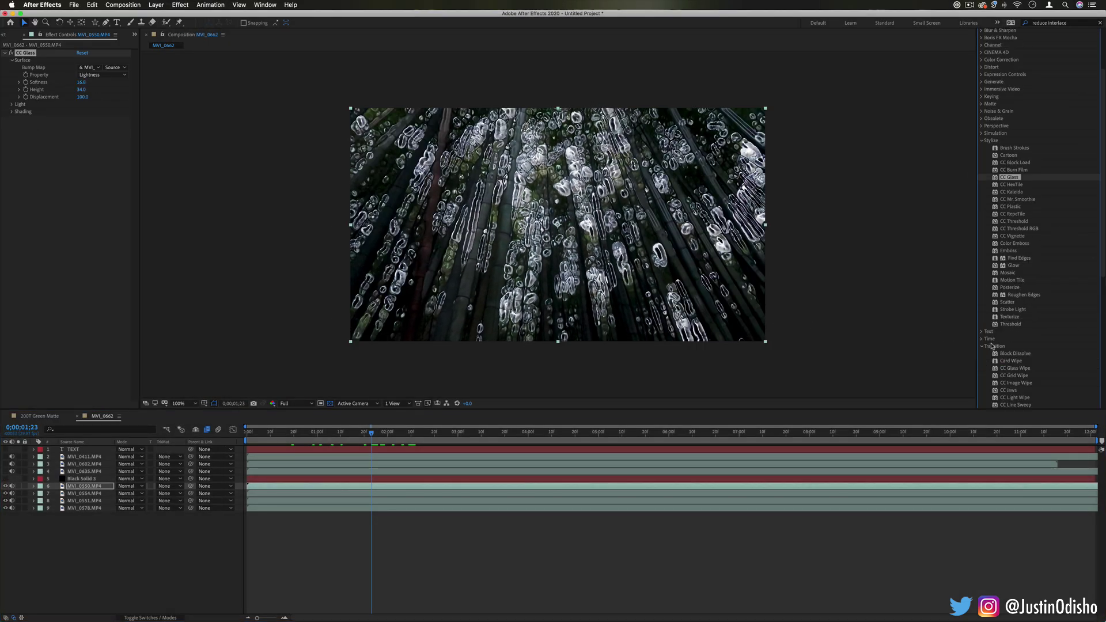
pyautogui.scroll(-2, 992, 346)
pyautogui.click(1017, 332)
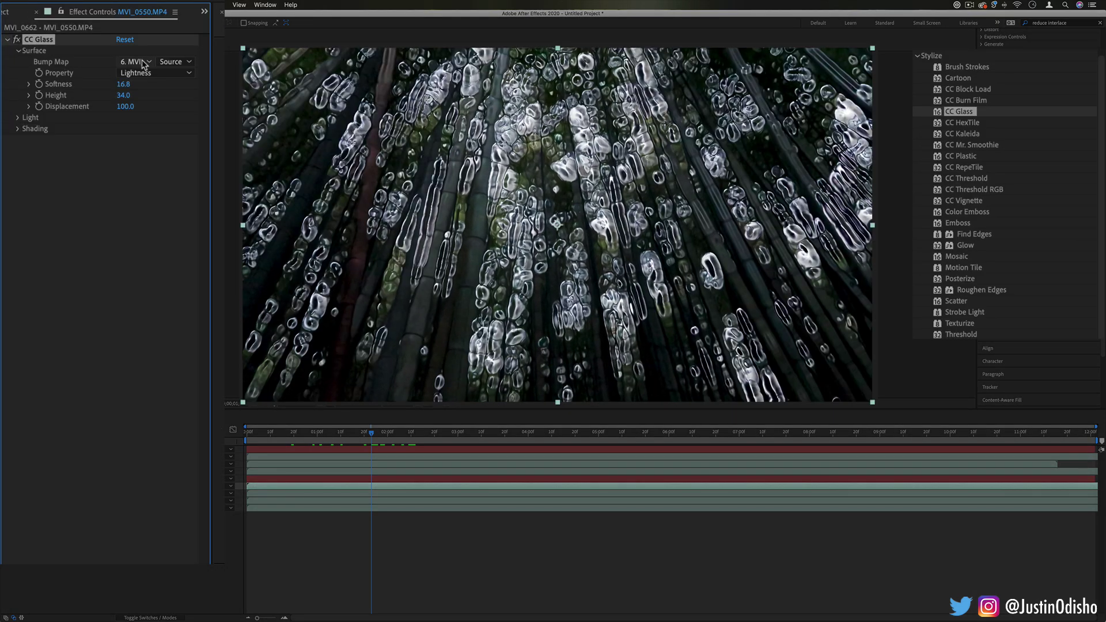
# Try MVI_0551.MP4 and MVI_0602.MP4 as the bump map of CC Glass on the bamboo clip.
pyautogui.click(144, 64)
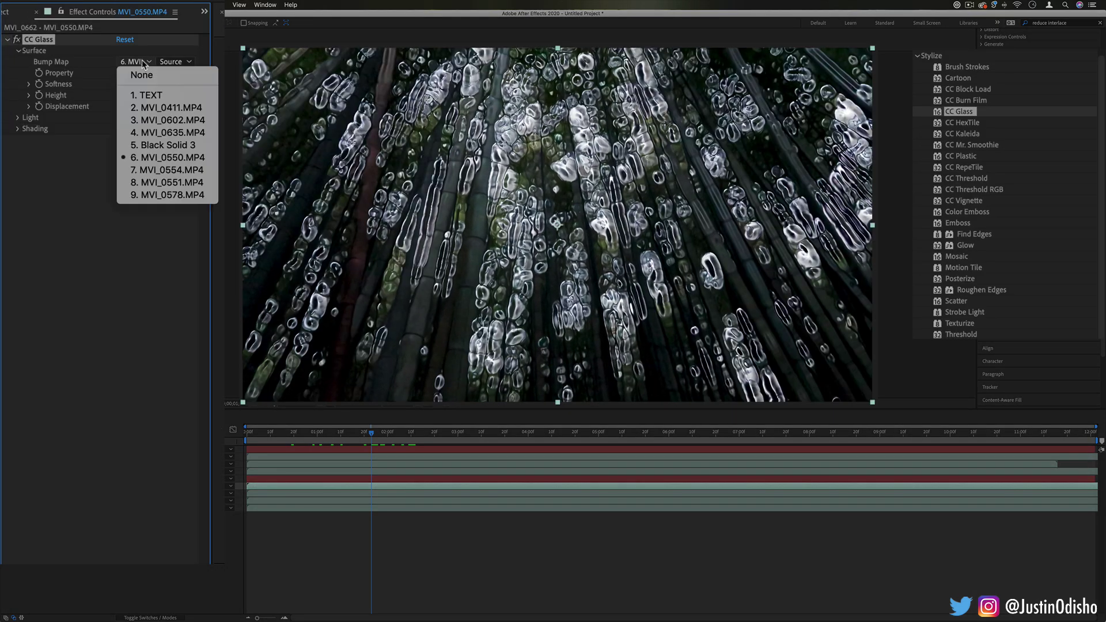
pyautogui.click(194, 184)
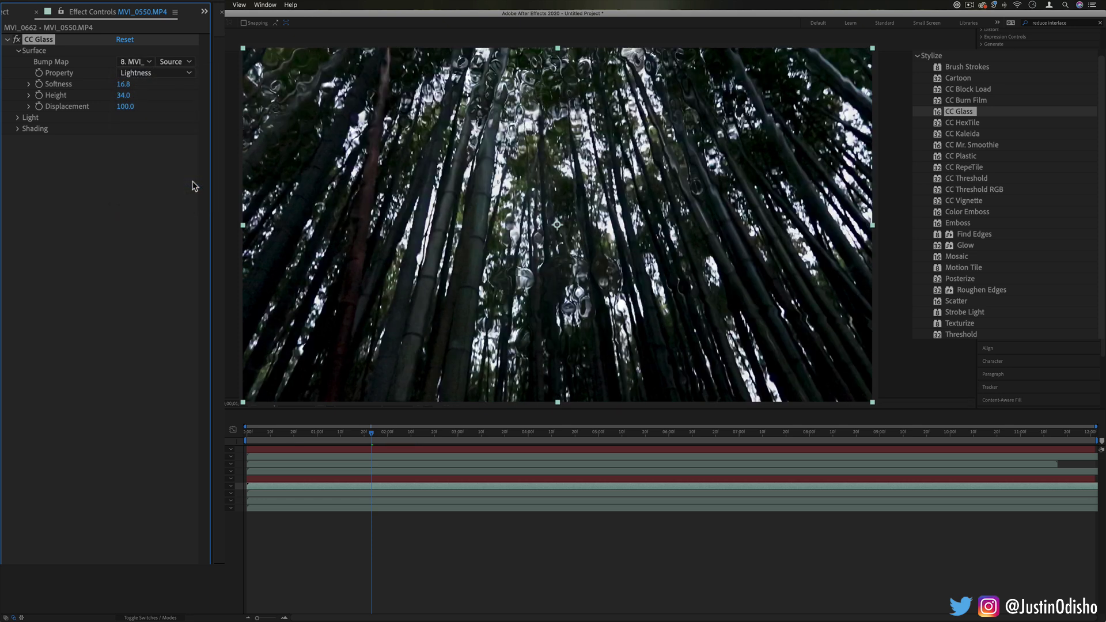
pyautogui.click(138, 61)
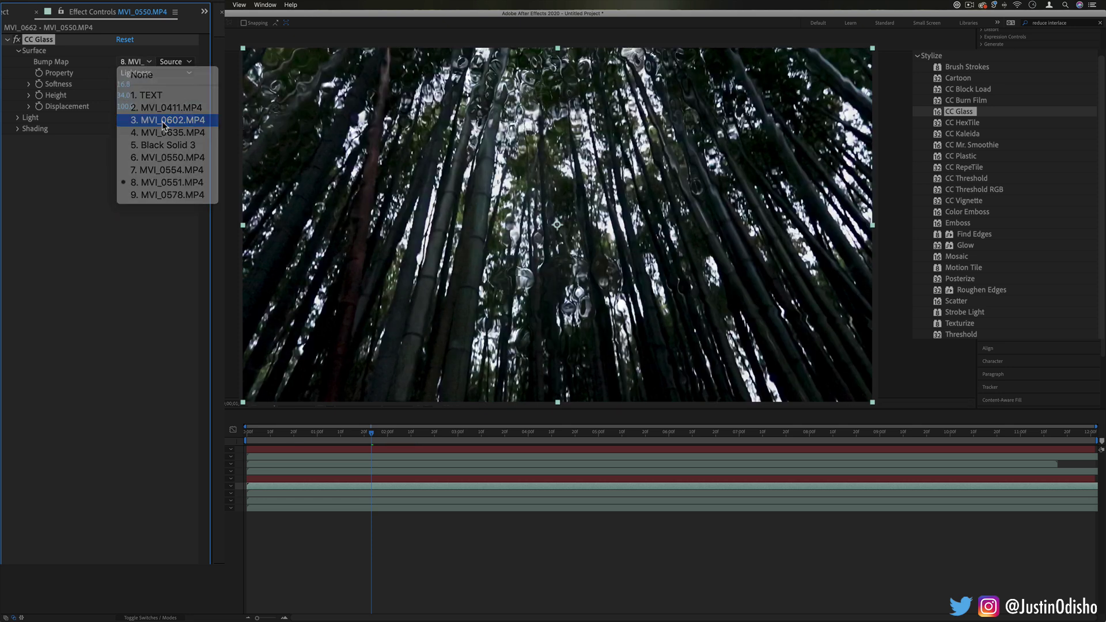
pyautogui.click(161, 121)
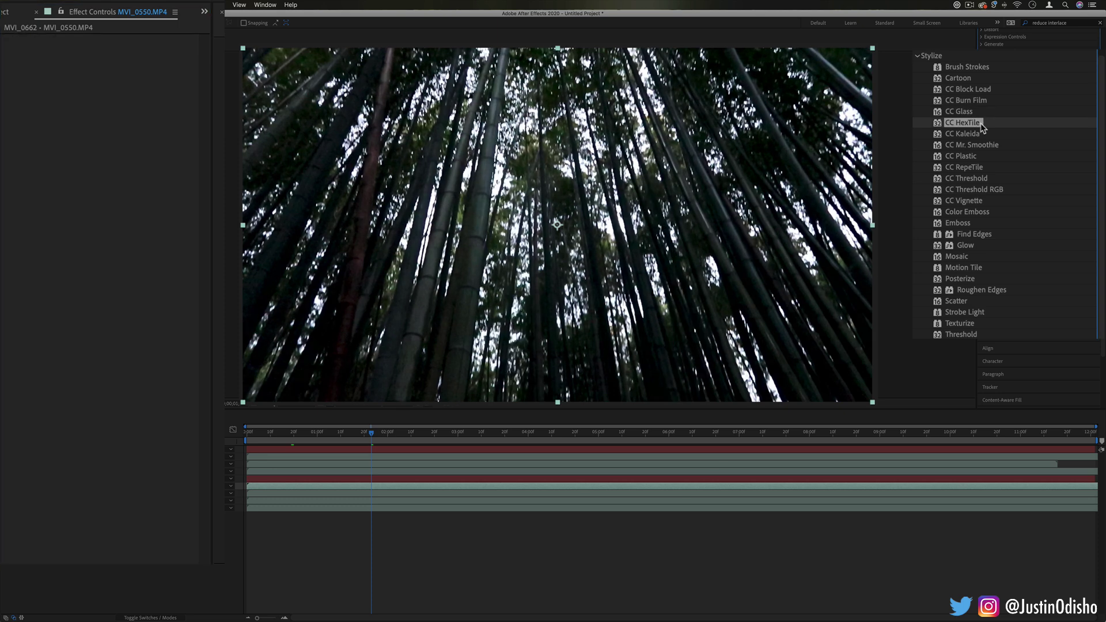
# Apply the CC HexTile effect to MVI_0550.MP4 and set its Radius to 226.0.
pyautogui.moveTo(981, 127); pyautogui.dragTo(575, 207)
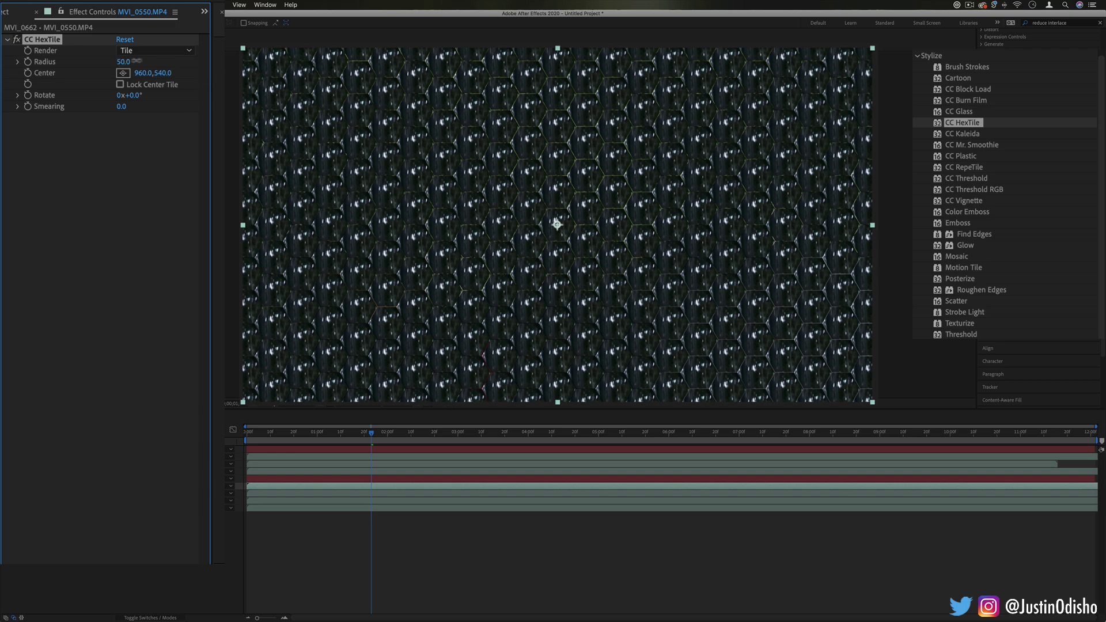
pyautogui.moveTo(145, 61); pyautogui.dragTo(207, 65)
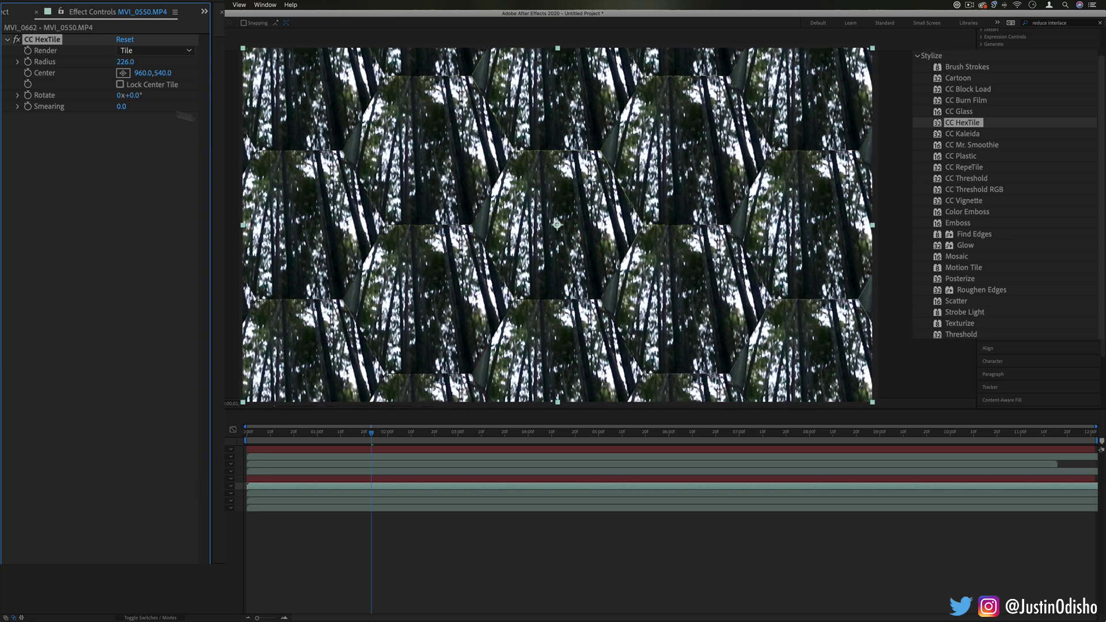
# Try the Fold Aligned render mode of CC HexTile, then use Fold Seamlessly with Radius 207.0 and shift the Center horizontally.
pyautogui.click(154, 50)
pyautogui.click(141, 74)
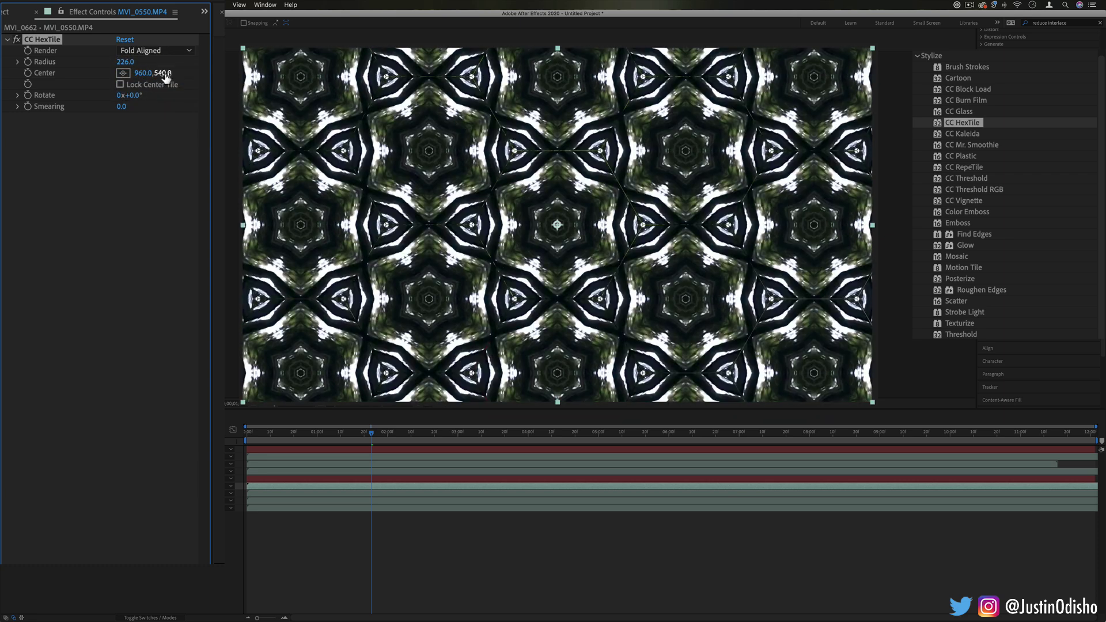
pyautogui.moveTo(125, 61); pyautogui.dragTo(187, 62)
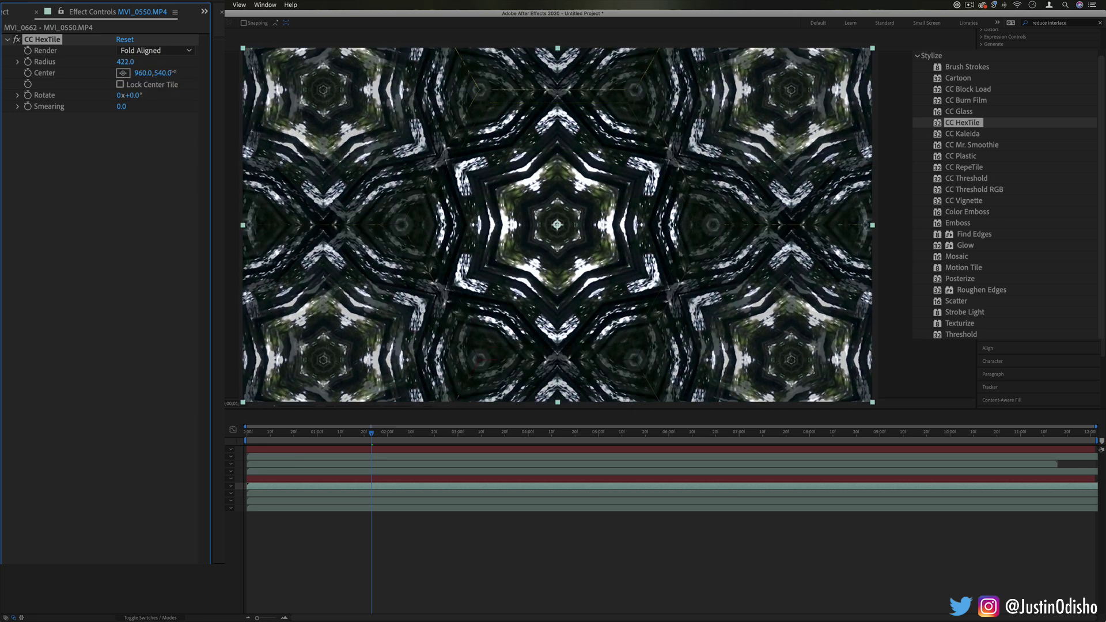
pyautogui.click(185, 51)
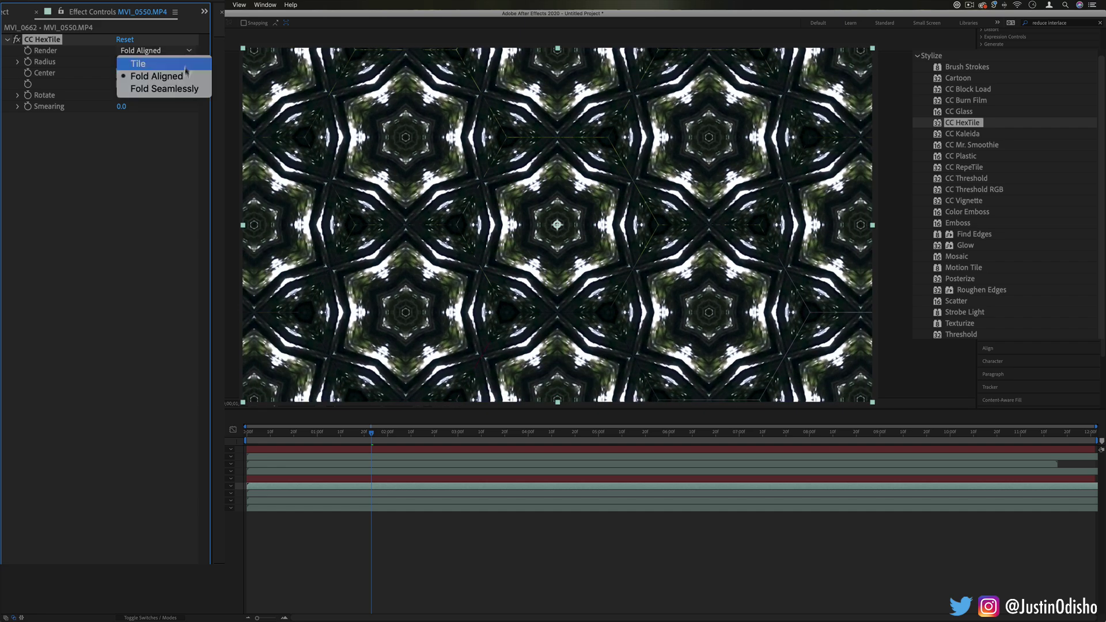
pyautogui.click(185, 87)
pyautogui.moveTo(130, 62); pyautogui.dragTo(228, 73)
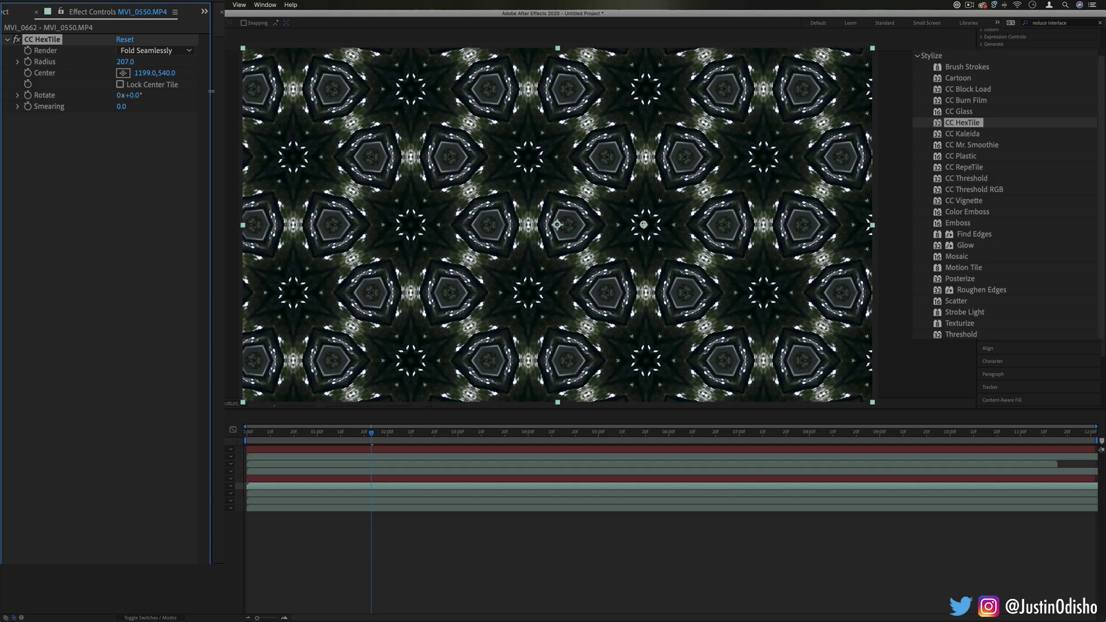
# Set the CC HexTile Rotate value to 0x+219.0° and try out Smearing amounts up to about 54.0.
pyautogui.moveTo(130, 95); pyautogui.dragTo(191, 96)
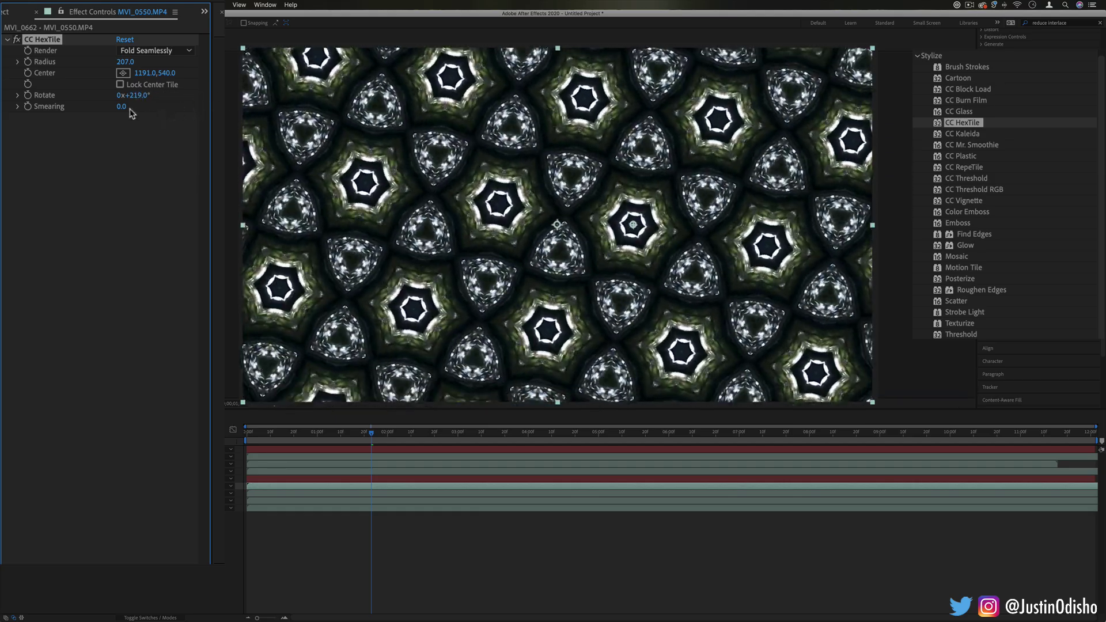
pyautogui.moveTo(128, 110); pyautogui.dragTo(173, 107)
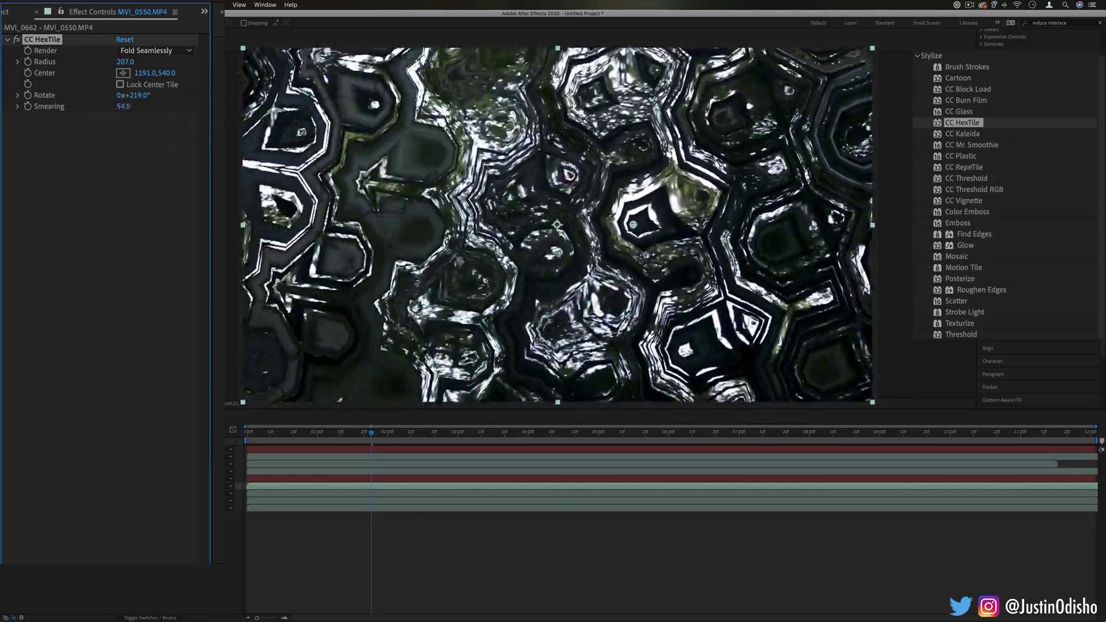
pyautogui.moveTo(322, 173)
pyautogui.mouseDown()
pyautogui.moveTo(553, 231)
pyautogui.moveTo(36, 245)
pyautogui.moveTo(253, 234)
pyautogui.mouseUp()
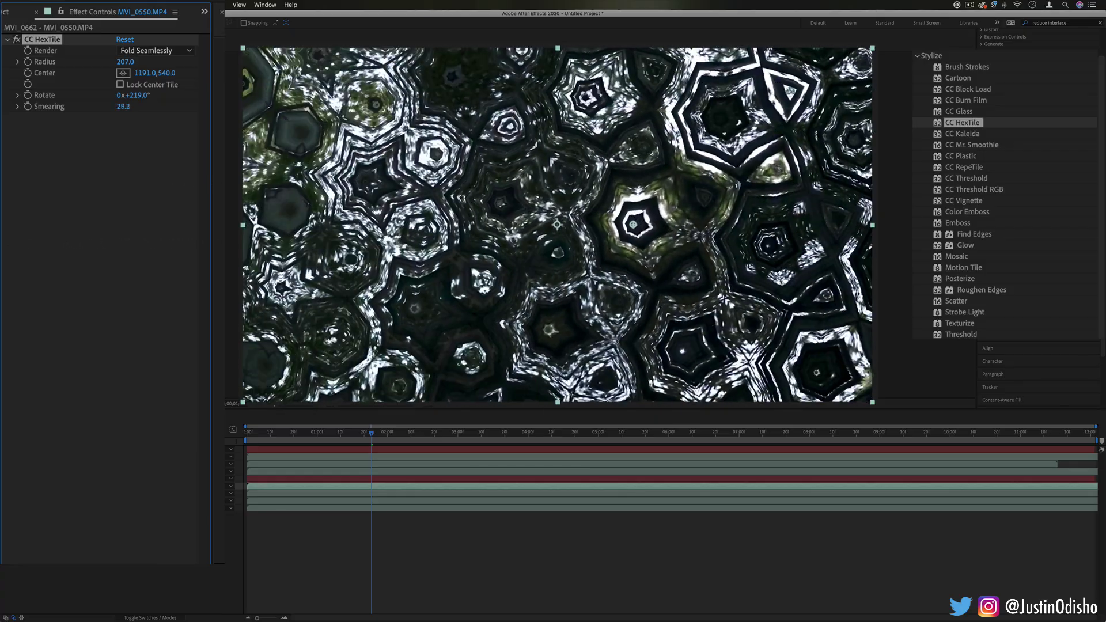
pyautogui.moveTo(334, 230)
pyautogui.mouseDown()
pyautogui.moveTo(172, 187)
pyautogui.moveTo(322, 231)
pyautogui.moveTo(187, 241)
pyautogui.mouseUp()
# Replace CC HexTile with CC Kaleida on MVI_0550.MP4, set its Size to 33.0 and try out the Rotation.
pyautogui.press('Delete')
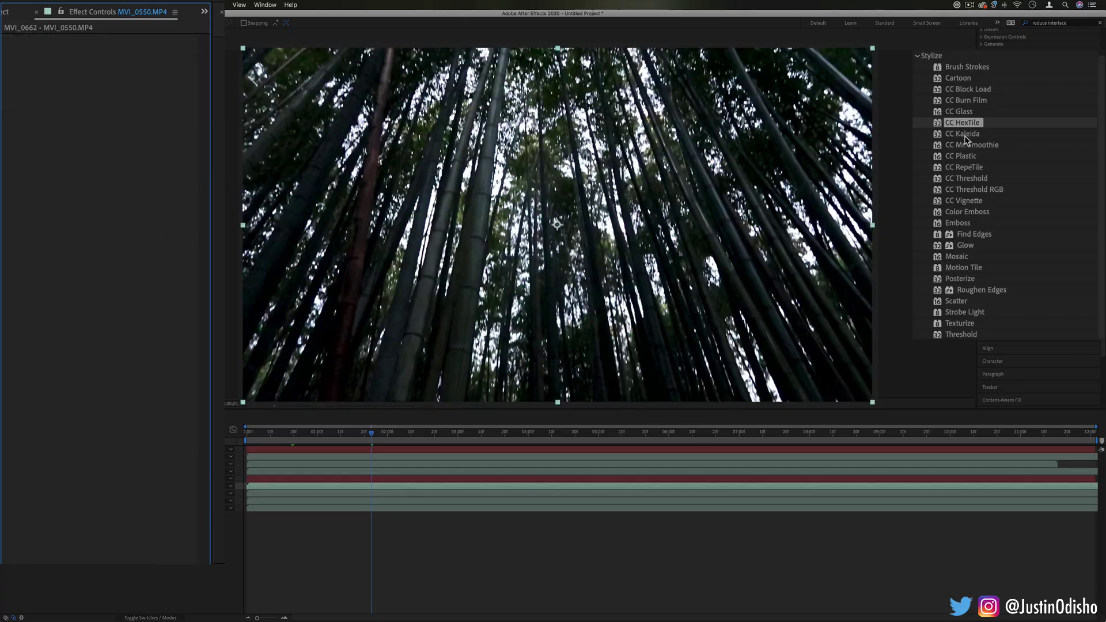
pyautogui.moveTo(971, 135); pyautogui.dragTo(311, 98)
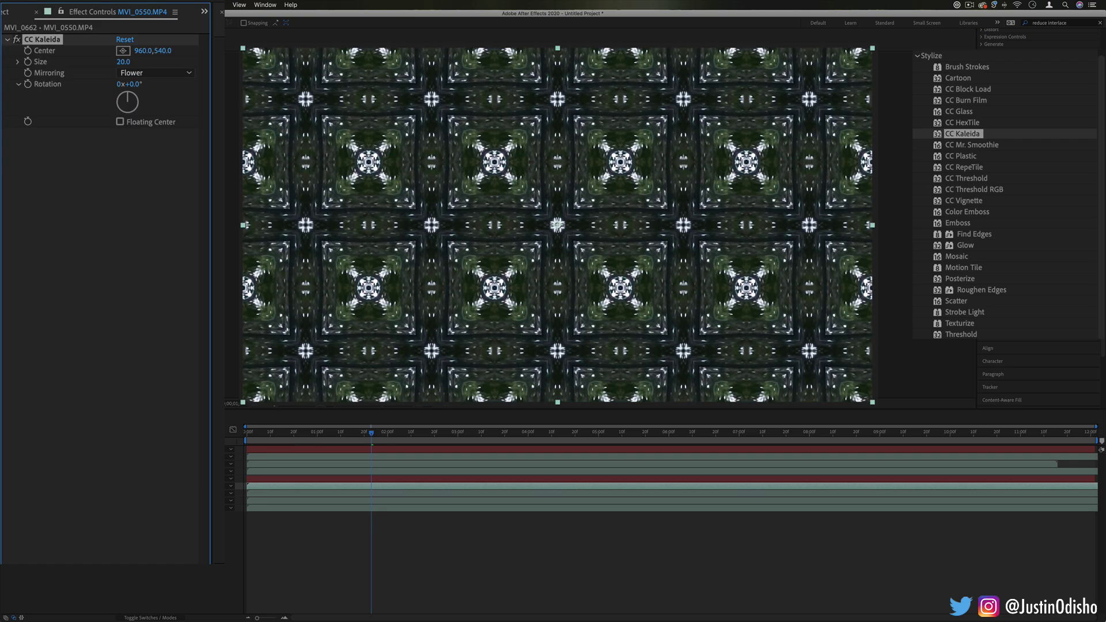
pyautogui.moveTo(124, 61); pyautogui.dragTo(153, 69)
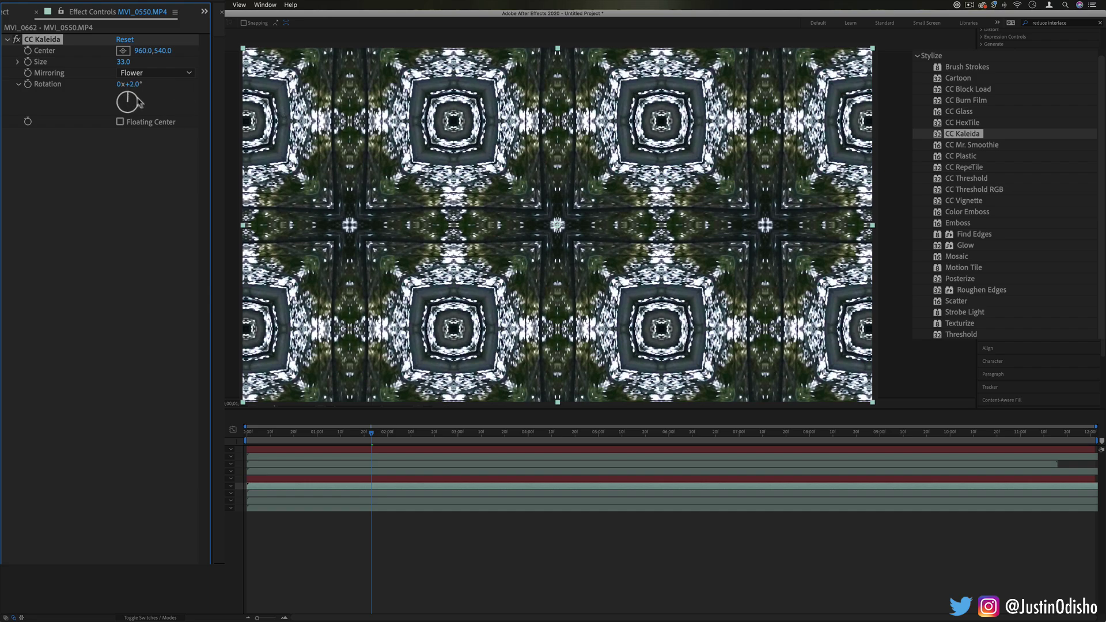
pyautogui.moveTo(141, 103)
pyautogui.mouseDown()
pyautogui.moveTo(122, 118)
pyautogui.moveTo(133, 94)
pyautogui.moveTo(141, 110)
pyautogui.moveTo(123, 98)
pyautogui.moveTo(144, 107)
pyautogui.moveTo(123, 92)
pyautogui.moveTo(136, 93)
pyautogui.mouseUp()
# Try different Mirroring options of CC Kaleida on MVI_0550.MP4.
pyautogui.click(156, 73)
pyautogui.click(155, 118)
pyautogui.click(158, 73)
pyautogui.click(141, 170)
# Switch to Black Solid 3, enable its 4-Color Gradient and apply CC Kaleida on top of it.
pyautogui.click(7, 481)
pyautogui.click(80, 479)
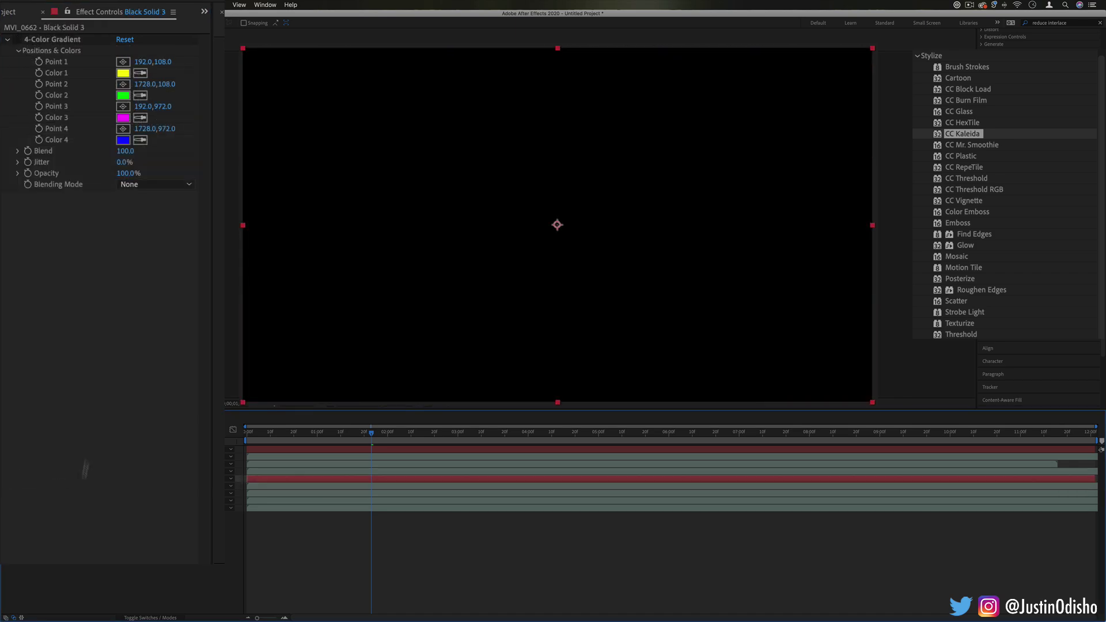
pyautogui.click(17, 40)
pyautogui.doubleClick(956, 136)
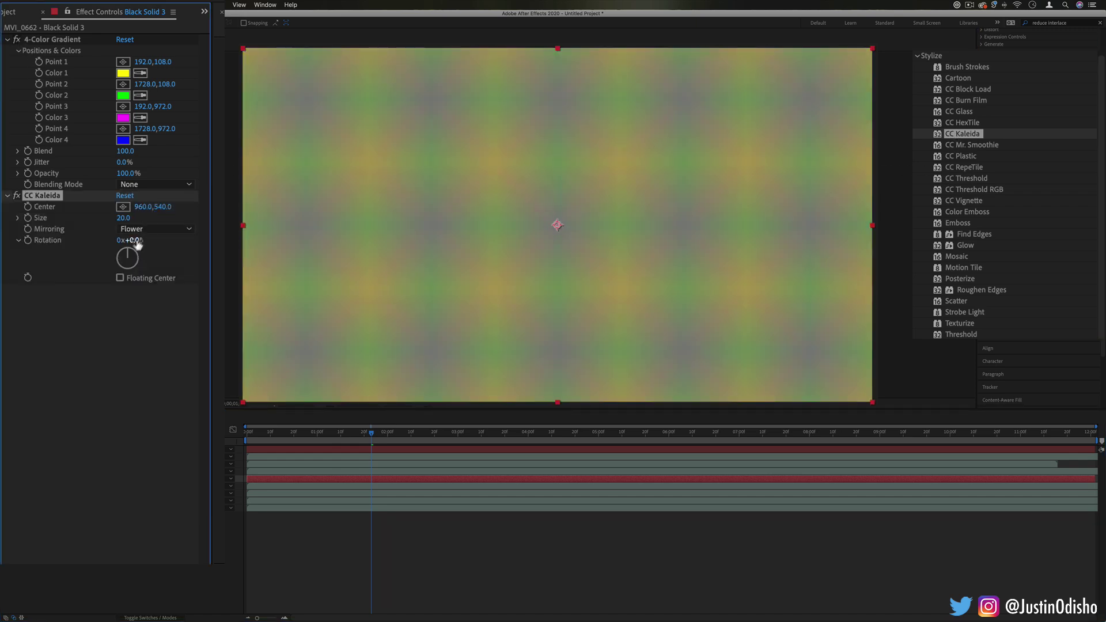
# Adjust CC Kaleida on Black Solid 3 to Size 36.0, Wheel mirroring and Rotation 5x+67.0°, with the gradient's Blend at 5.0.
pyautogui.moveTo(129, 249); pyautogui.dragTo(122, 281)
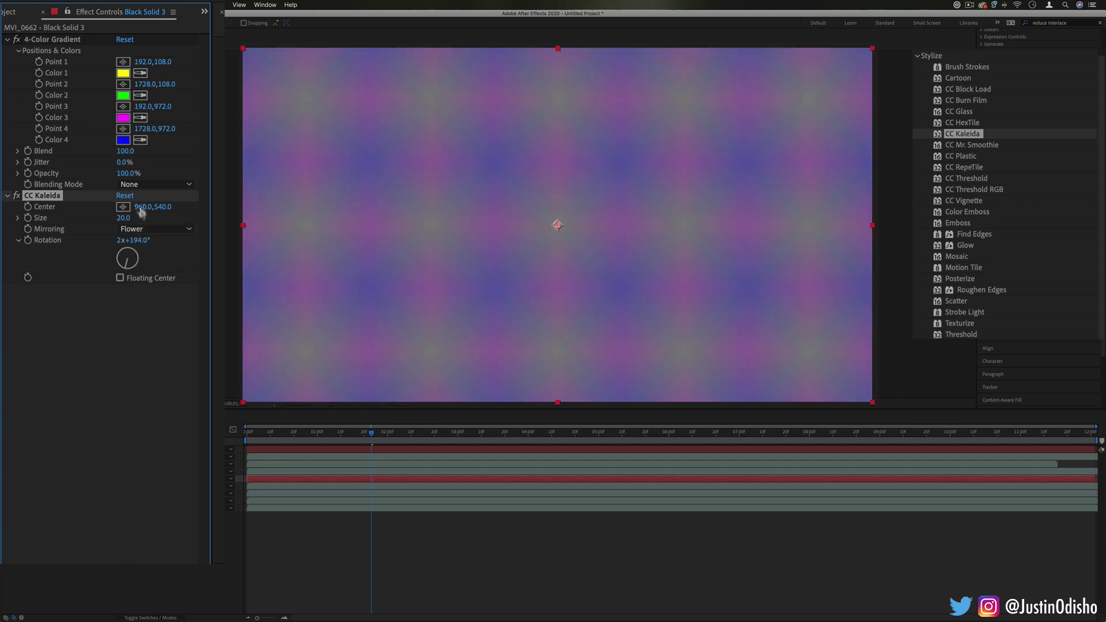
pyautogui.moveTo(136, 254)
pyautogui.mouseDown()
pyautogui.moveTo(115, 277)
pyautogui.moveTo(164, 261)
pyautogui.moveTo(150, 275)
pyautogui.moveTo(134, 271)
pyautogui.mouseUp()
pyautogui.moveTo(124, 218); pyautogui.dragTo(167, 219)
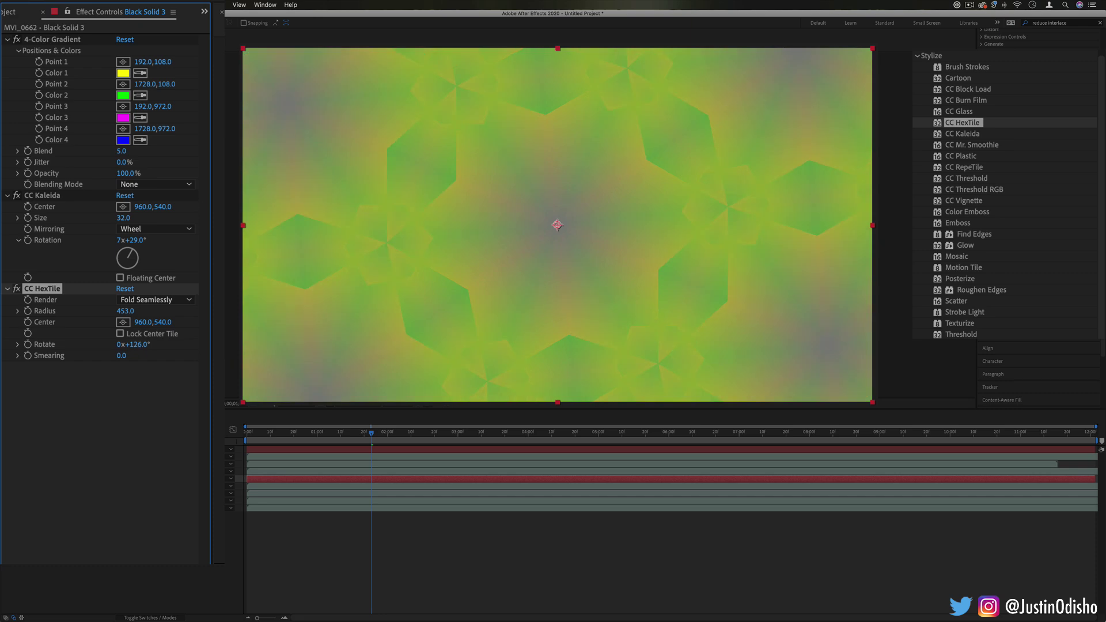
pyautogui.moveTo(137, 344); pyautogui.dragTo(662, 149)
pyautogui.click(42, 196)
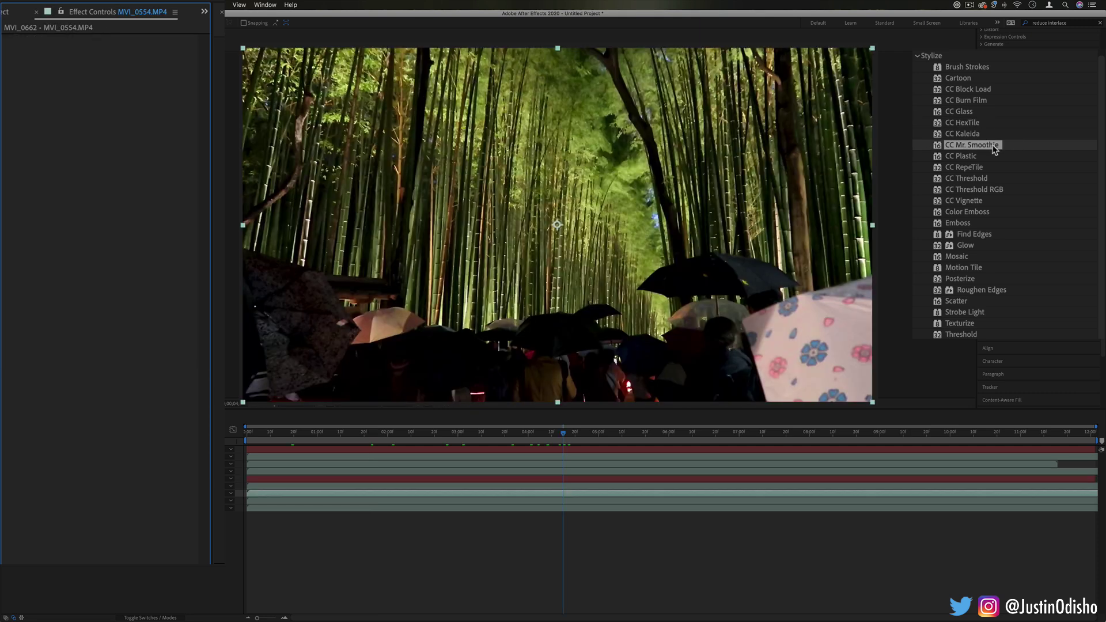
# Apply CC Mr. Smoothie to MVI_0554.MP4 and try MVI_0551.MP4 as its Flow Layer before switching back to MVI_0554.MP4.
pyautogui.moveTo(995, 148); pyautogui.dragTo(650, 189)
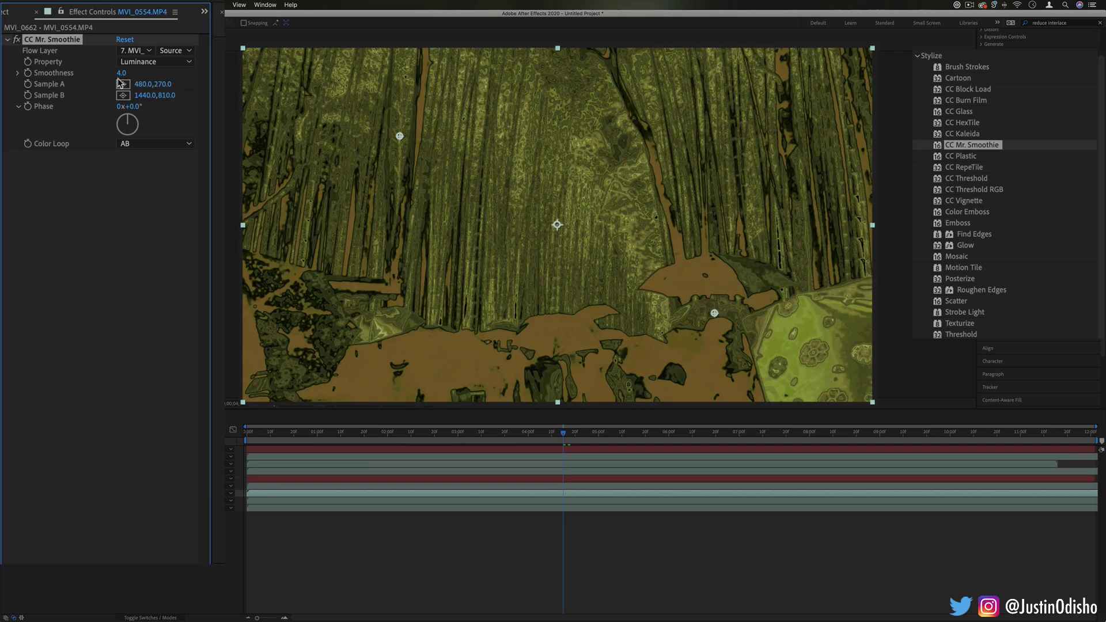
pyautogui.click(400, 137)
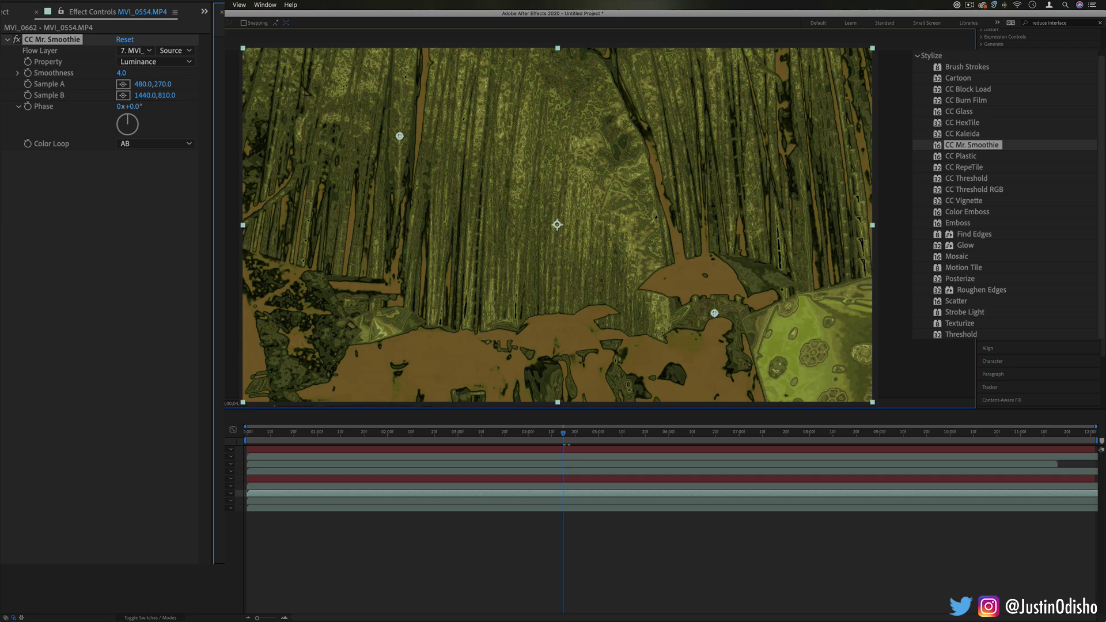
pyautogui.click(143, 52)
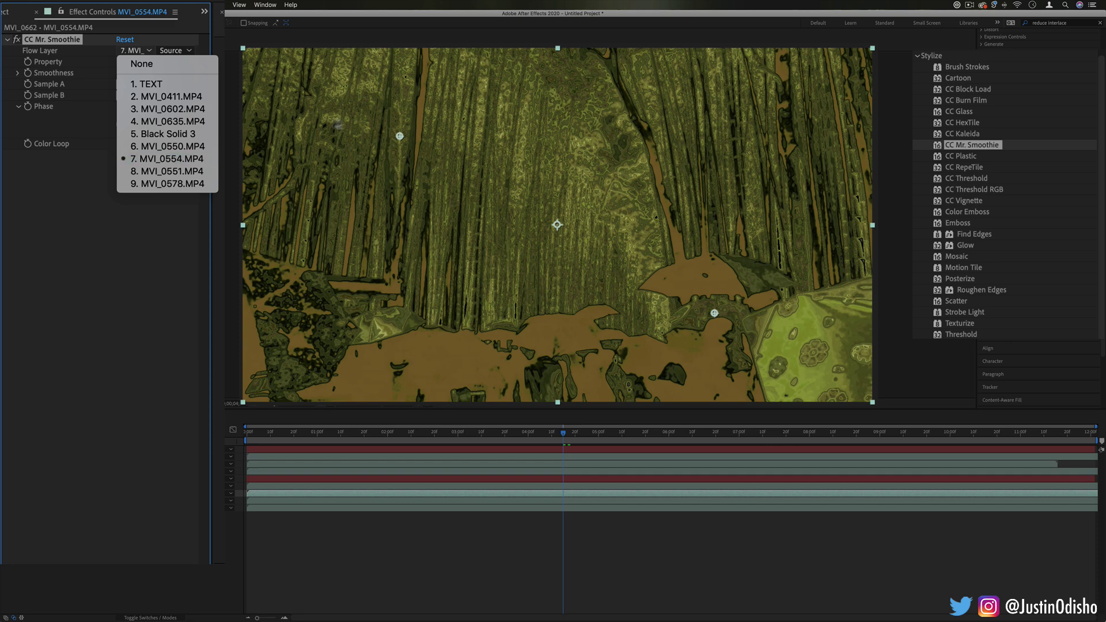
pyautogui.click(167, 171)
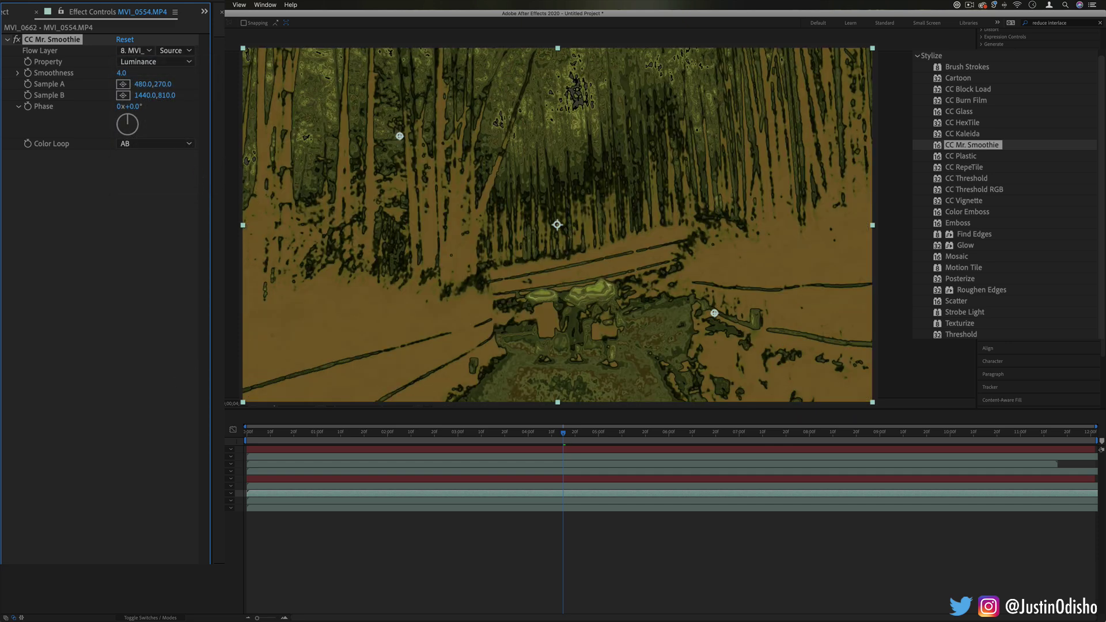
pyautogui.click(5, 494)
pyautogui.click(5, 495)
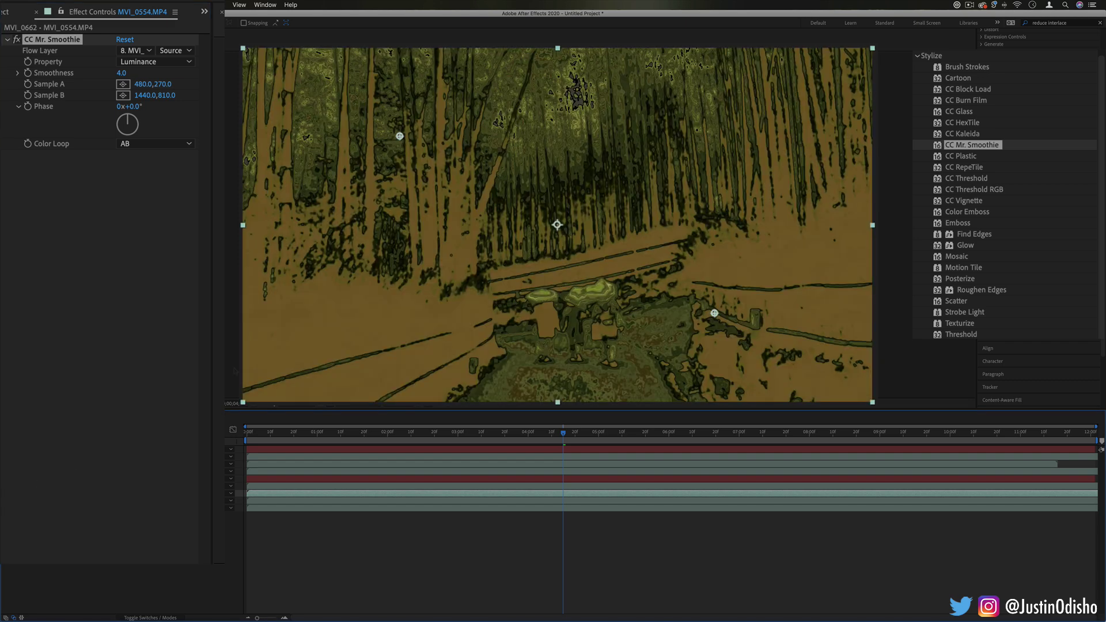
pyautogui.click(157, 52)
pyautogui.click(177, 161)
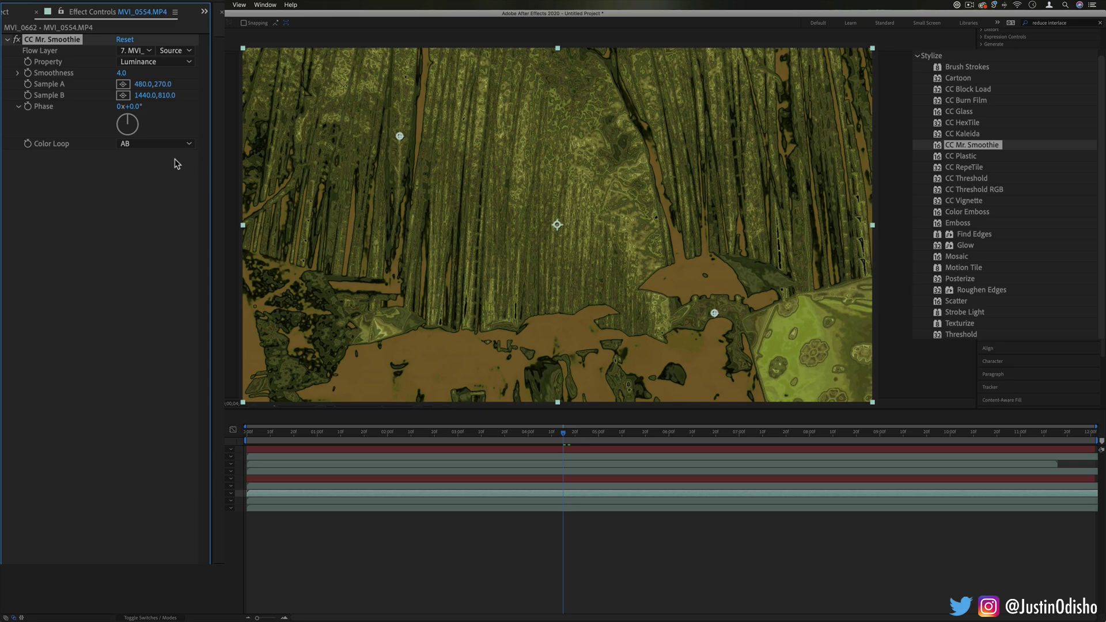
# Place the CC Mr. Smoothie color samples on the flowered umbrella, with Sample A at 1718.0,916.0 and Sample B at 1632.0,952.0.
pyautogui.moveTo(399, 137); pyautogui.dragTo(813, 344)
pyautogui.click(20, 41)
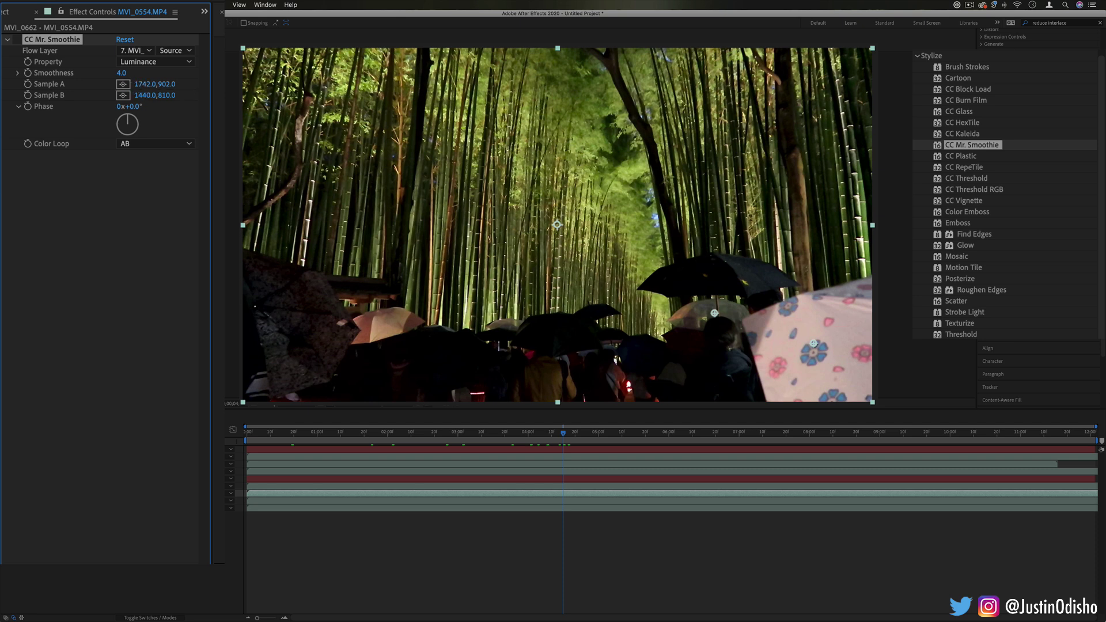
pyautogui.moveTo(815, 345); pyautogui.dragTo(808, 350)
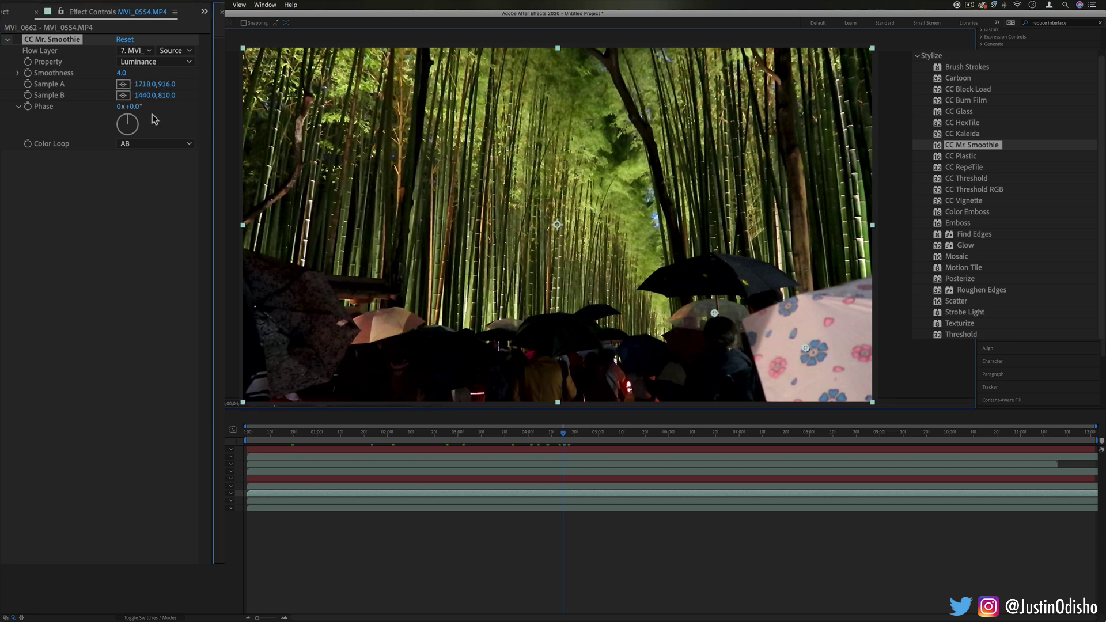
pyautogui.click(123, 95)
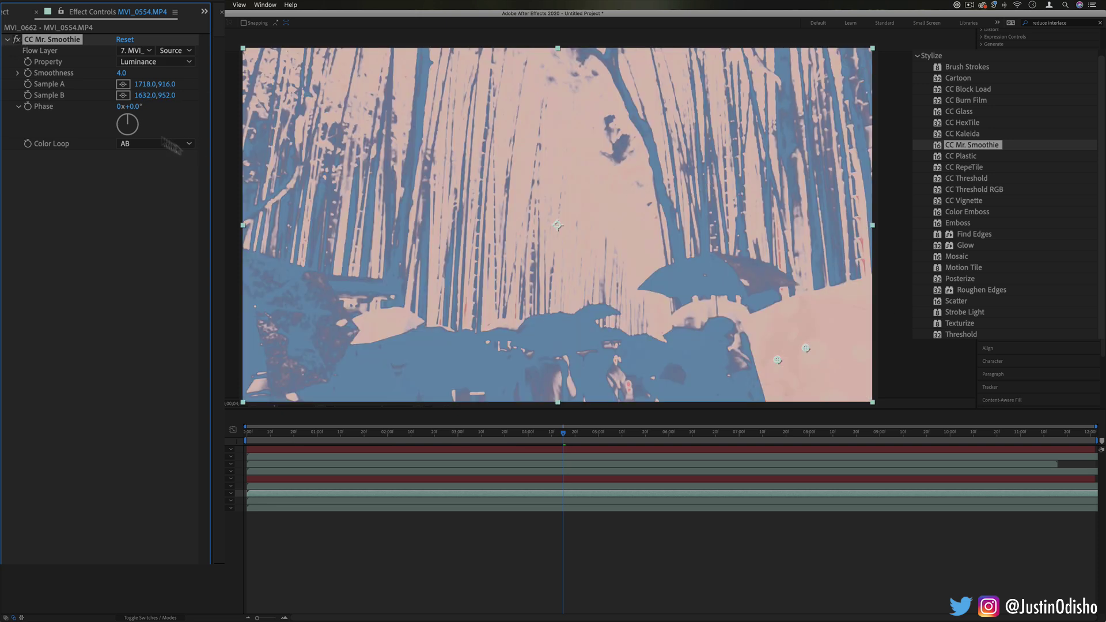
# Set the CC Mr. Smoothie Phase to 0x+301.0° and try Color Loop options BA and ABA before choosing BAB.
pyautogui.moveTo(142, 124); pyautogui.dragTo(109, 111)
pyautogui.click(164, 147)
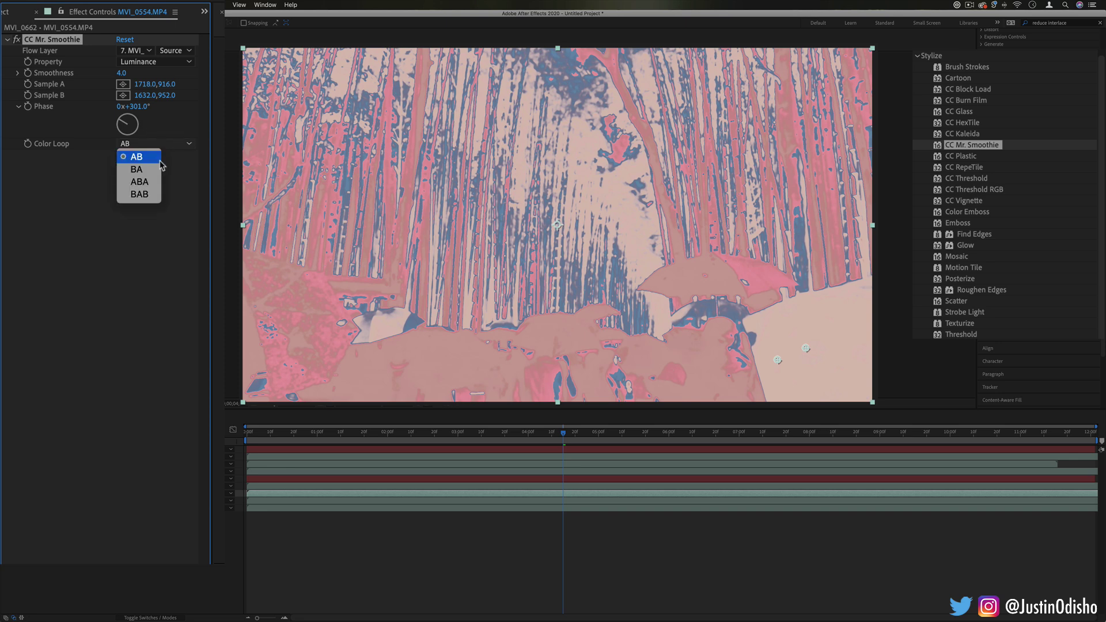
pyautogui.click(149, 168)
pyautogui.click(175, 146)
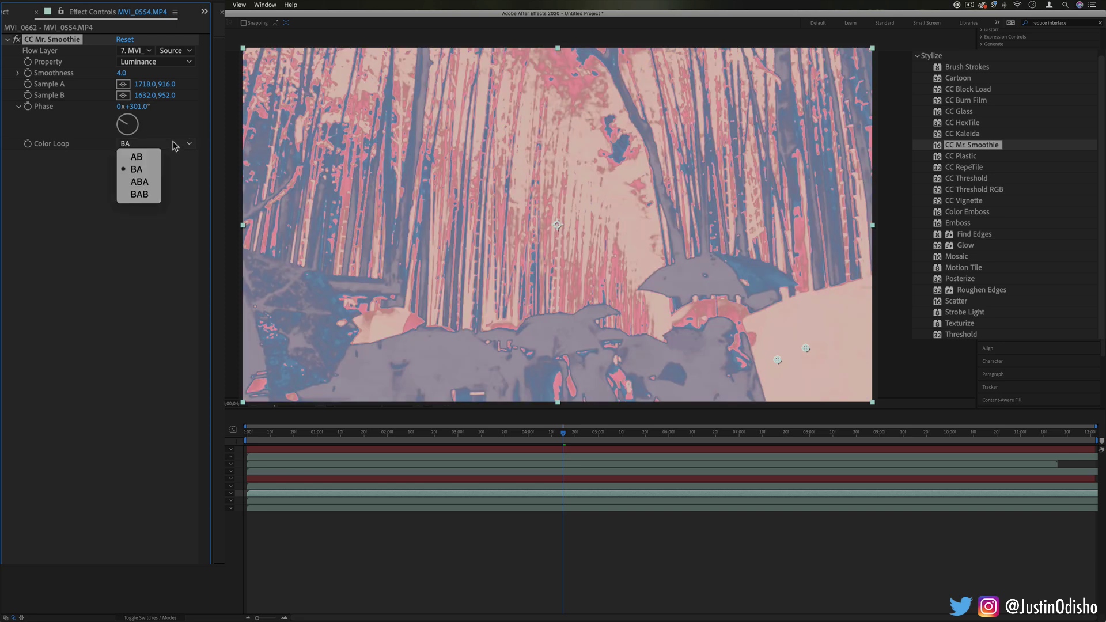
pyautogui.click(139, 182)
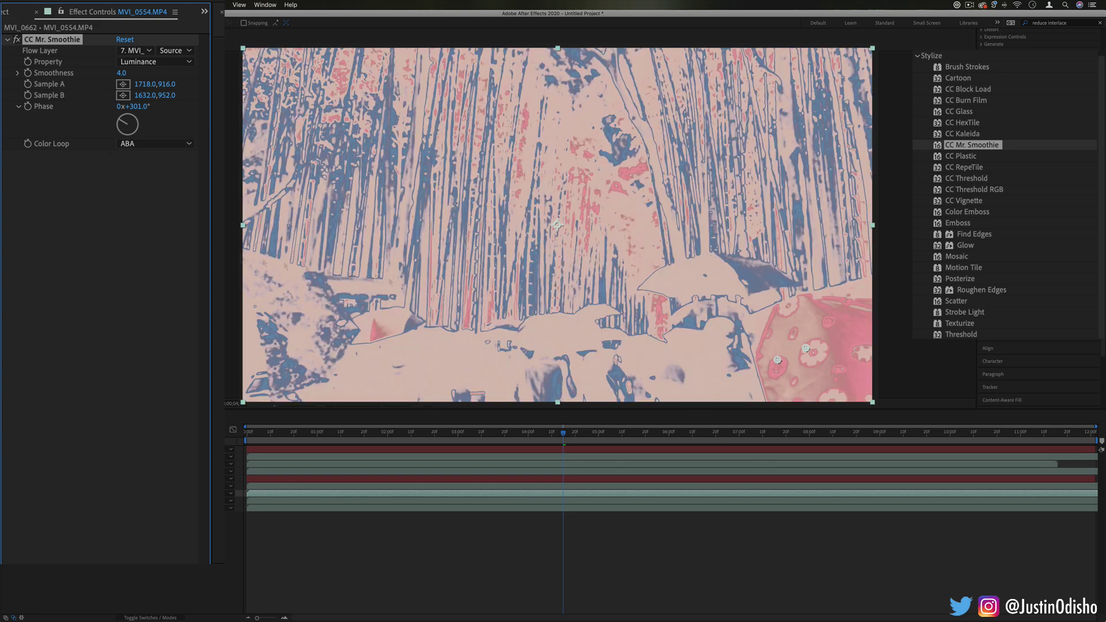
pyautogui.click(153, 143)
pyautogui.click(139, 194)
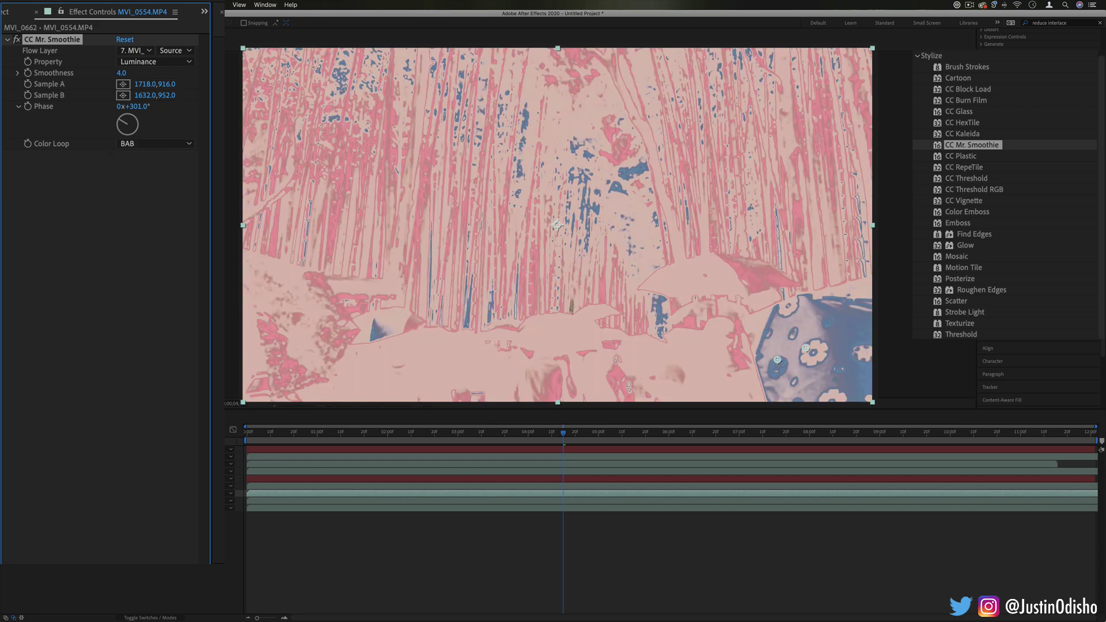
# Set the CC Mr. Smoothie Phase to 3x+3.0° and Smoothness to 18.3, and preview other frames of the clip.
pyautogui.moveTo(130, 121); pyautogui.dragTo(119, 94)
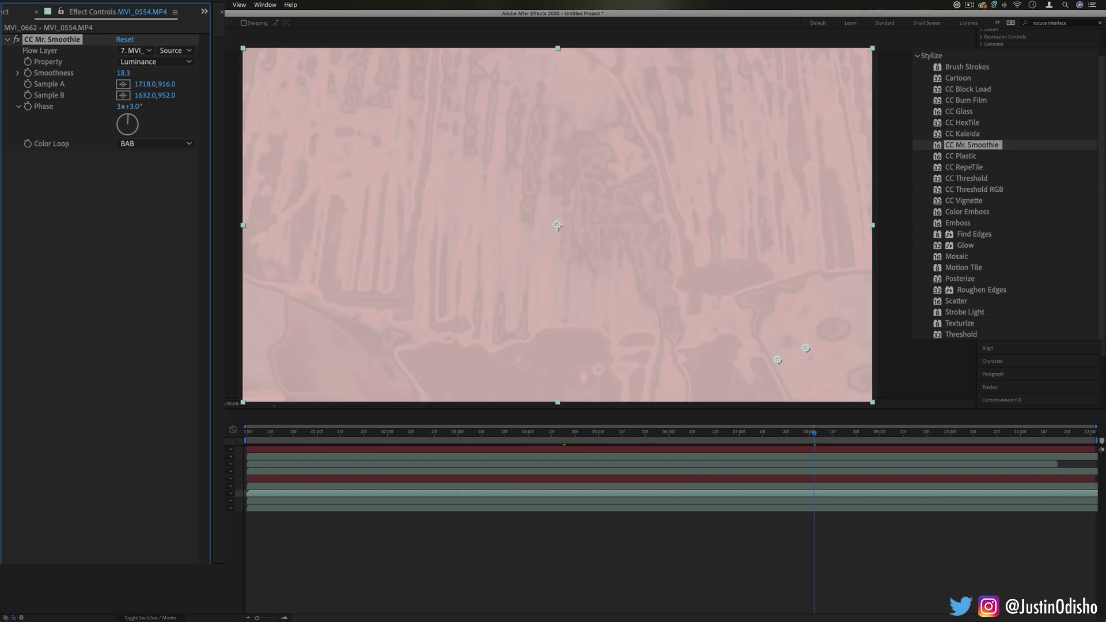
pyautogui.moveTo(814, 432); pyautogui.dragTo(926, 453)
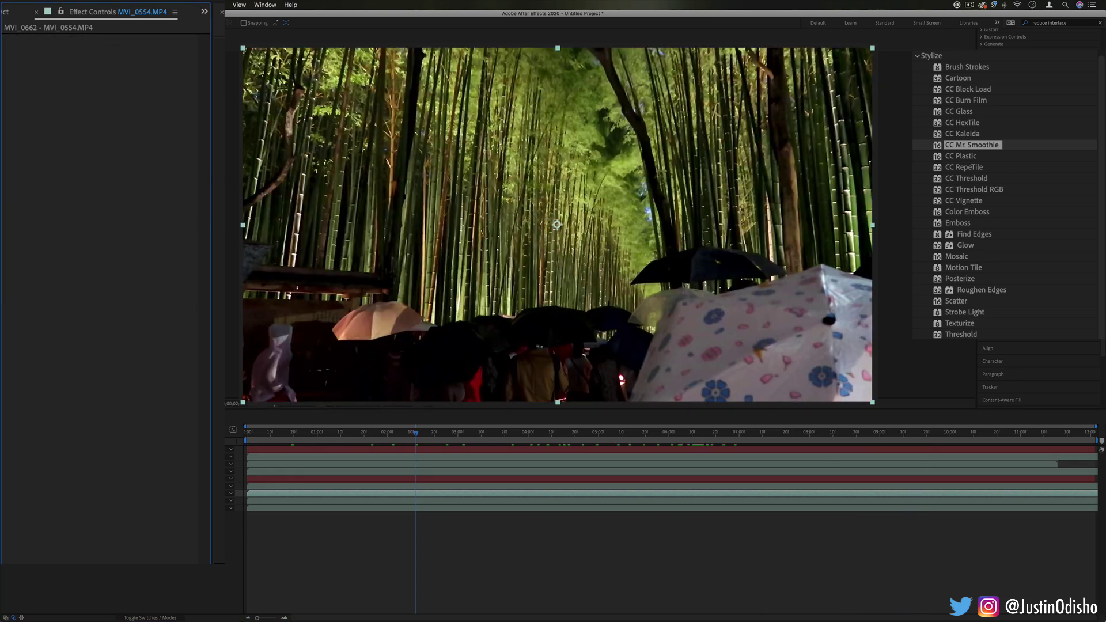
# Apply CC Plastic to MVI_0554.MP4, expand its Surface Bump and Light settings, and set Softness to 18.8.
pyautogui.moveTo(961, 156); pyautogui.dragTo(584, 177)
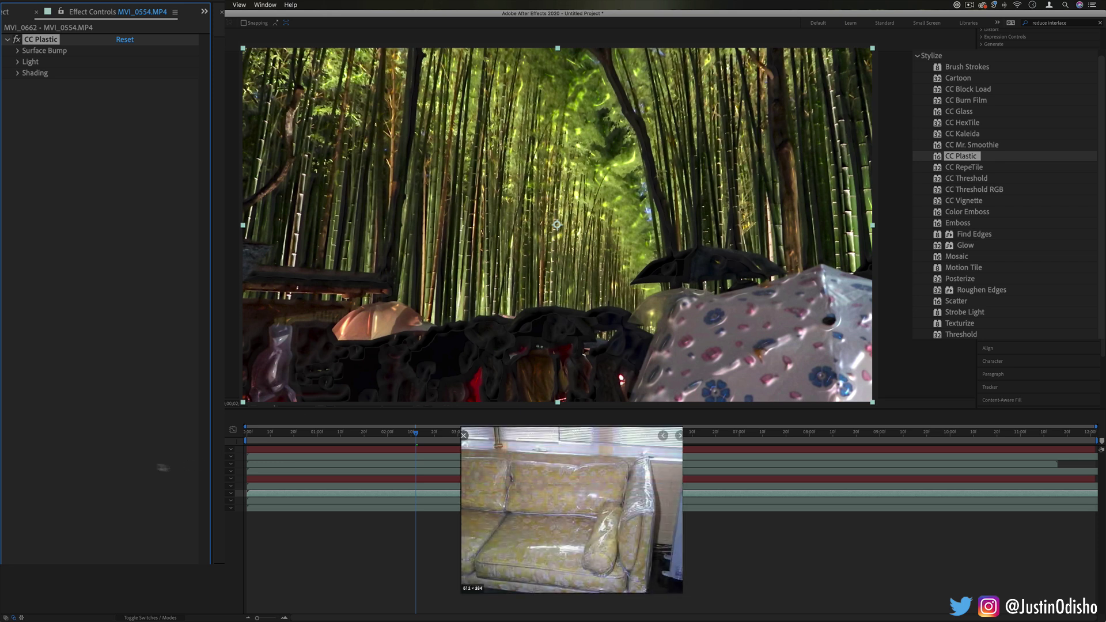
pyautogui.click(101, 494)
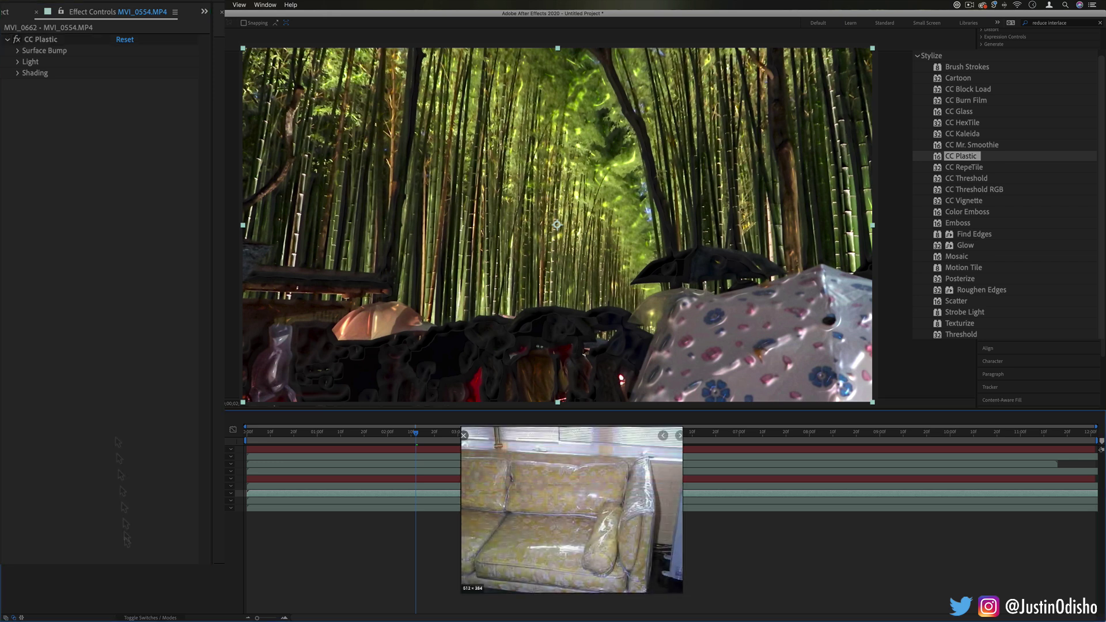
pyautogui.click(19, 51)
pyautogui.click(21, 129)
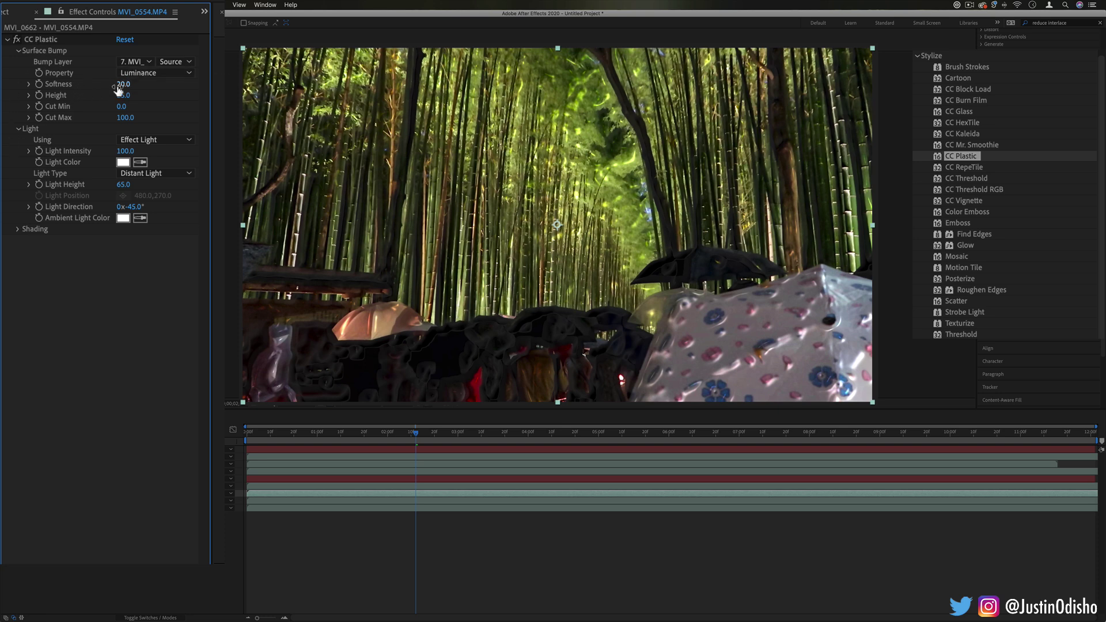
pyautogui.moveTo(123, 85)
pyautogui.mouseDown()
pyautogui.moveTo(139, 86)
pyautogui.moveTo(64, 89)
pyautogui.moveTo(123, 90)
pyautogui.mouseUp()
# Try MVI_0551.MP4 and MVI_0578.MP4 as the Bump Layer of CC Plastic, then return to MVI_0554.MP4.
pyautogui.click(151, 62)
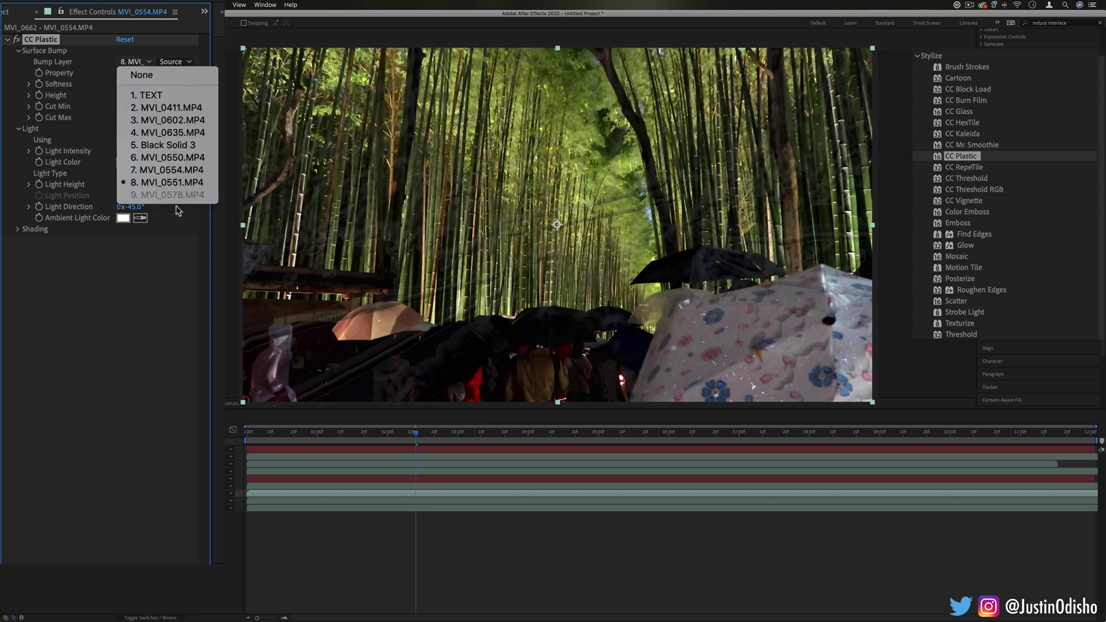
pyautogui.click(188, 194)
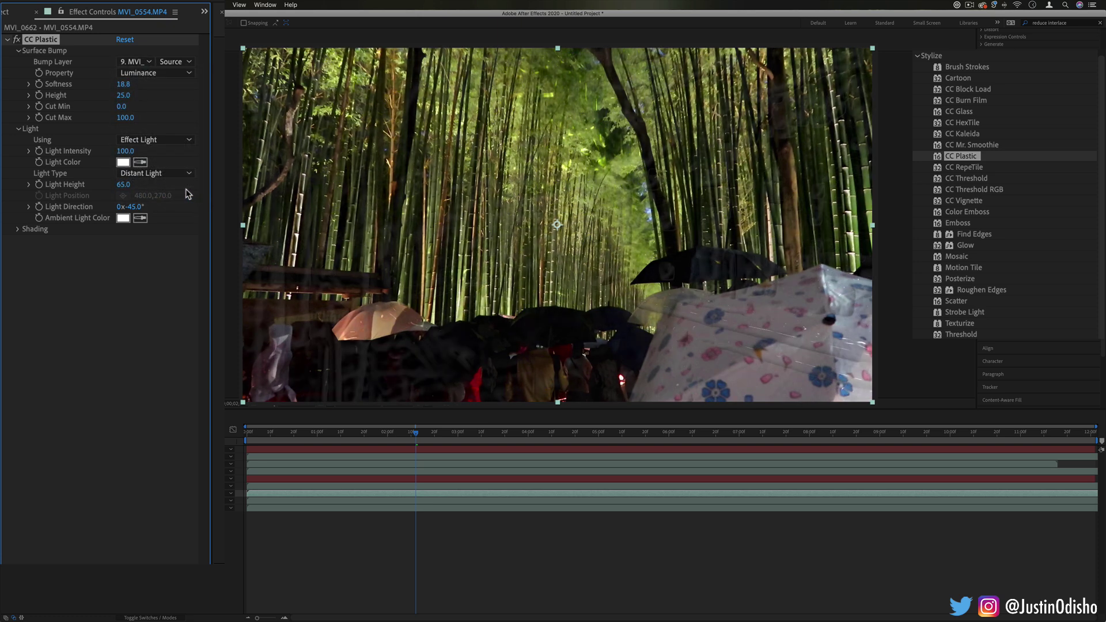
pyautogui.click(142, 61)
pyautogui.click(124, 166)
# Set the CC Plastic Light Color to yellow FFDA00 and preview other frames of the clip.
pyautogui.click(123, 163)
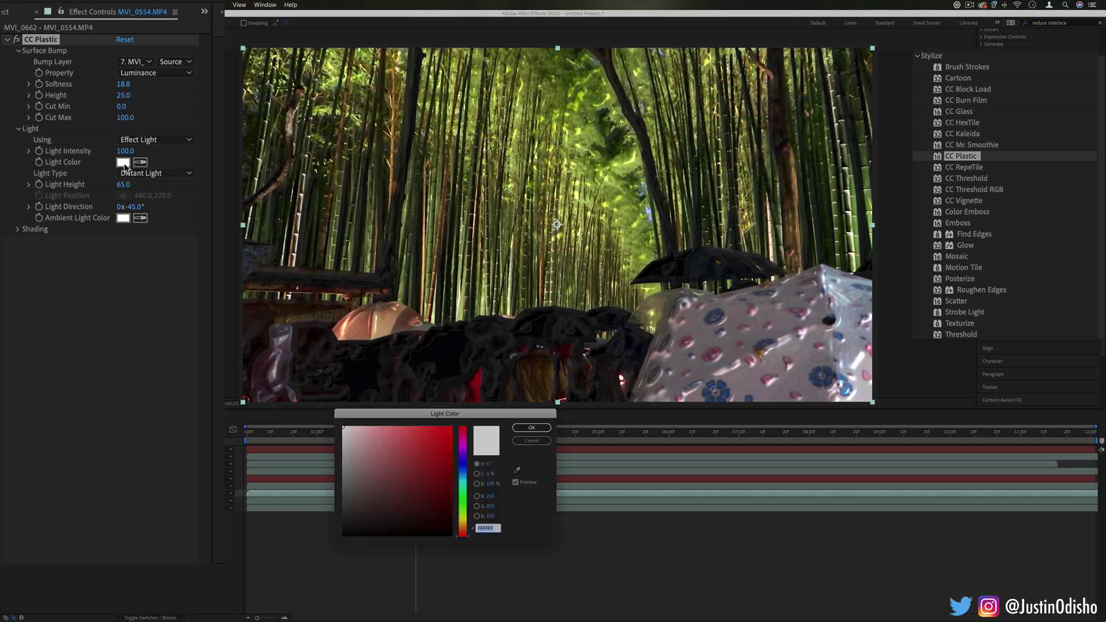
pyautogui.moveTo(427, 471); pyautogui.dragTo(479, 423)
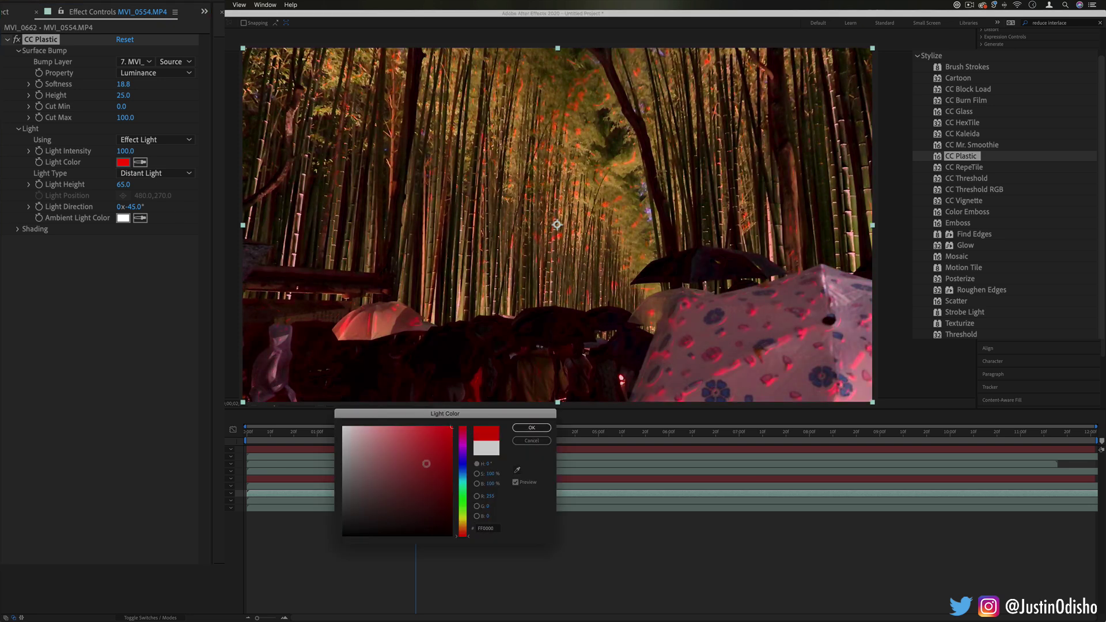
pyautogui.moveTo(467, 485)
pyautogui.mouseDown()
pyautogui.moveTo(453, 502)
pyautogui.moveTo(469, 523)
pyautogui.mouseUp()
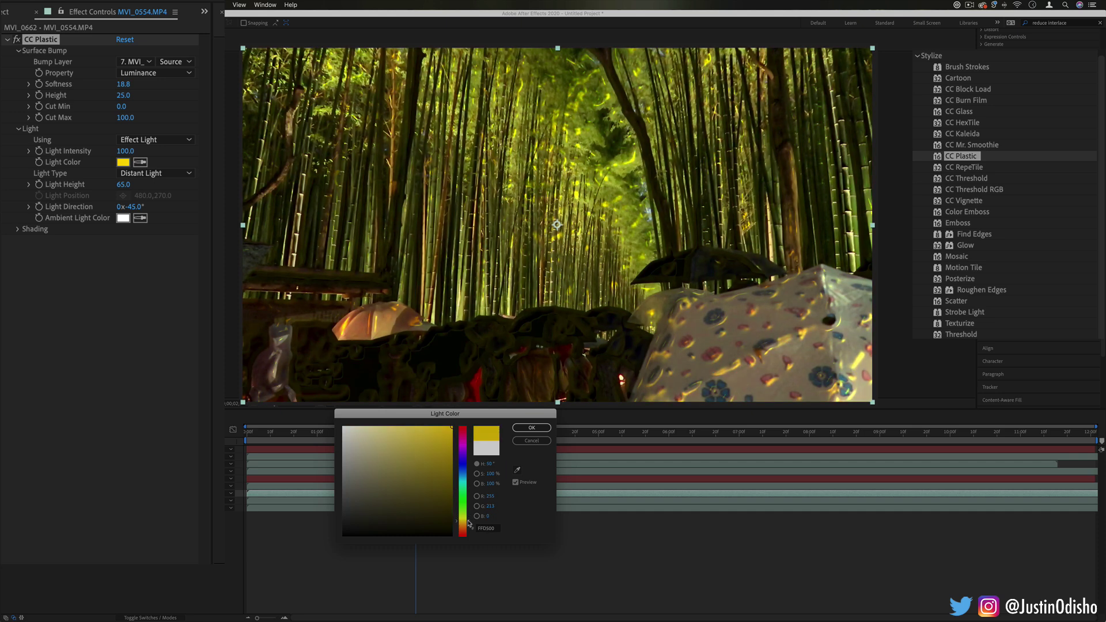
pyautogui.click(532, 427)
pyautogui.moveTo(423, 433); pyautogui.dragTo(489, 446)
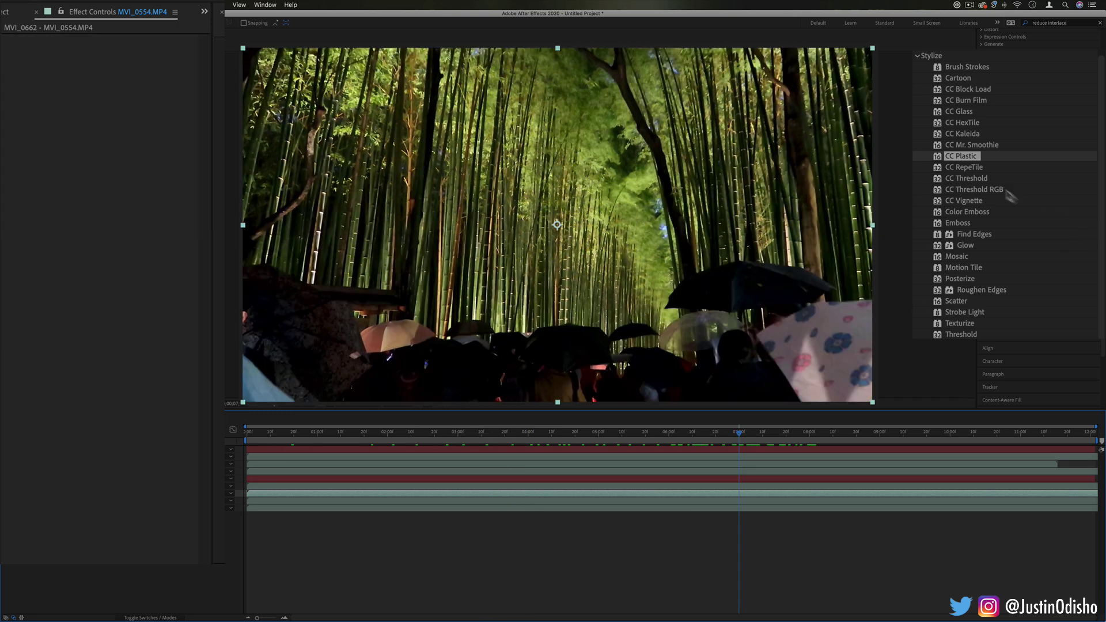
# Scale the MVI_0554.MP4 layer down to 50%.
pyautogui.moveTo(964, 167); pyautogui.dragTo(637, 187)
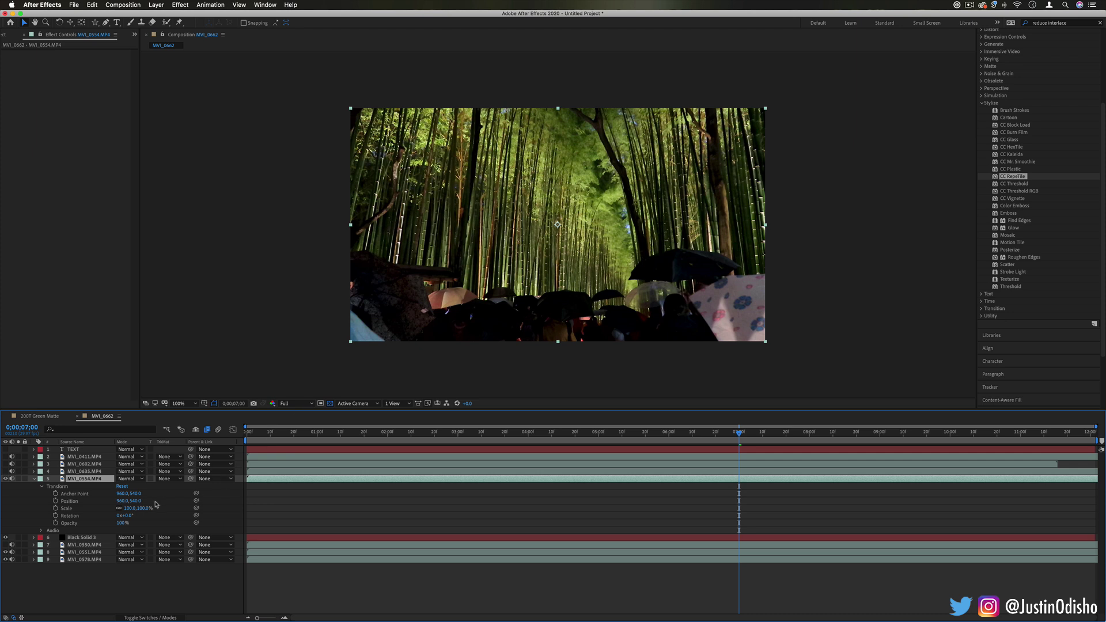
pyautogui.click(42, 487)
pyautogui.click(41, 487)
pyautogui.write('0')
pyautogui.press('Return')
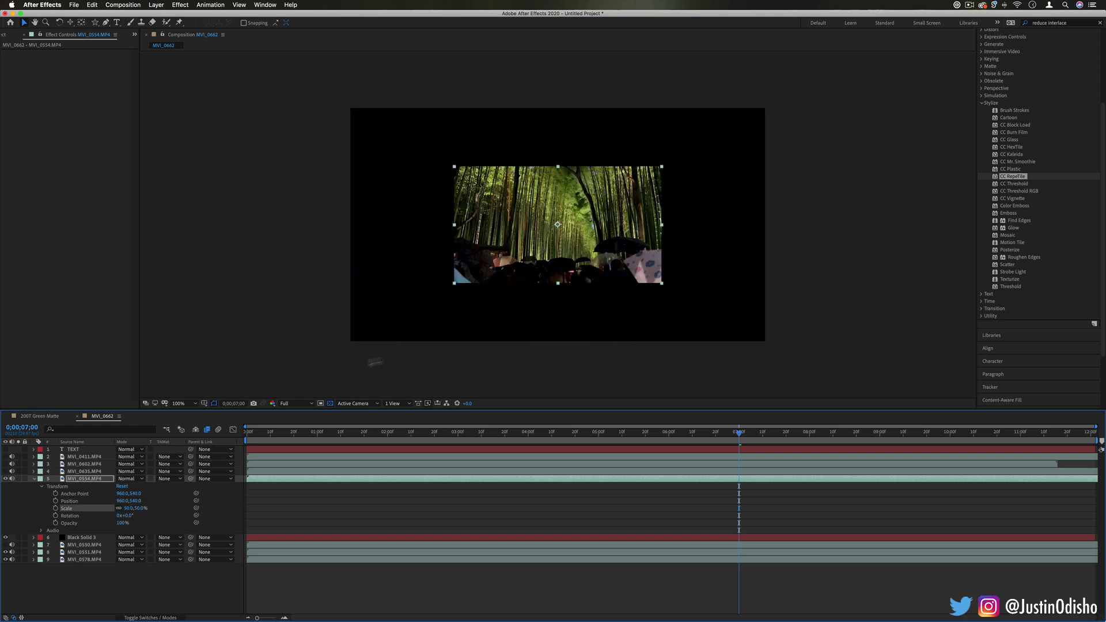
pyautogui.click(793, 250)
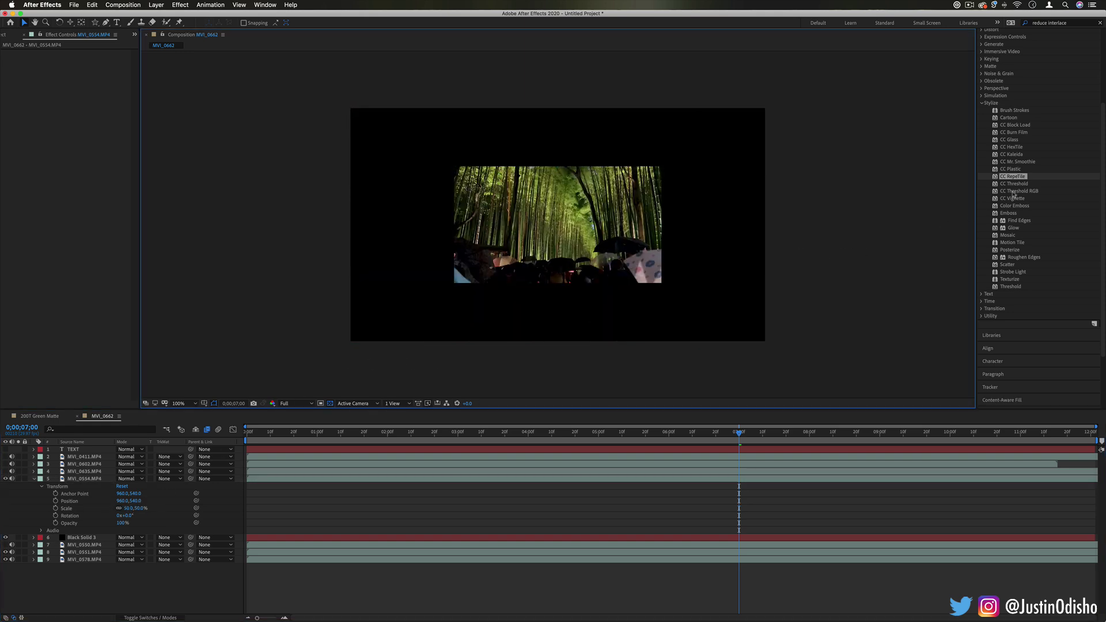
# Apply CC RepeTile to MVI_0554.MP4 with Expand Right 1228, Expand Left 1589, Expand Down 767 and Expand Up 920.
pyautogui.moveTo(1020, 179); pyautogui.dragTo(622, 214)
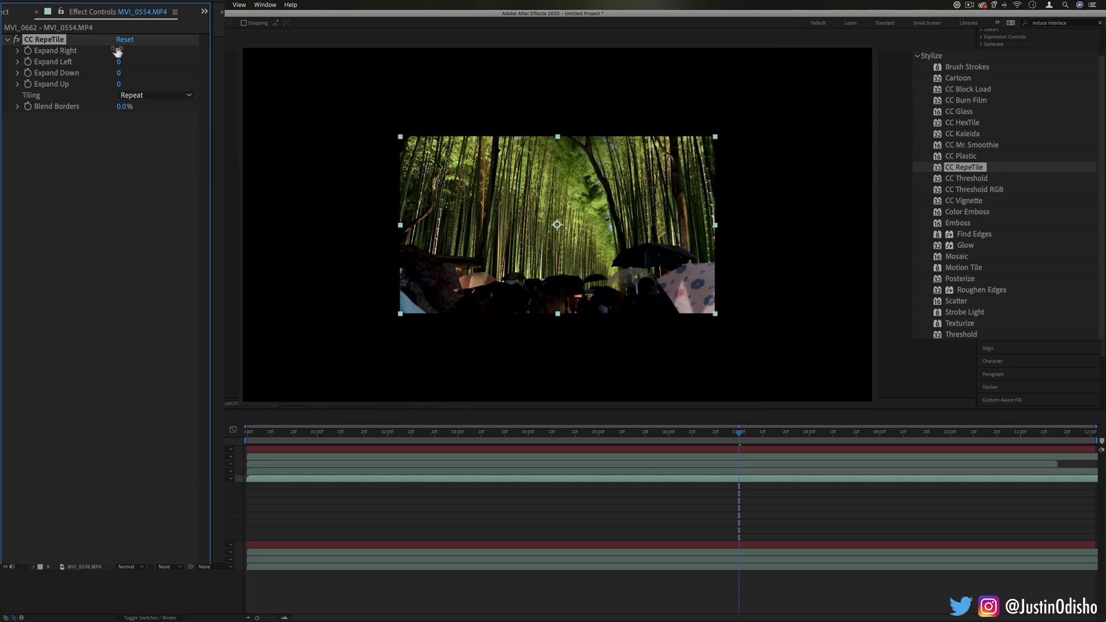
pyautogui.moveTo(120, 53); pyautogui.dragTo(610, 62)
pyautogui.moveTo(119, 62); pyautogui.dragTo(588, 63)
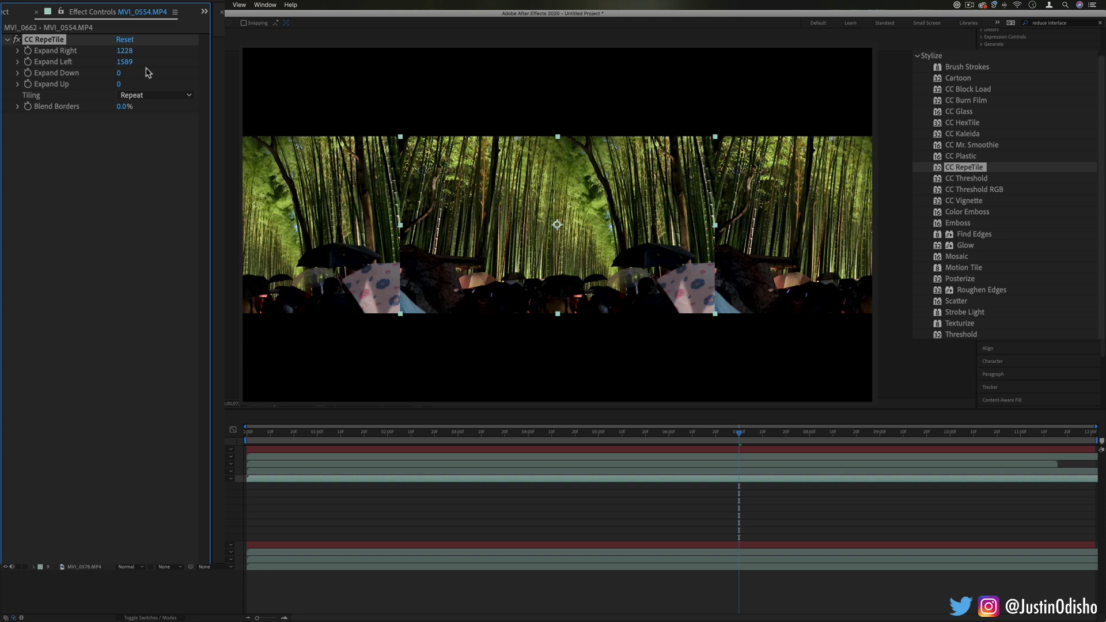
pyautogui.moveTo(119, 73); pyautogui.dragTo(397, 58)
pyautogui.moveTo(119, 83); pyautogui.dragTo(427, 84)
# Try the Checker Flip H and Checker Flip V tilings of CC RepeTile, then choose Unfold.
pyautogui.click(173, 96)
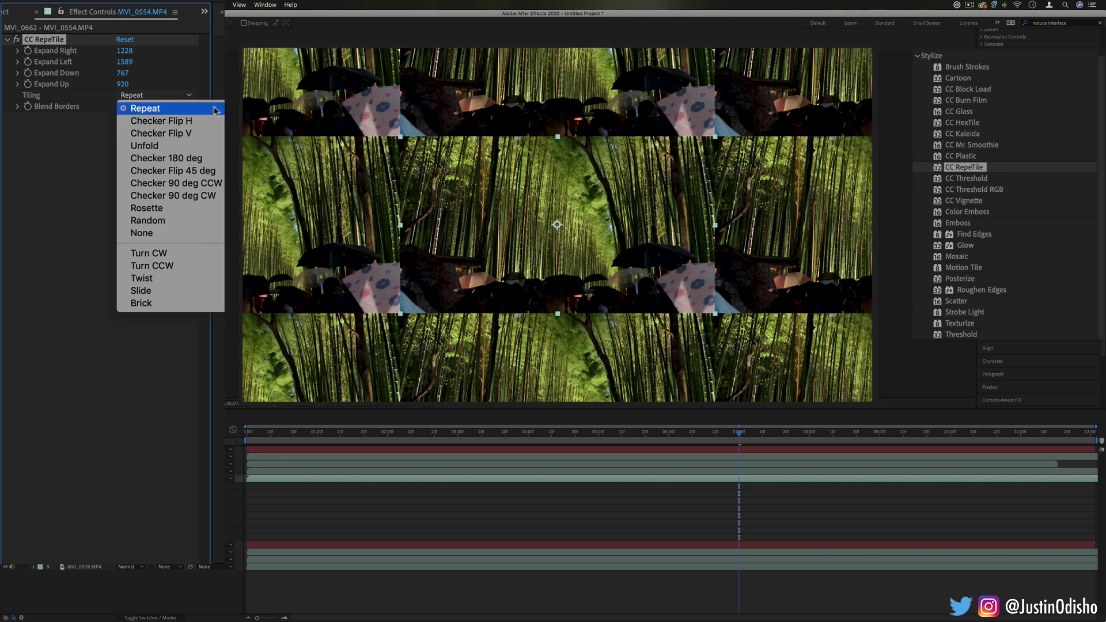
pyautogui.click(186, 121)
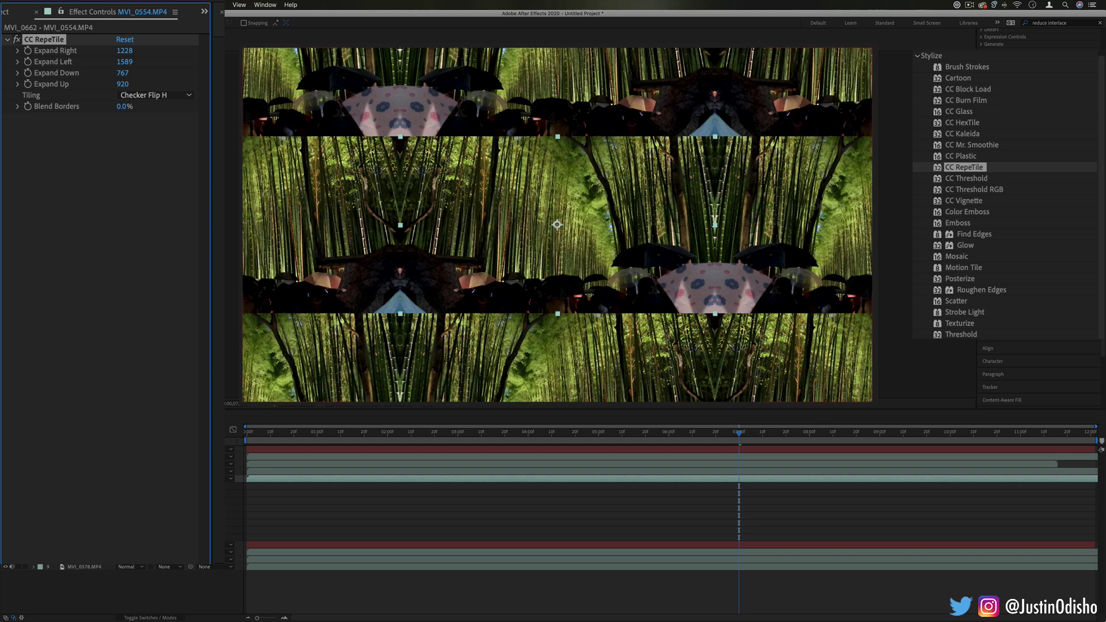
pyautogui.click(172, 95)
pyautogui.click(173, 132)
pyautogui.click(185, 95)
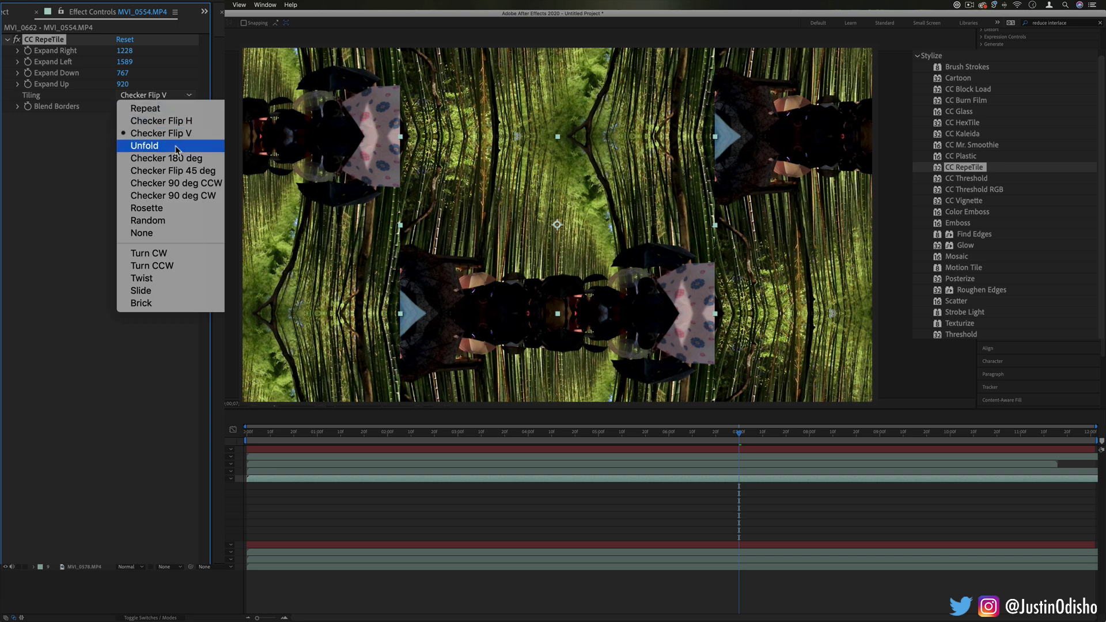
pyautogui.click(176, 148)
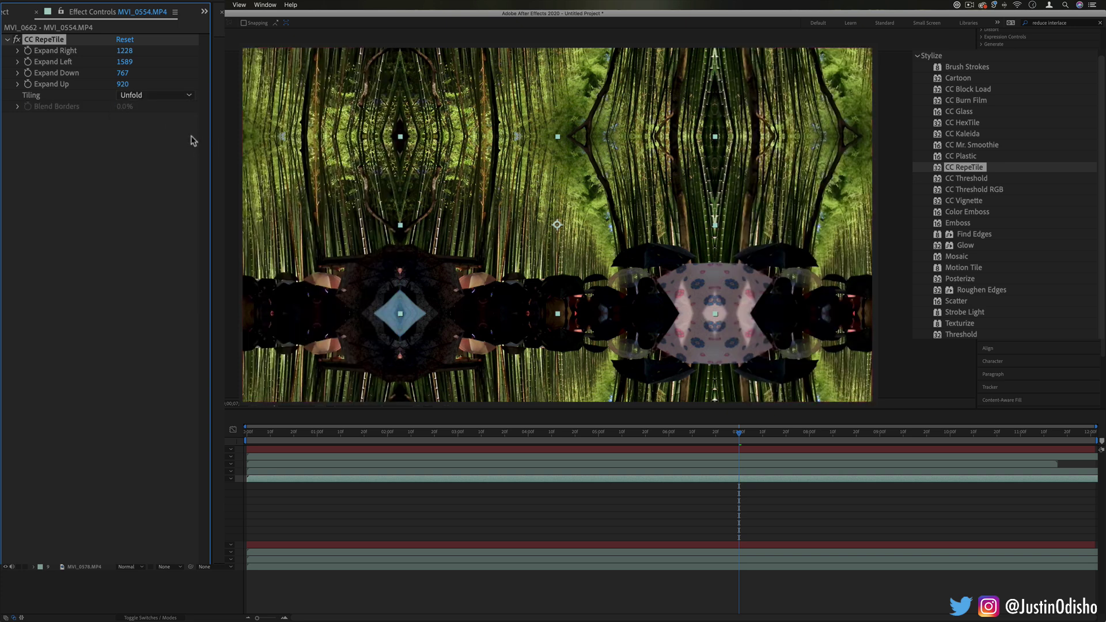
# Try the Rosette, Random and Turn CW tilings of CC RepeTile.
pyautogui.click(186, 96)
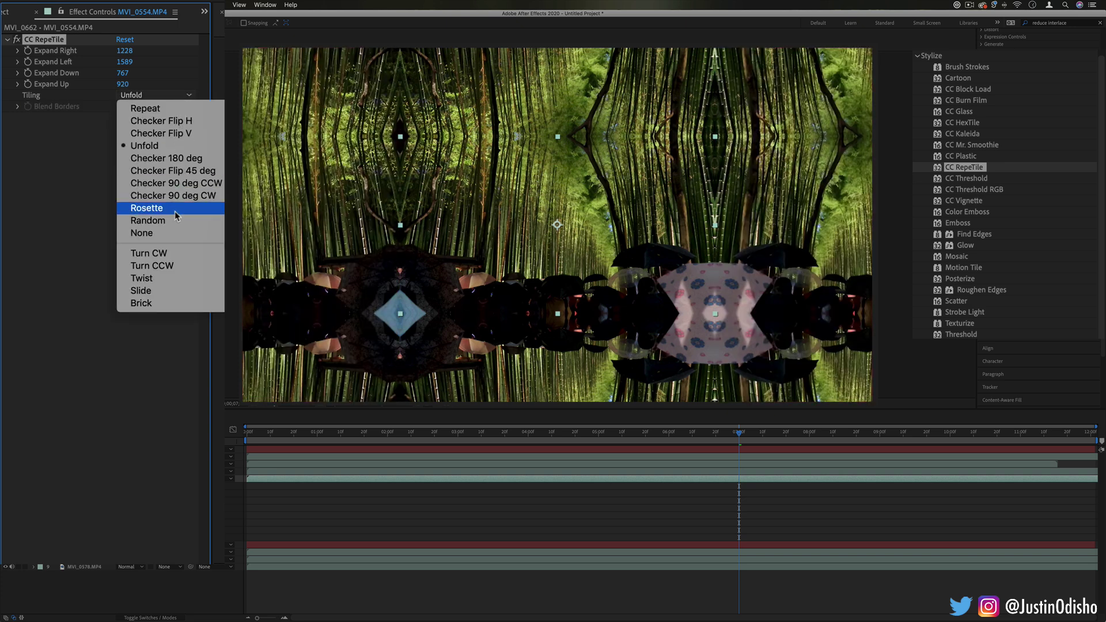
pyautogui.click(177, 214)
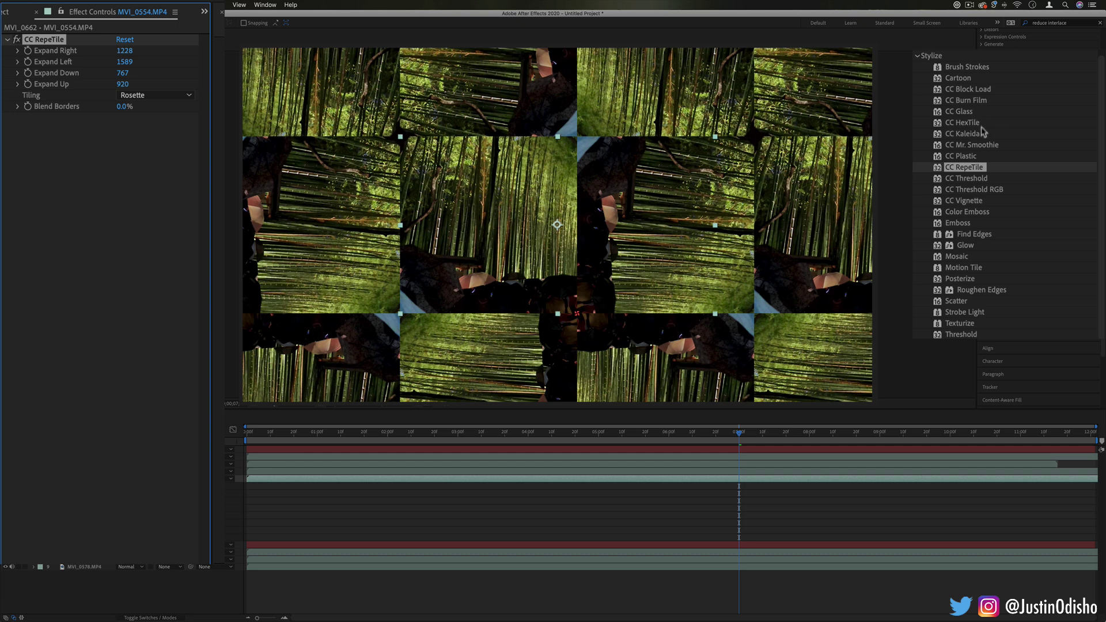
pyautogui.click(183, 95)
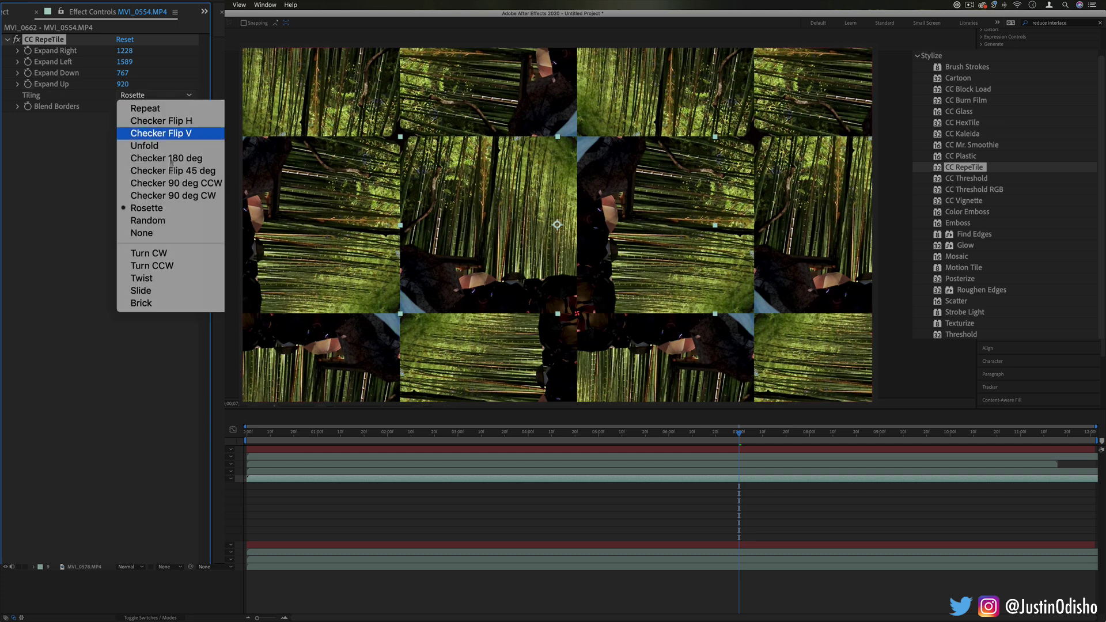
pyautogui.click(178, 233)
pyautogui.click(183, 95)
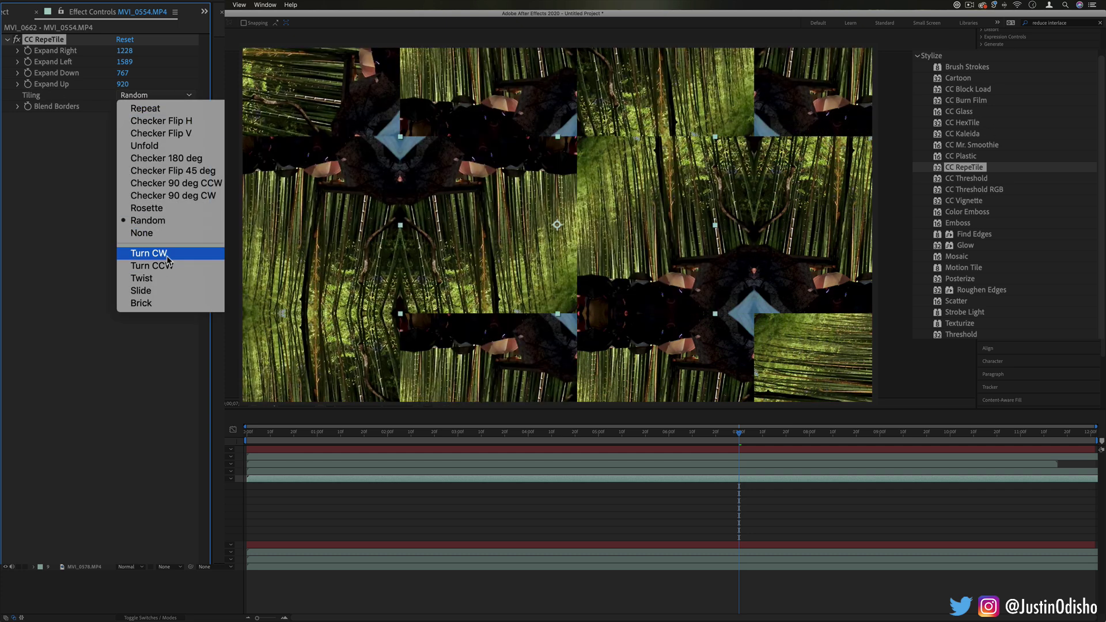
pyautogui.click(170, 251)
pyautogui.click(185, 96)
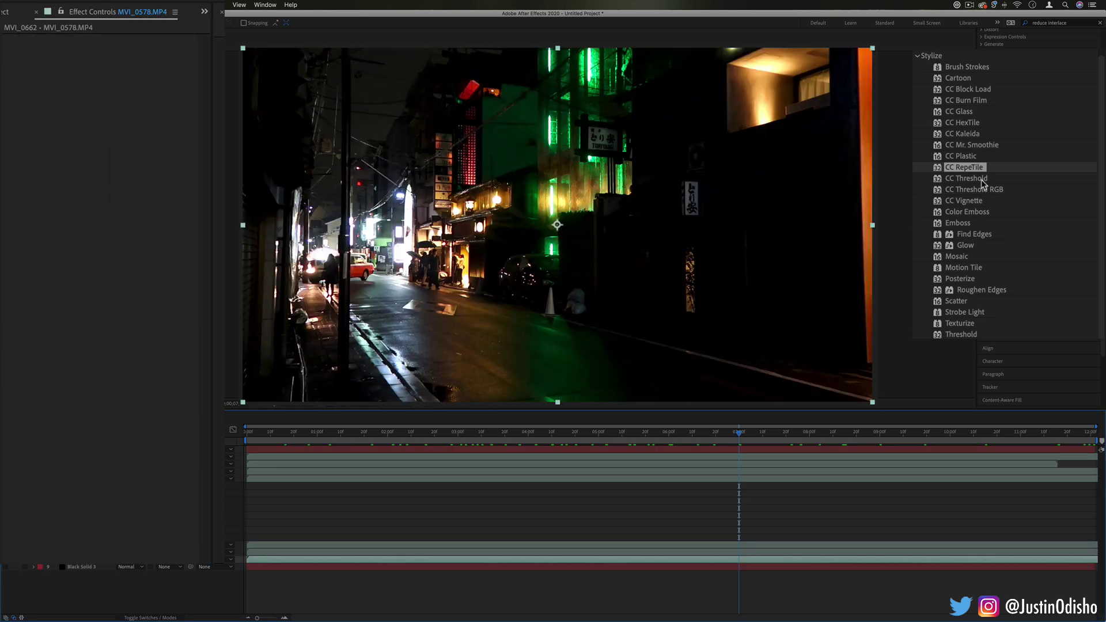
# Apply CC Threshold to MVI_0578.MP4 and set Threshold to 43.4 with Luminance as the Channel.
pyautogui.moveTo(984, 183); pyautogui.dragTo(616, 233)
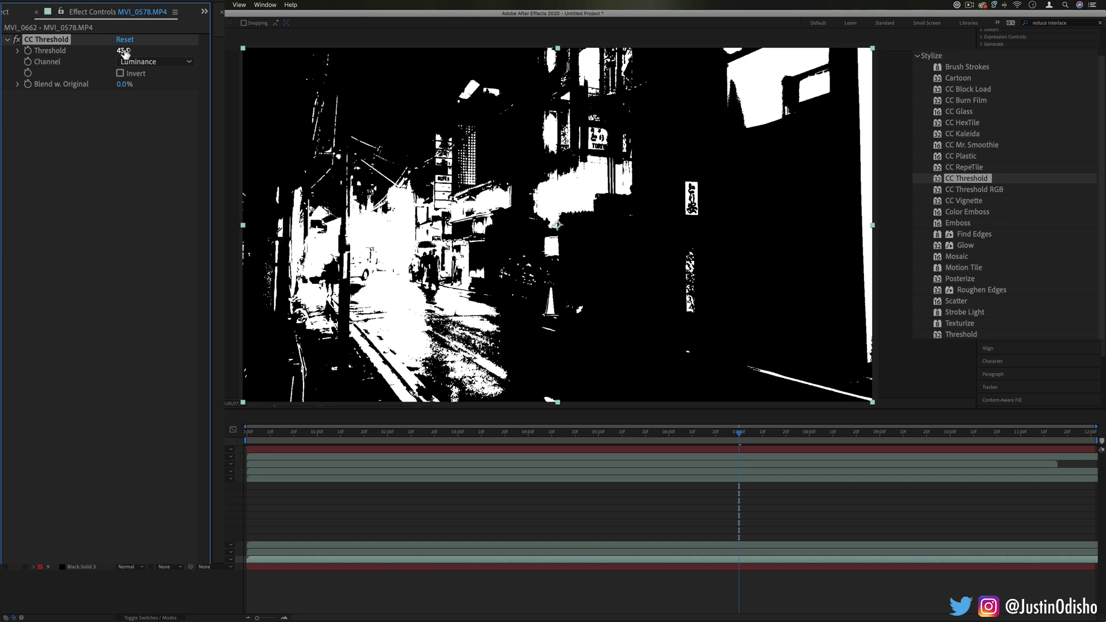
pyautogui.moveTo(126, 51)
pyautogui.mouseDown()
pyautogui.moveTo(98, 50)
pyautogui.moveTo(112, 51)
pyautogui.mouseUp()
pyautogui.click(165, 64)
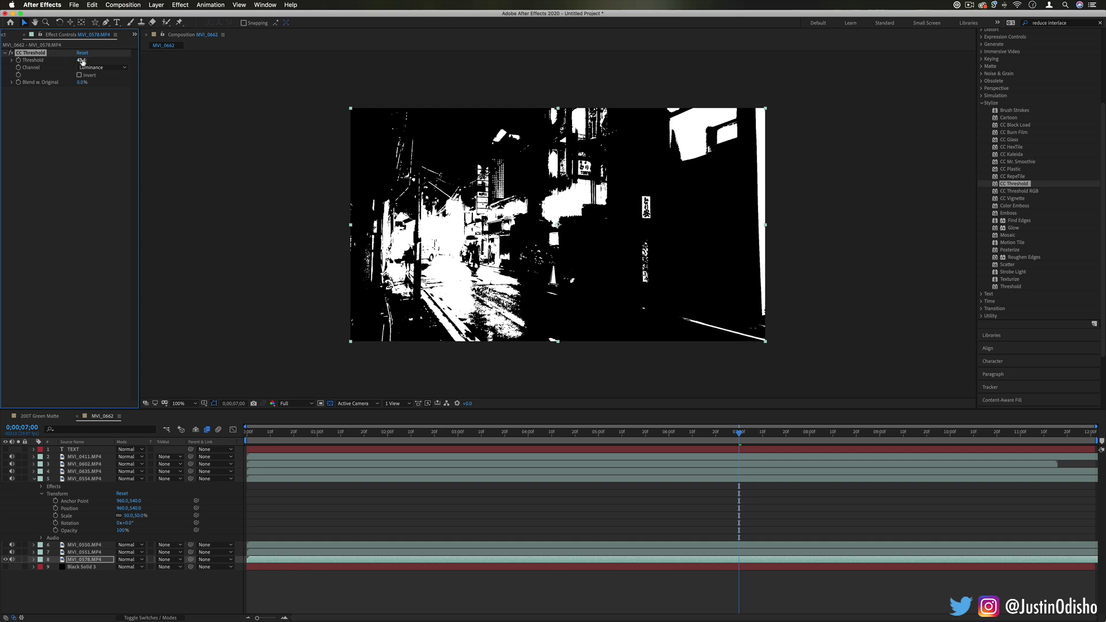
pyautogui.moveTo(82, 62)
pyautogui.mouseDown()
pyautogui.moveTo(104, 62)
pyautogui.moveTo(68, 62)
pyautogui.moveTo(83, 61)
pyautogui.mouseUp()
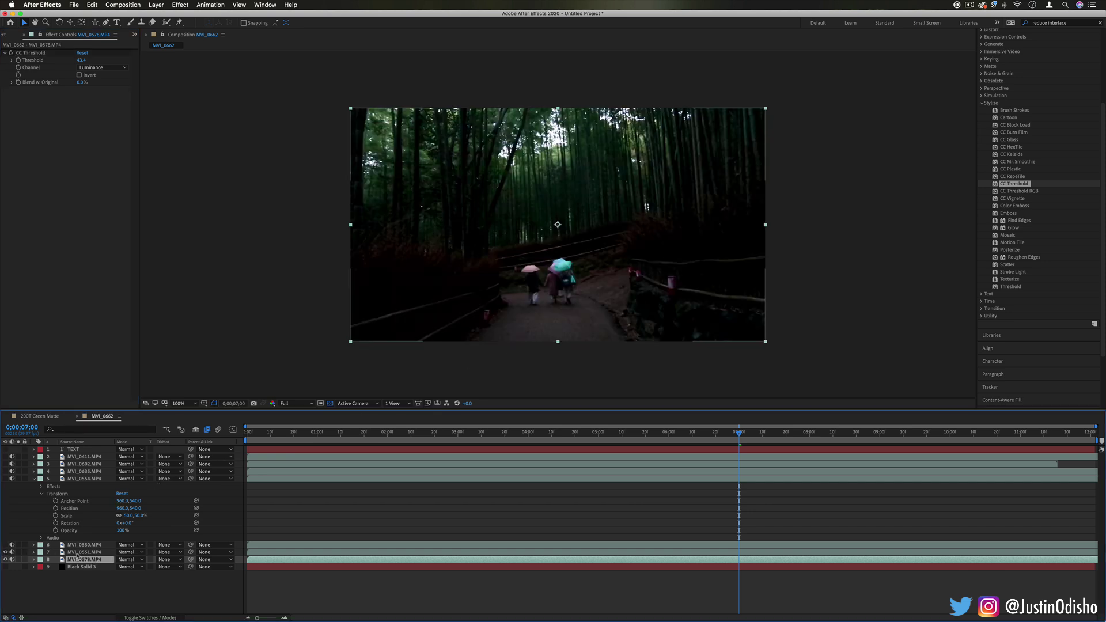
# Set the MVI_0551.MP4 layer's blending mode to Screen and preview it over the thresholded street clip.
pyautogui.click(92, 554)
pyautogui.click(142, 552)
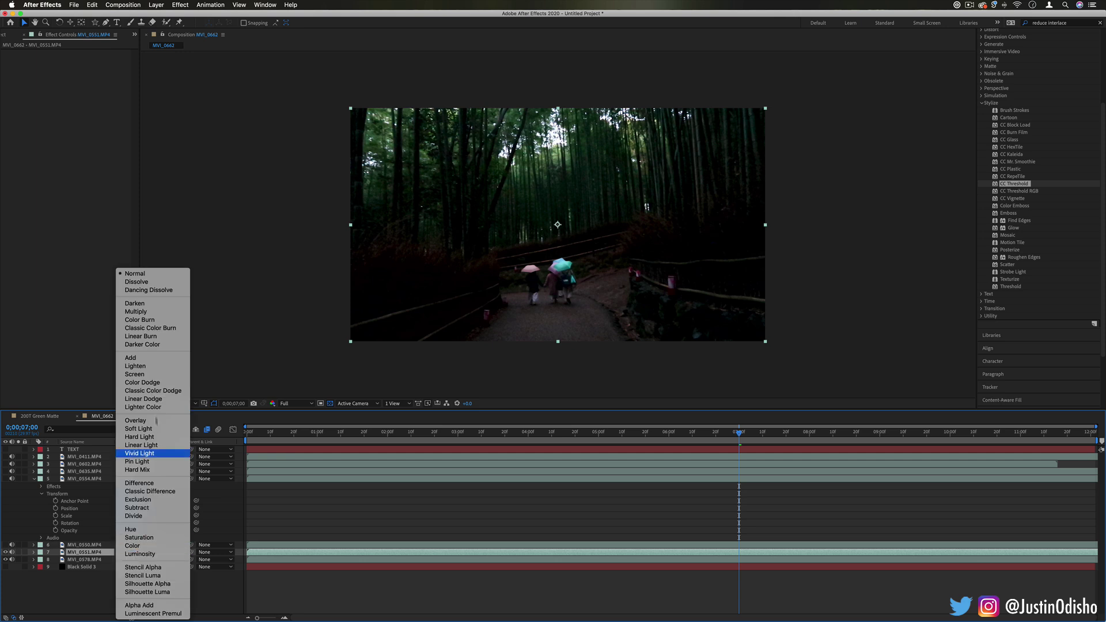
pyautogui.click(142, 375)
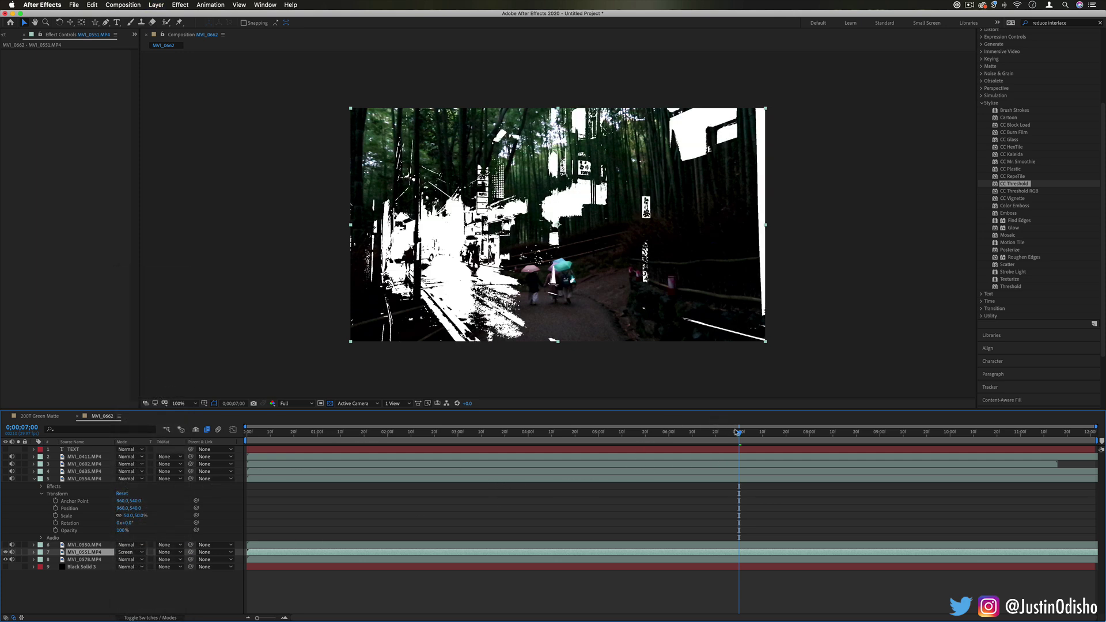
pyautogui.moveTo(739, 433)
pyautogui.mouseDown()
pyautogui.moveTo(709, 433)
pyautogui.moveTo(744, 433)
pyautogui.mouseUp()
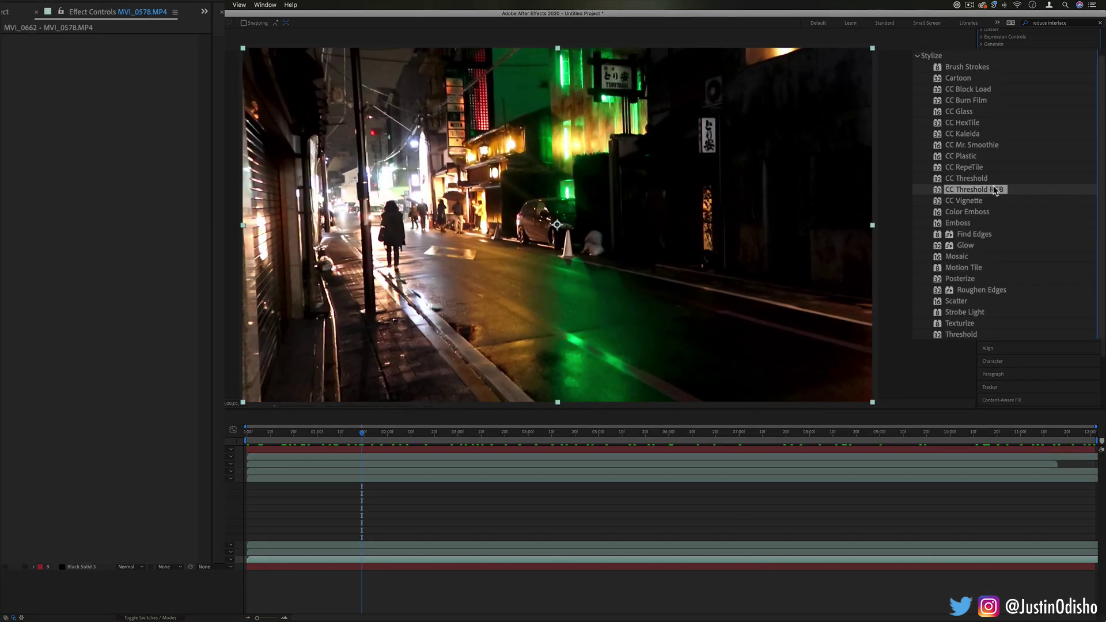
# Apply CC Threshold RGB to MVI_0578.MP4 with Red 255, Green 255 and Blue 58.7, and invert the red channel.
pyautogui.moveTo(994, 191); pyautogui.dragTo(553, 226)
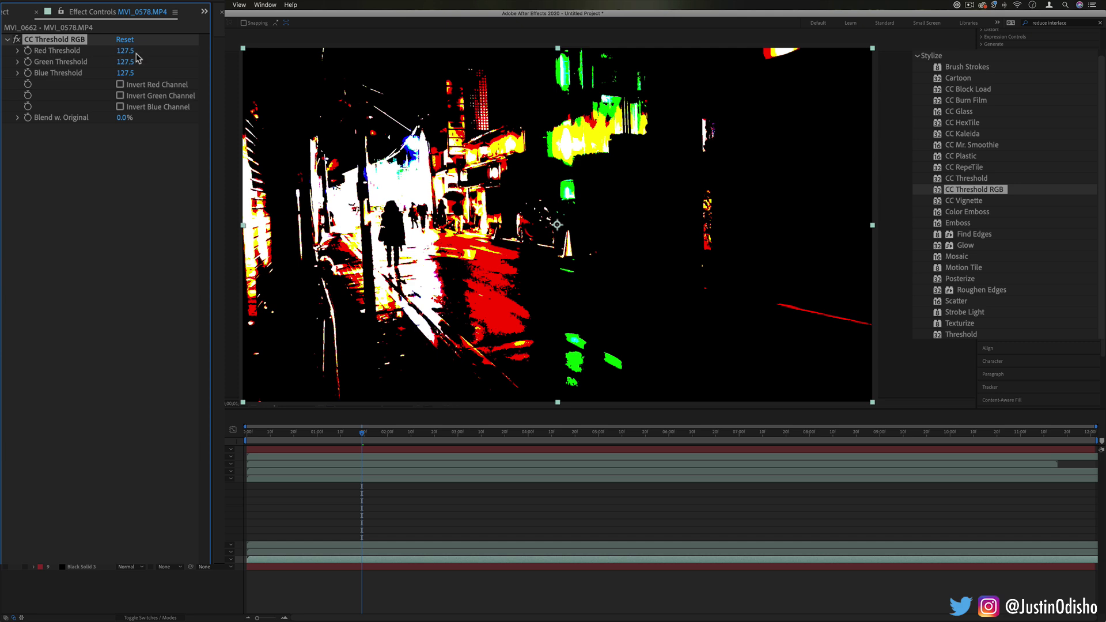
pyautogui.moveTo(126, 55); pyautogui.dragTo(231, 54)
pyautogui.moveTo(125, 63); pyautogui.dragTo(204, 64)
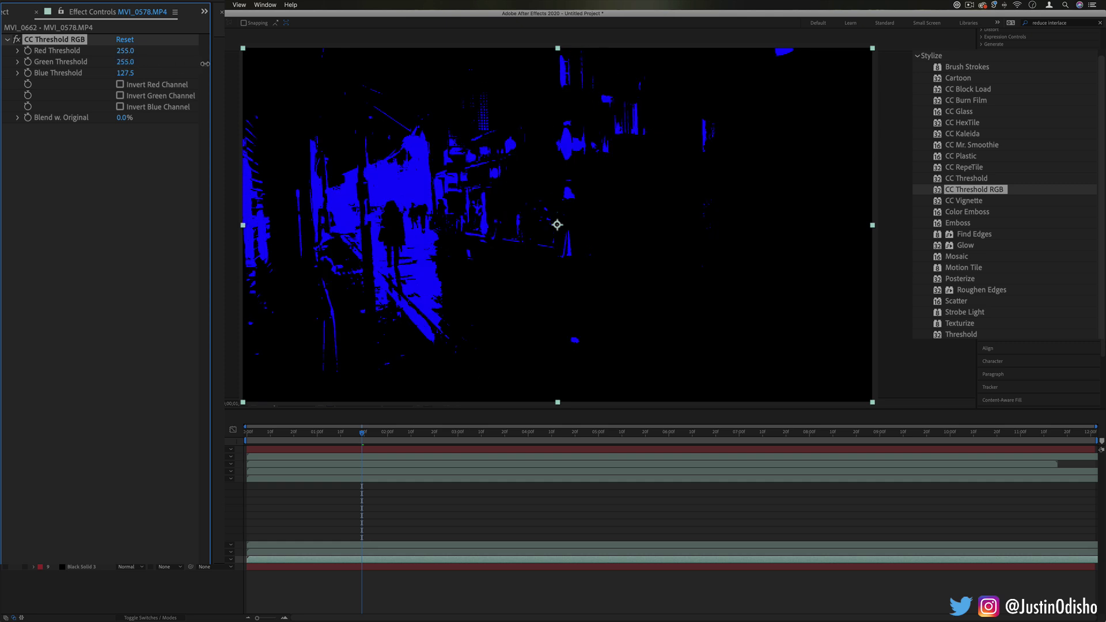
pyautogui.moveTo(126, 73)
pyautogui.mouseDown()
pyautogui.moveTo(173, 71)
pyautogui.moveTo(119, 74)
pyautogui.moveTo(136, 73)
pyautogui.mouseUp()
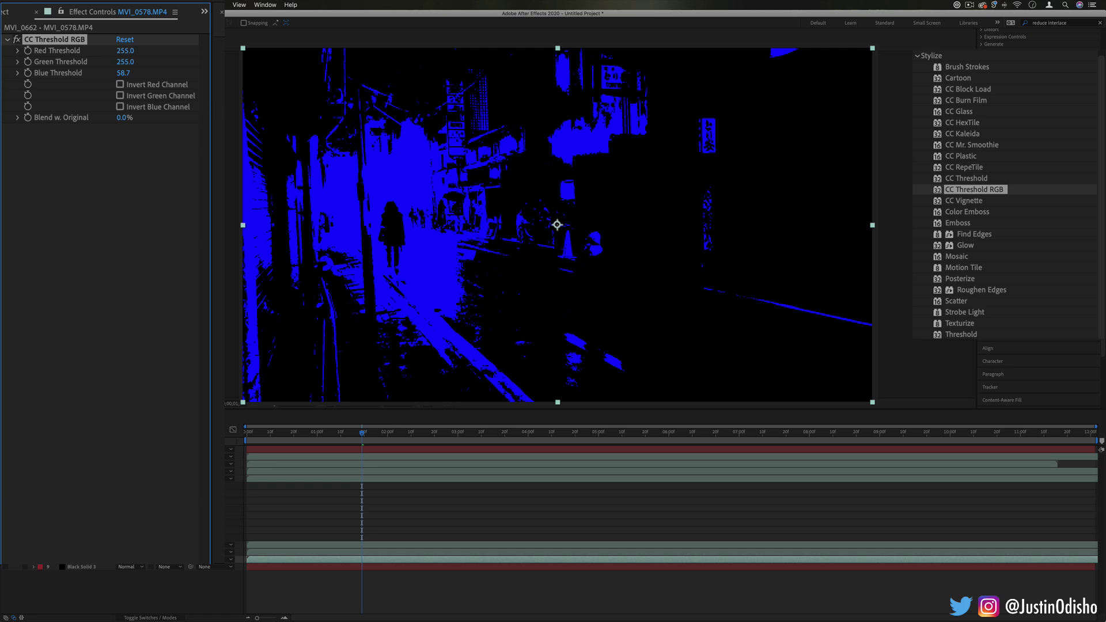
pyautogui.click(120, 85)
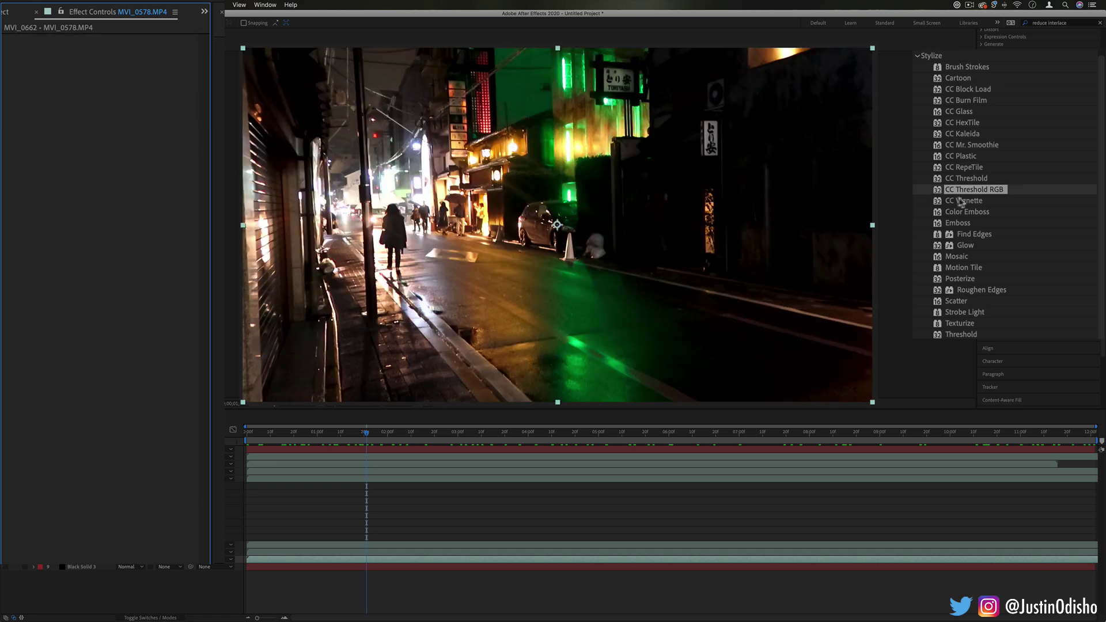
# Try CC Vignette on MVI_0578.MP4.
pyautogui.moveTo(975, 202); pyautogui.dragTo(811, 196)
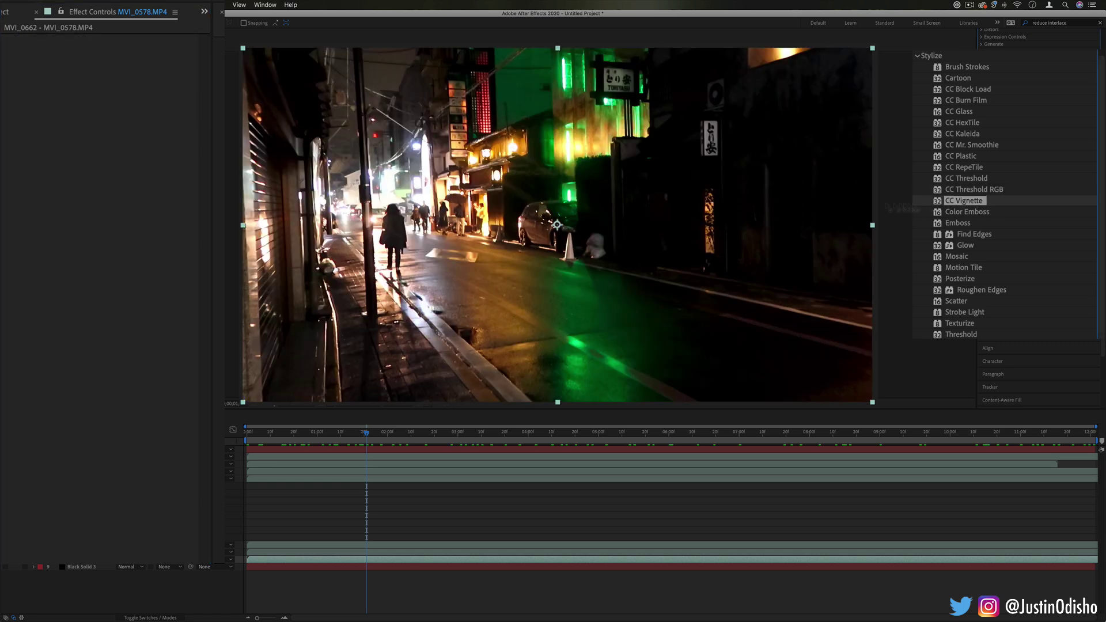
pyautogui.doubleClick(968, 200)
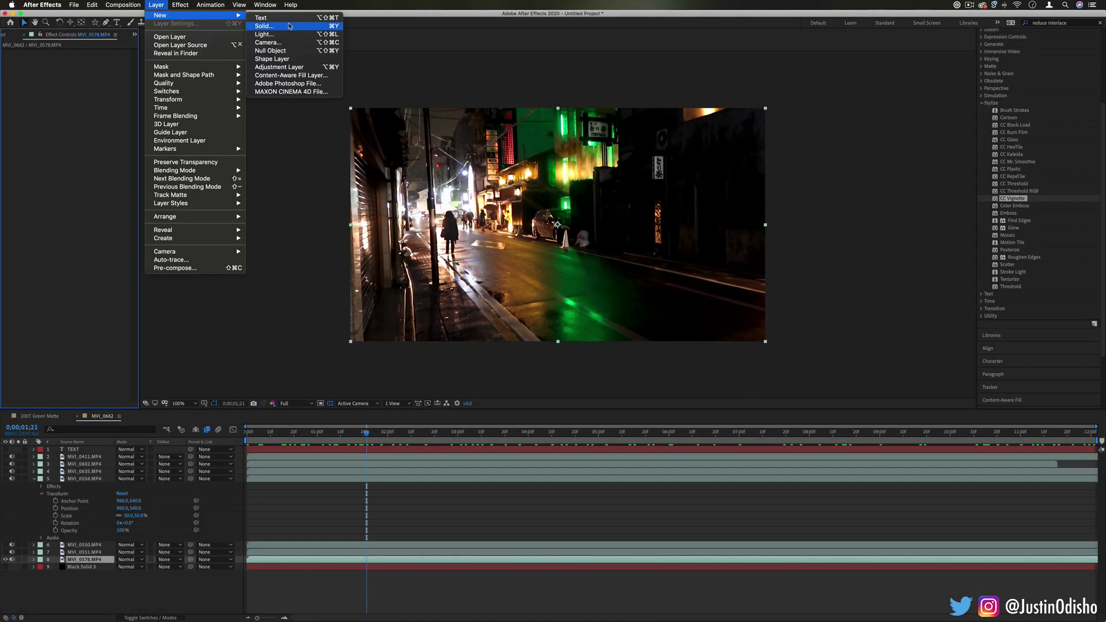
# Create a white 1920 x 1080 px solid layer.
pyautogui.click(270, 26)
pyautogui.click(460, 336)
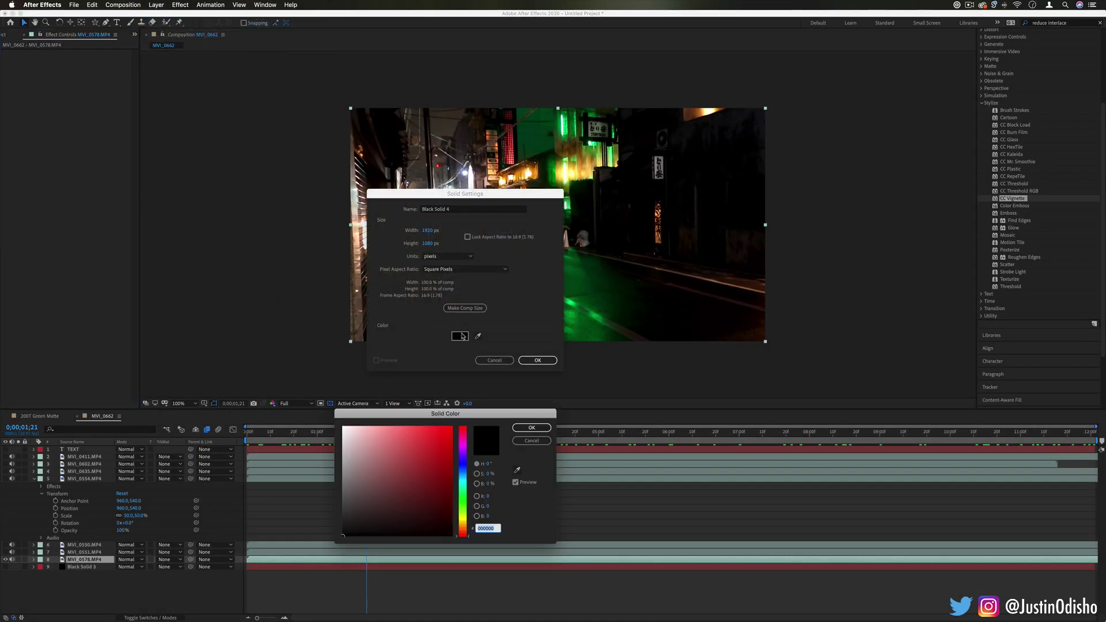
pyautogui.moveTo(369, 450); pyautogui.dragTo(307, 376)
pyautogui.click(536, 428)
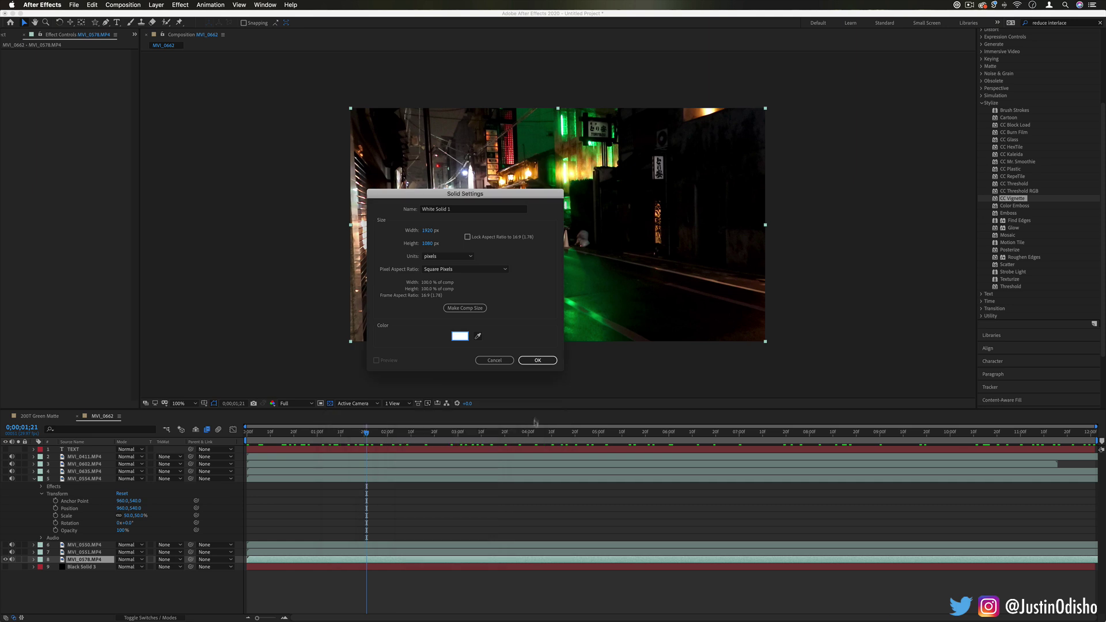
pyautogui.click(538, 360)
# Apply CC Vignette to the white solid and raise its Angle of View to about 88.
pyautogui.moveTo(1013, 199); pyautogui.dragTo(602, 188)
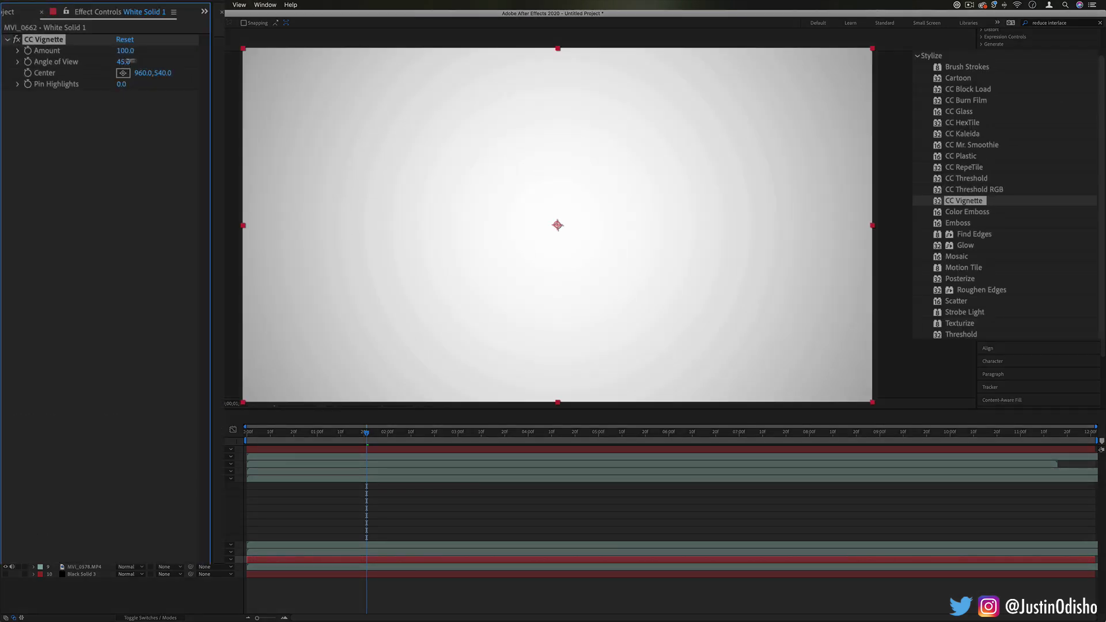
pyautogui.moveTo(85, 68); pyautogui.dragTo(274, 68)
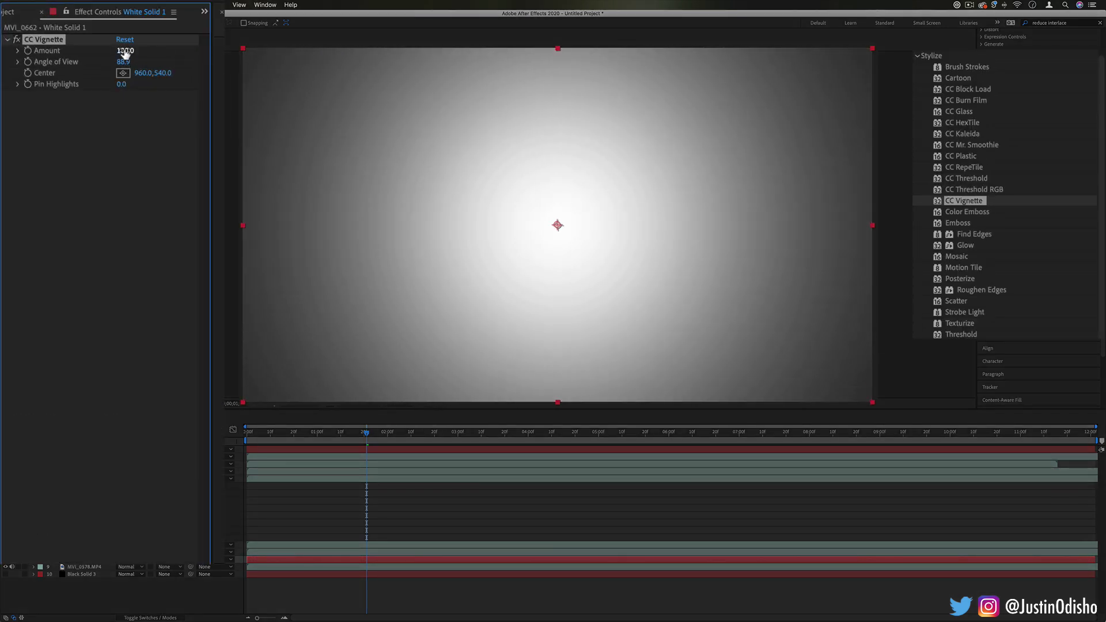
# Apply CC Vignette to MVI_0411.MP4 with Amount 181, Angle of View 88.3 and Pin Highlights 30, centered on the headlights at 1638, 660.
pyautogui.click(14, 464)
pyautogui.click(5, 449)
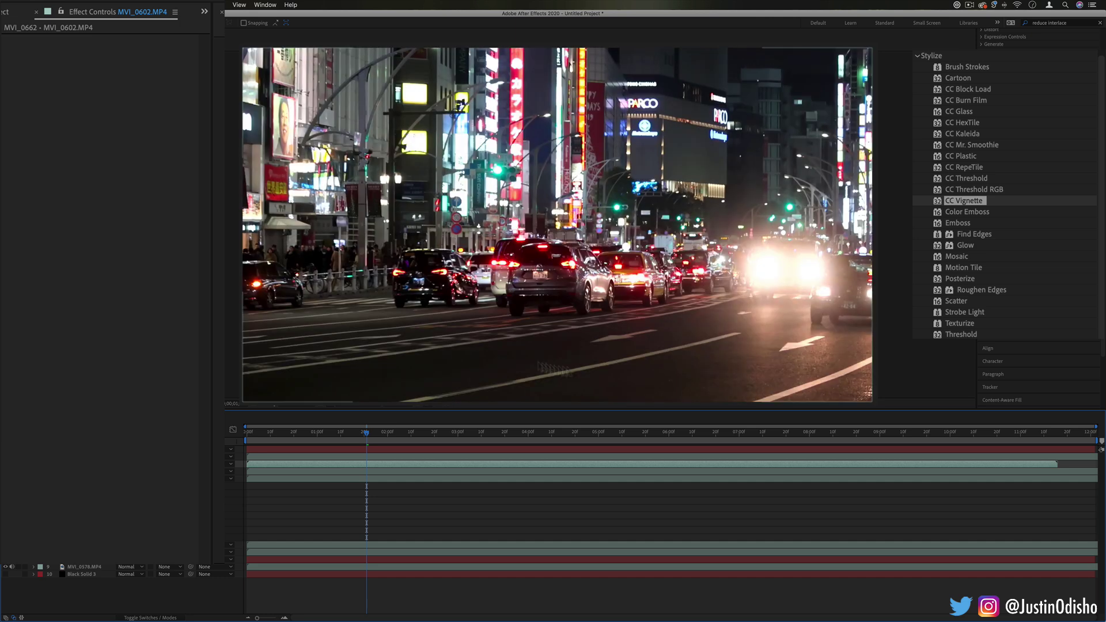
pyautogui.moveTo(978, 205); pyautogui.dragTo(671, 182)
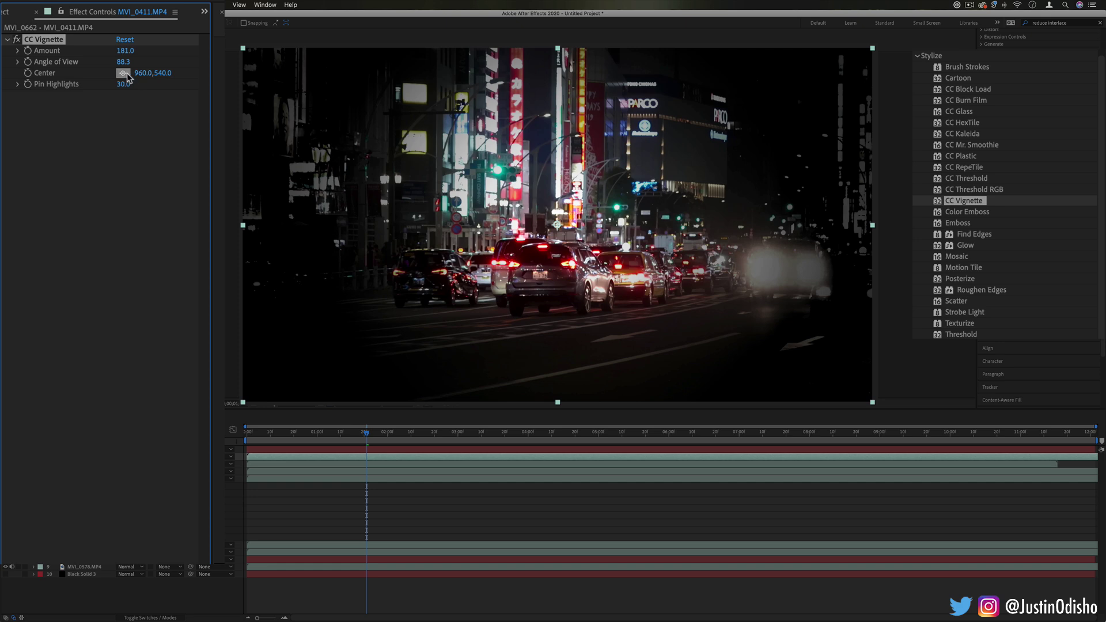
pyautogui.click(123, 73)
pyautogui.click(780, 267)
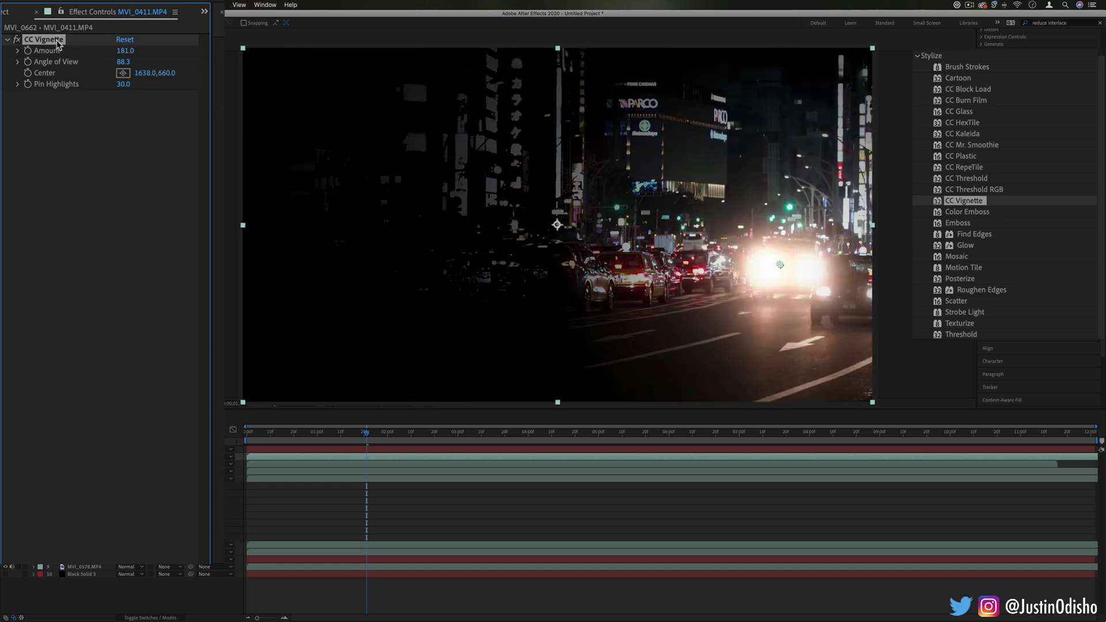
# Replace CC Vignette on MVI_0411.MP4 with Color Emboss, setting Relief to 3.70, Contrast to 42 and Blend With Original to 60%.
pyautogui.press('Delete')
pyautogui.click(957, 209)
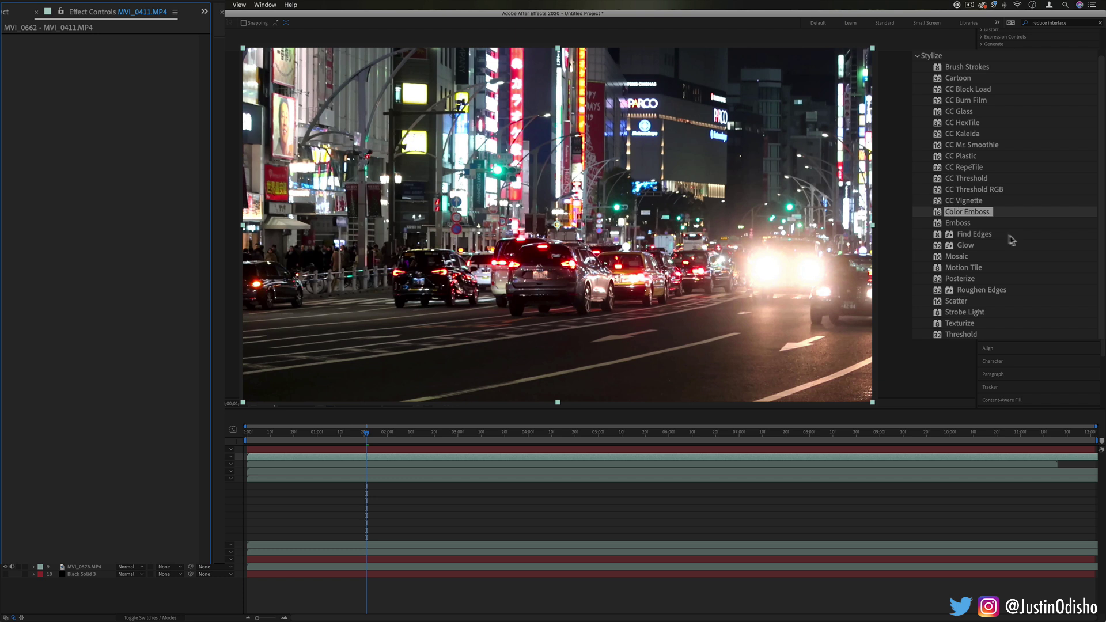
pyautogui.moveTo(974, 218); pyautogui.dragTo(760, 190)
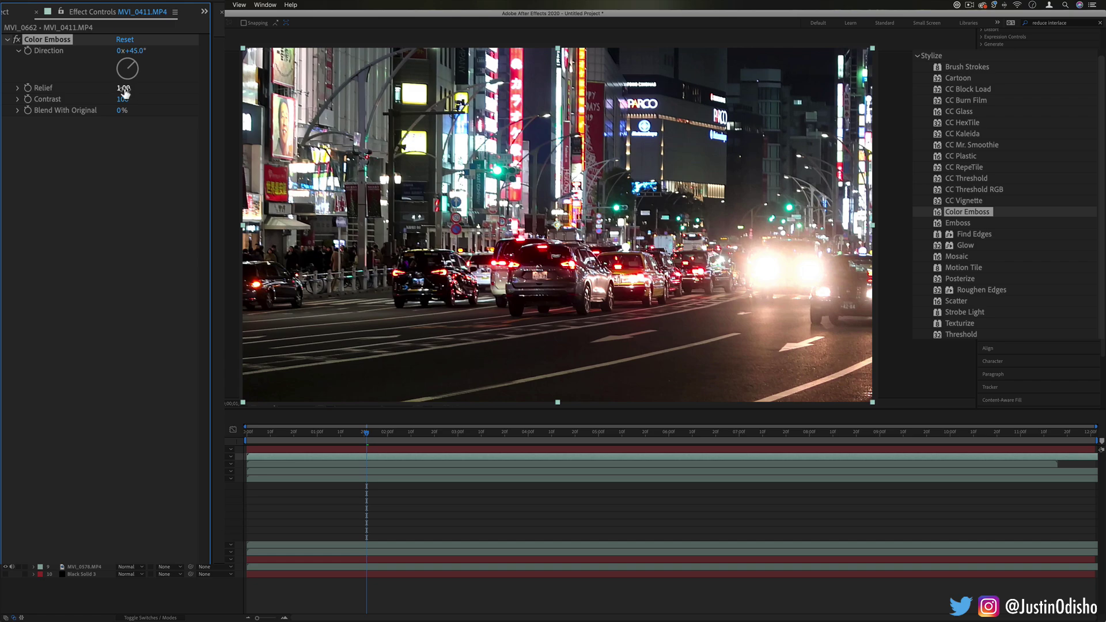
pyautogui.moveTo(123, 88)
pyautogui.mouseDown()
pyautogui.moveTo(228, 88)
pyautogui.moveTo(113, 87)
pyautogui.mouseUp()
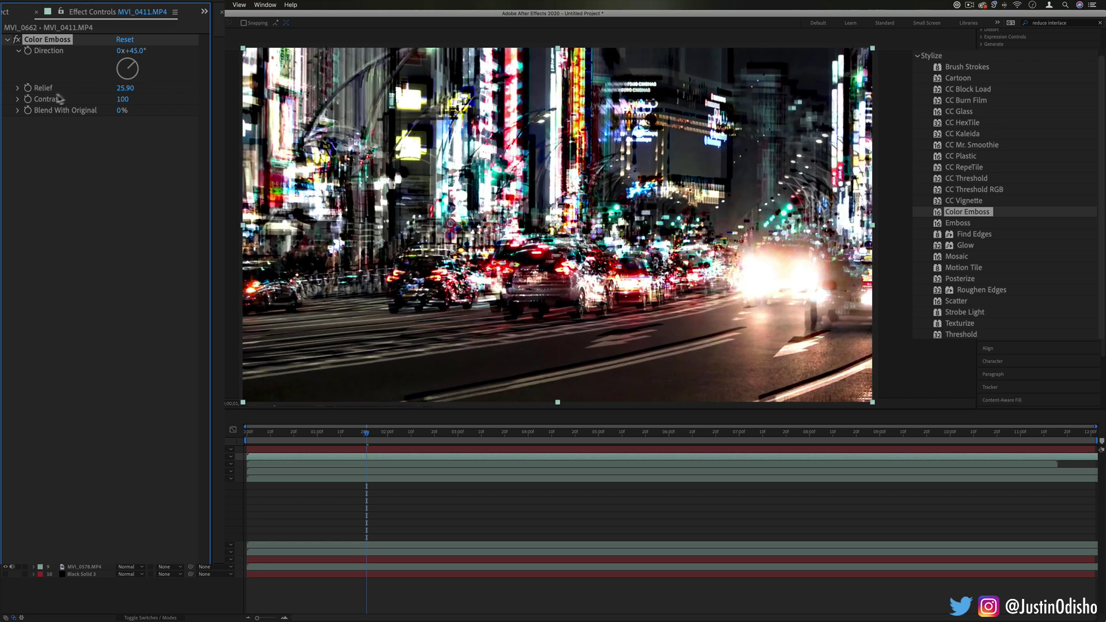
pyautogui.click(128, 40)
pyautogui.moveTo(123, 88); pyautogui.dragTo(168, 91)
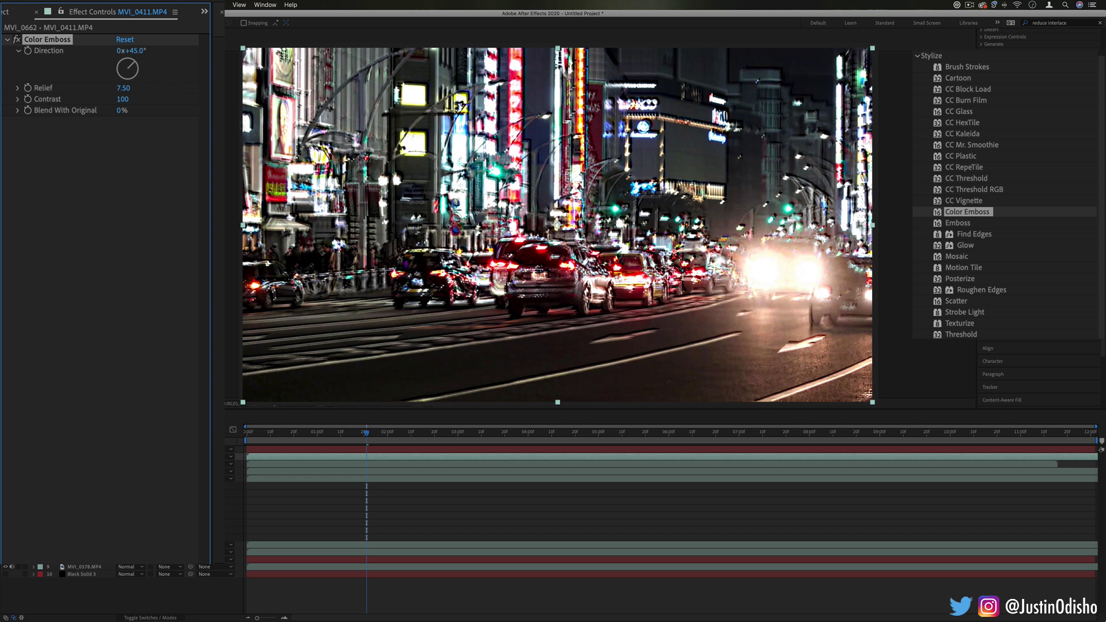
pyautogui.moveTo(124, 88); pyautogui.dragTo(196, 89)
pyautogui.moveTo(714, 235); pyautogui.dragTo(210, 234)
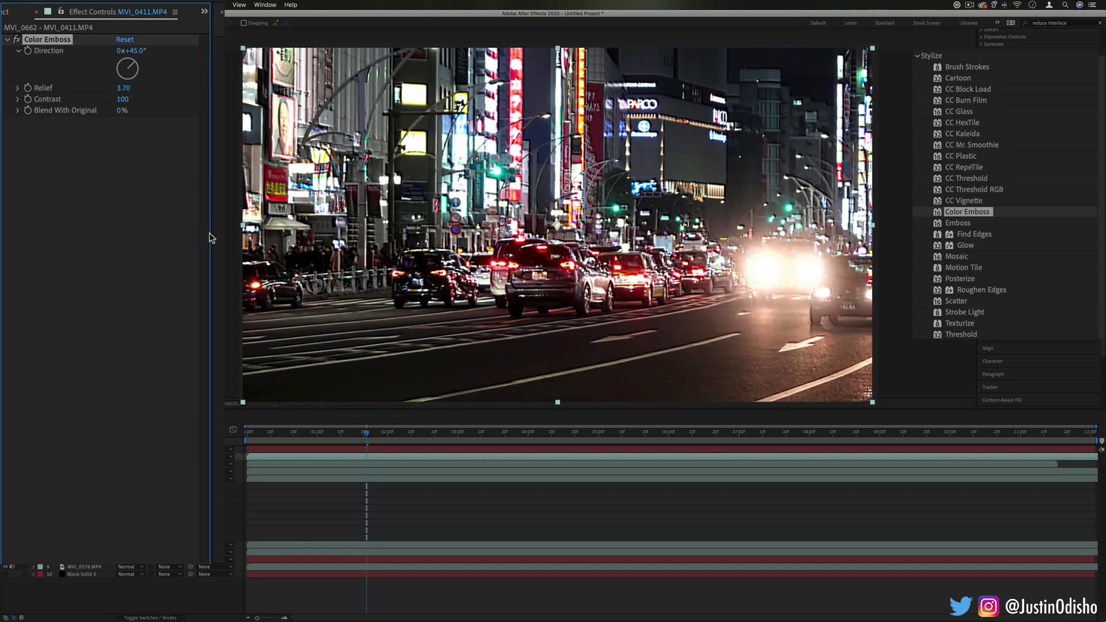
pyautogui.moveTo(124, 99); pyautogui.dragTo(164, 112)
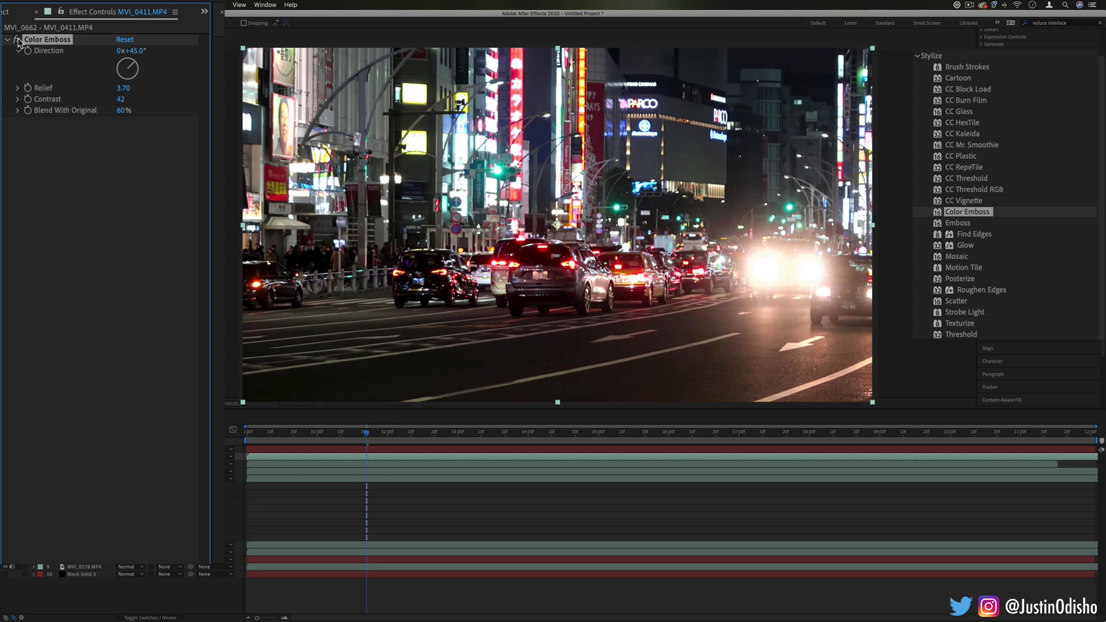
# Replace Color Emboss on MVI_0411.MP4 with Emboss, and duplicate the layer with the copy's blend mode set to Overlay.
pyautogui.press('BackSpace')
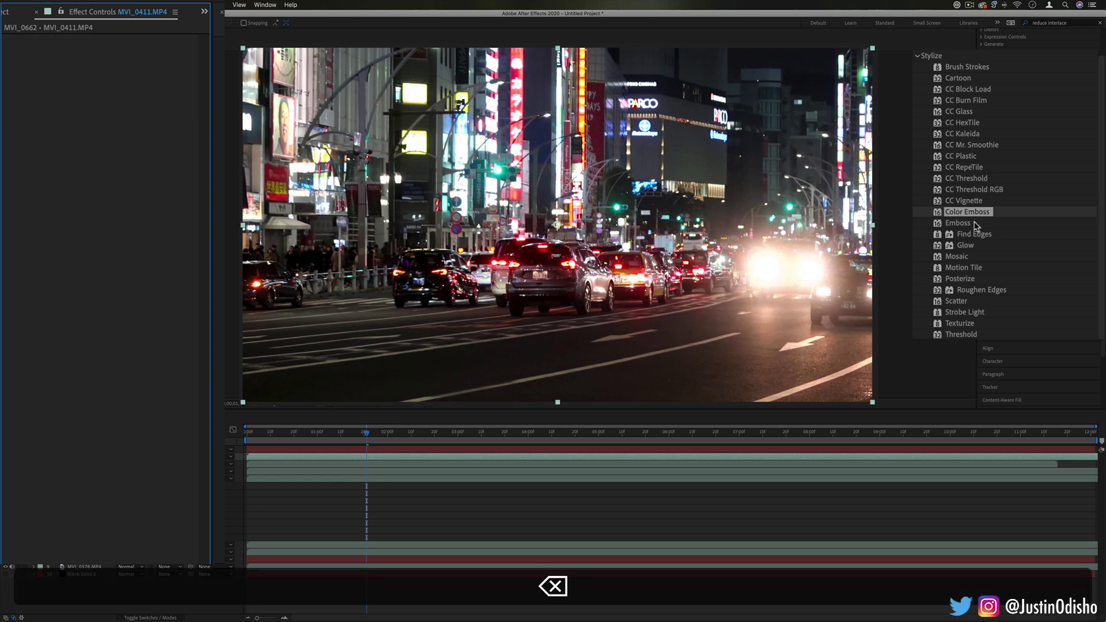
pyautogui.moveTo(975, 226); pyautogui.dragTo(556, 242)
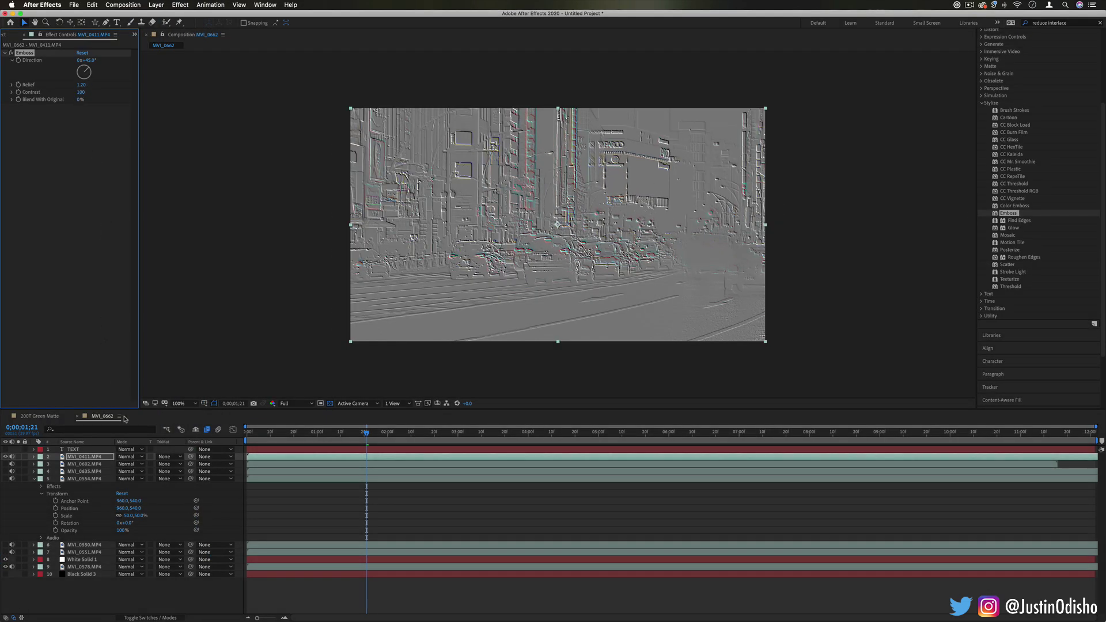
pyautogui.click(92, 456)
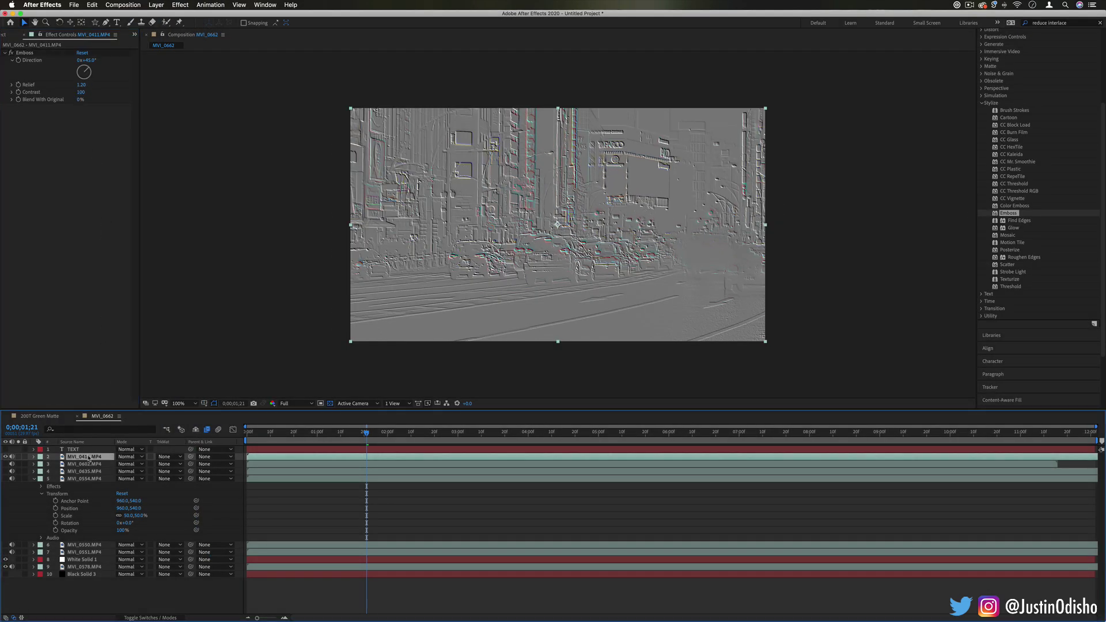
pyautogui.press('super+d')
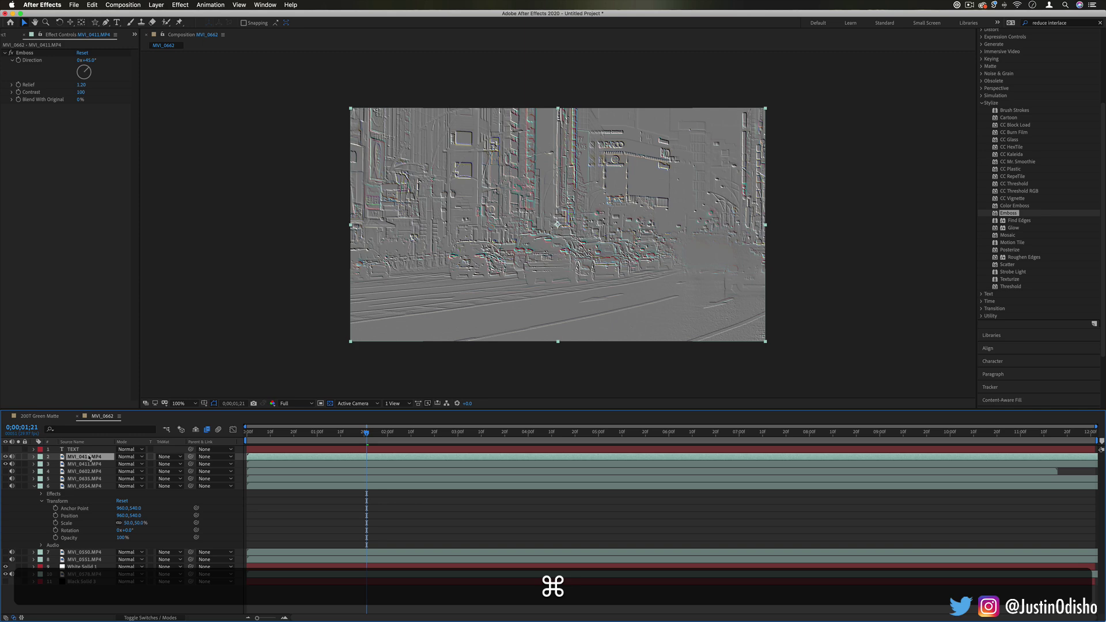
pyautogui.click(126, 456)
pyautogui.click(135, 421)
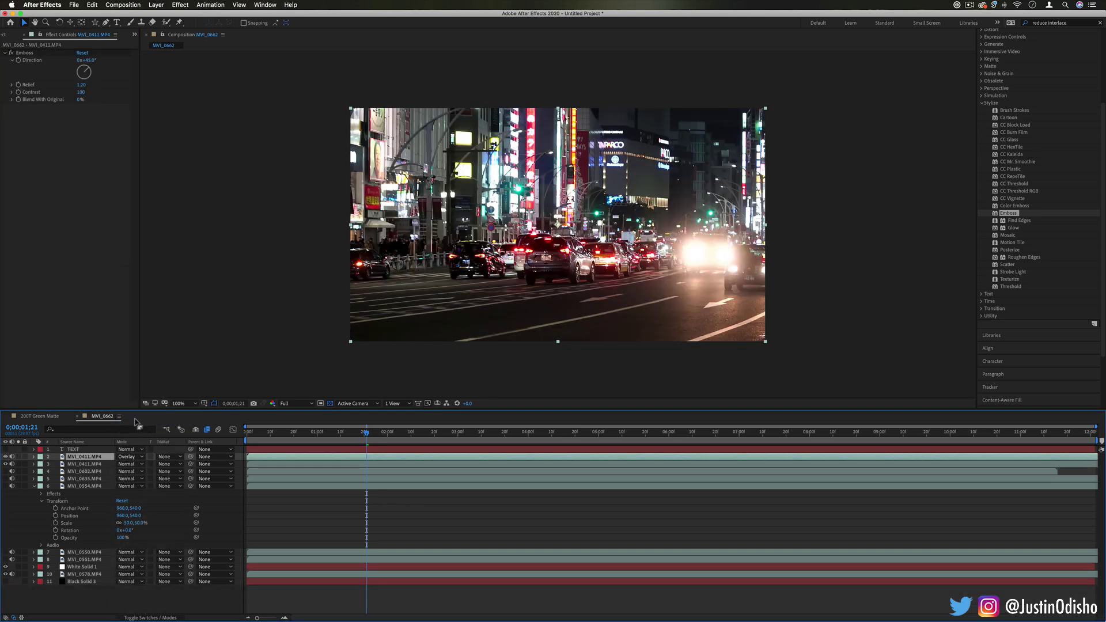
# Raise the Emboss Relief on the duplicated MVI_0411.MP4 layer to about 2.5 and try the Normal blend mode on it.
pyautogui.moveTo(81, 84)
pyautogui.mouseDown()
pyautogui.moveTo(134, 88)
pyautogui.moveTo(90, 89)
pyautogui.mouseUp()
pyautogui.click(128, 459)
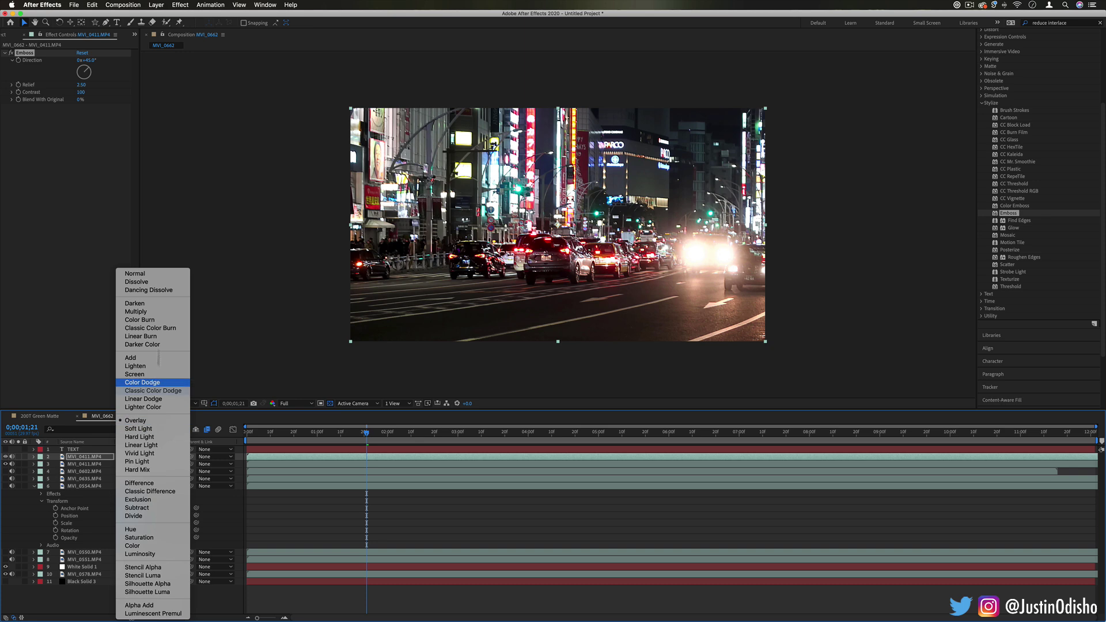
pyautogui.click(130, 273)
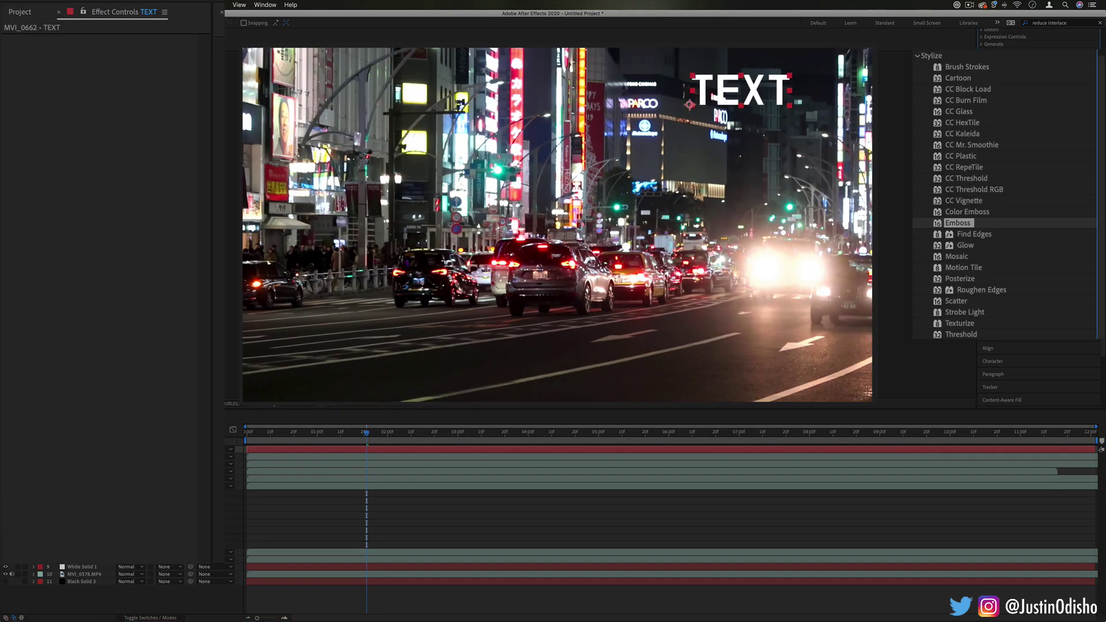
# Try Emboss on the TEXT layer and on the paper image, and remove it from the paper.
pyautogui.moveTo(1009, 214); pyautogui.dragTo(691, 147)
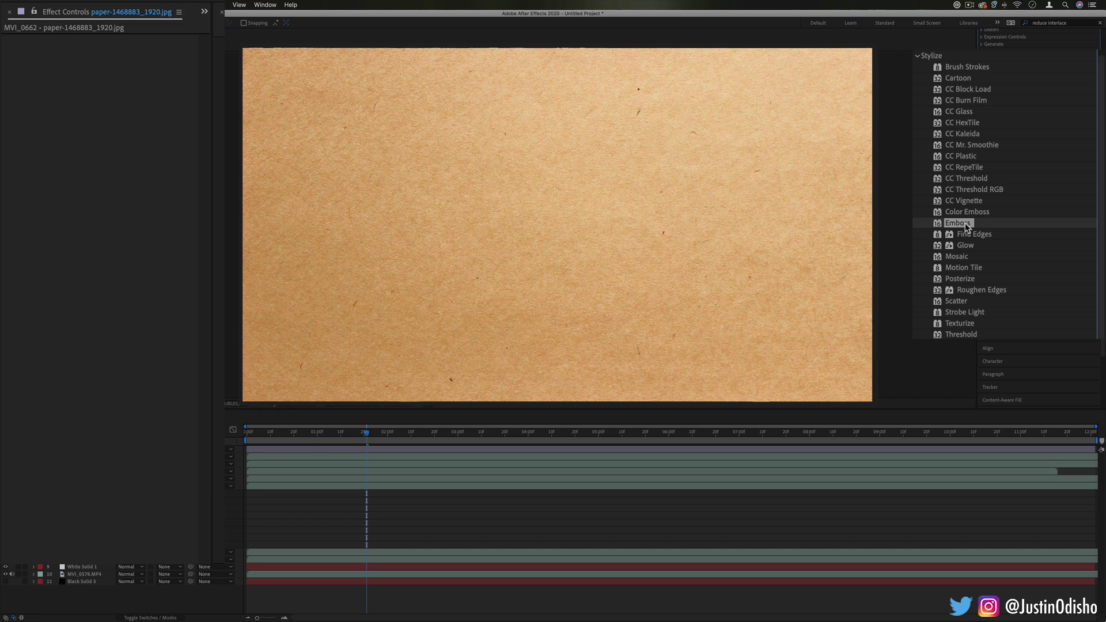
pyautogui.click(620, 133)
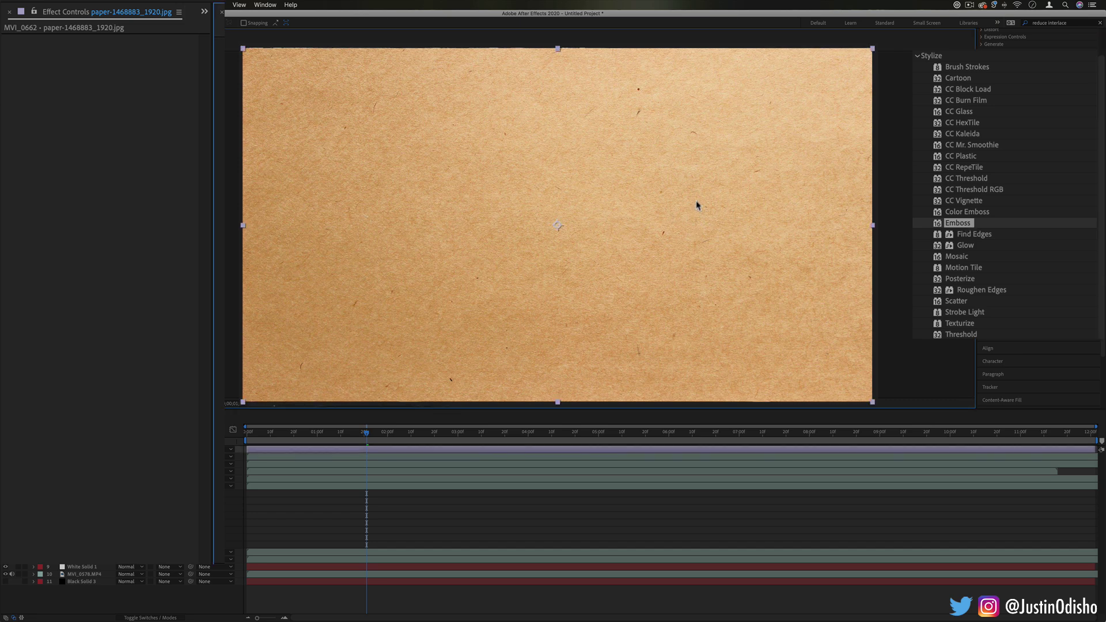
pyautogui.moveTo(958, 223); pyautogui.dragTo(500, 125)
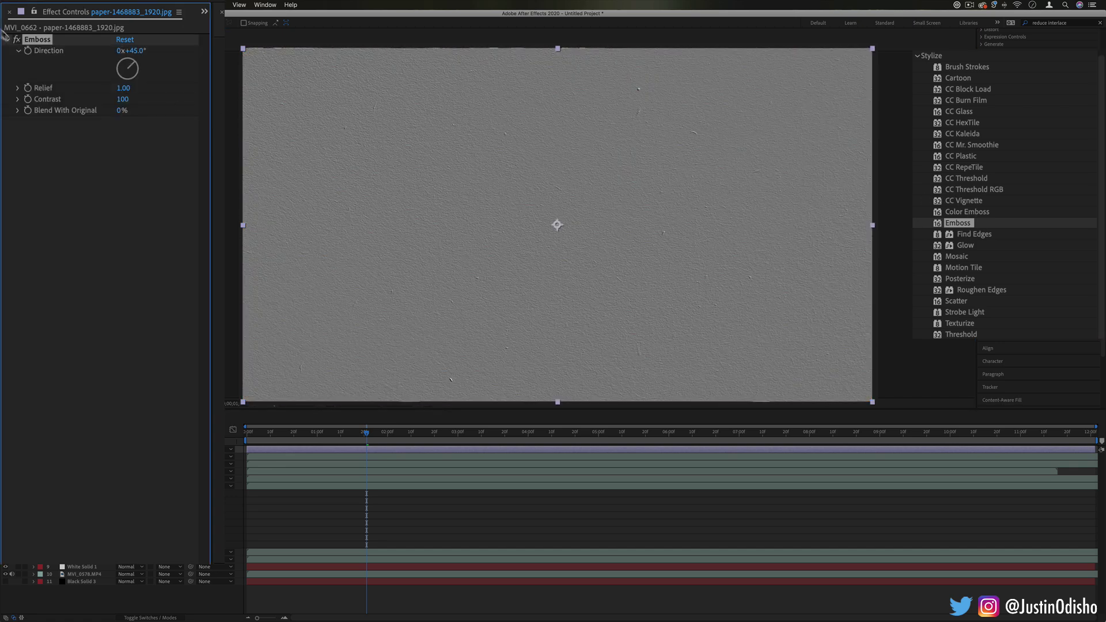
pyautogui.press('Delete')
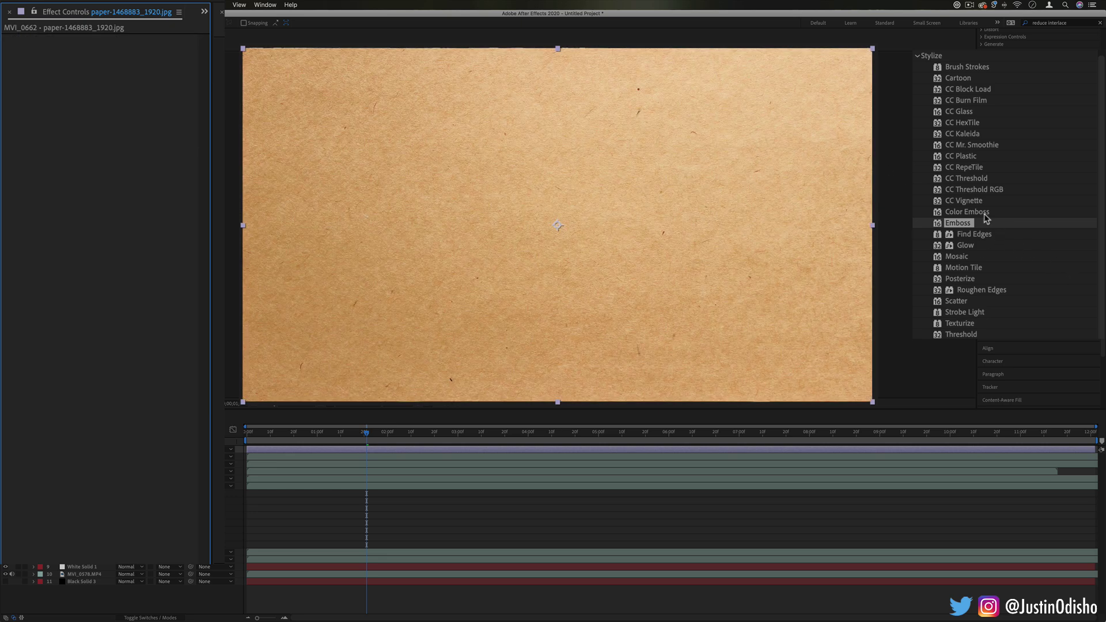
# Try Color Emboss on the paper image with Direction 1x+54°, Relief 1.10, Contrast 411 and Blend With Original 37%, and delete the effect.
pyautogui.moveTo(985, 213); pyautogui.dragTo(569, 161)
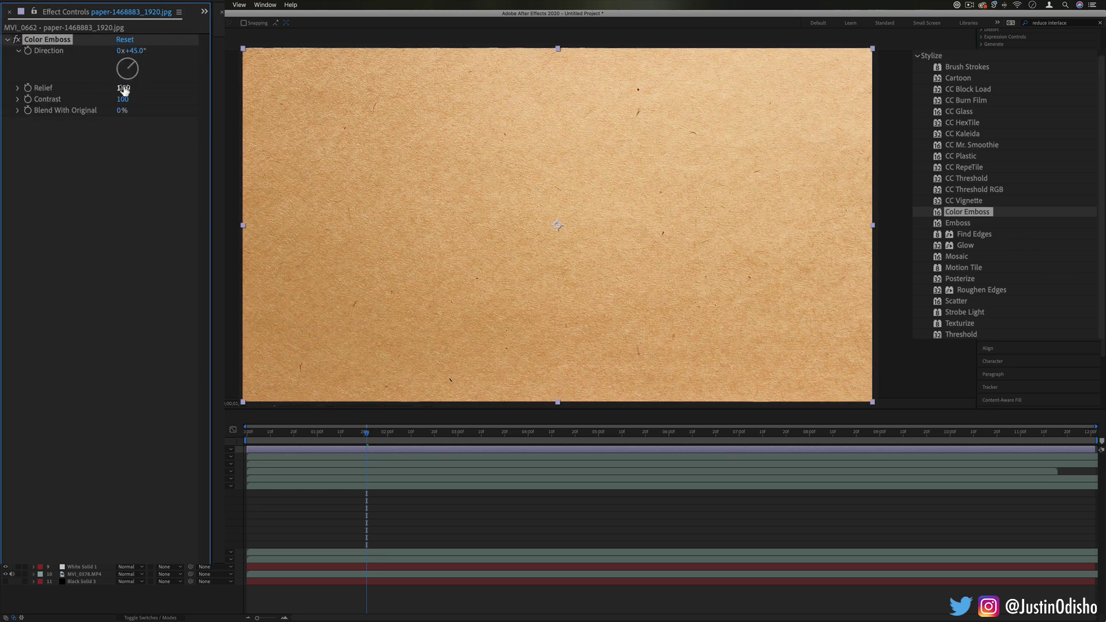
pyautogui.moveTo(122, 88); pyautogui.dragTo(220, 102)
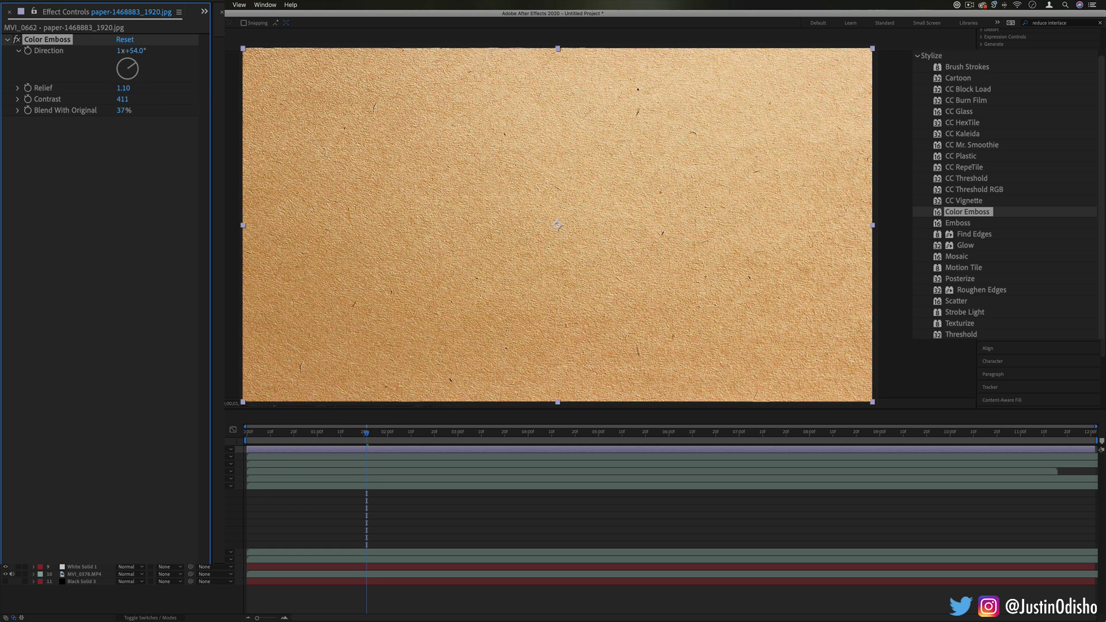
pyautogui.click(928, 233)
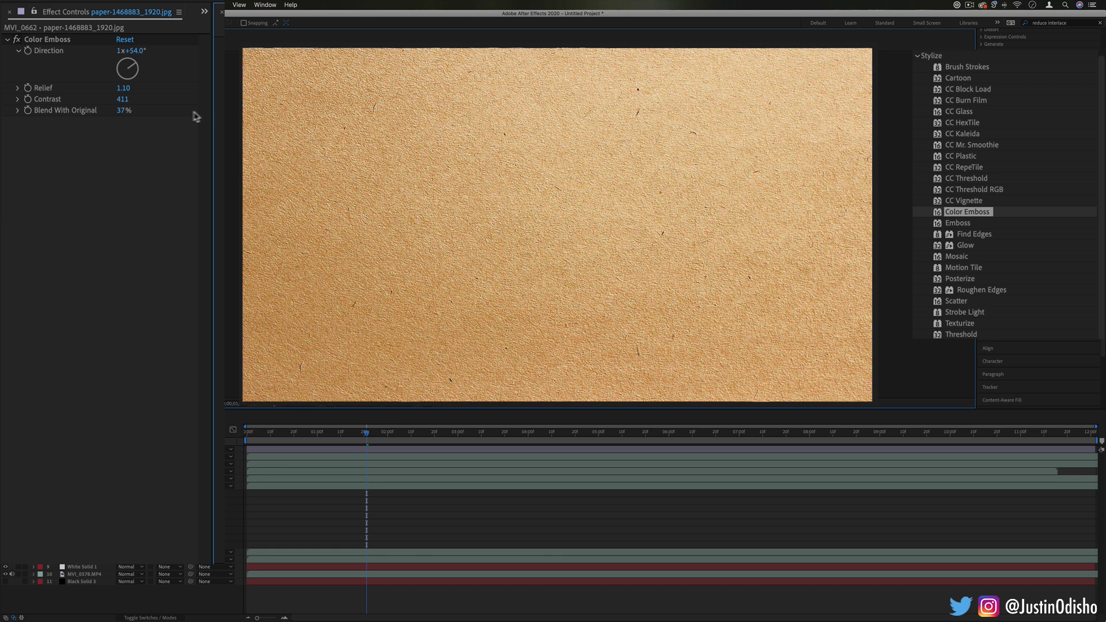
pyautogui.click(56, 41)
pyautogui.press('Delete')
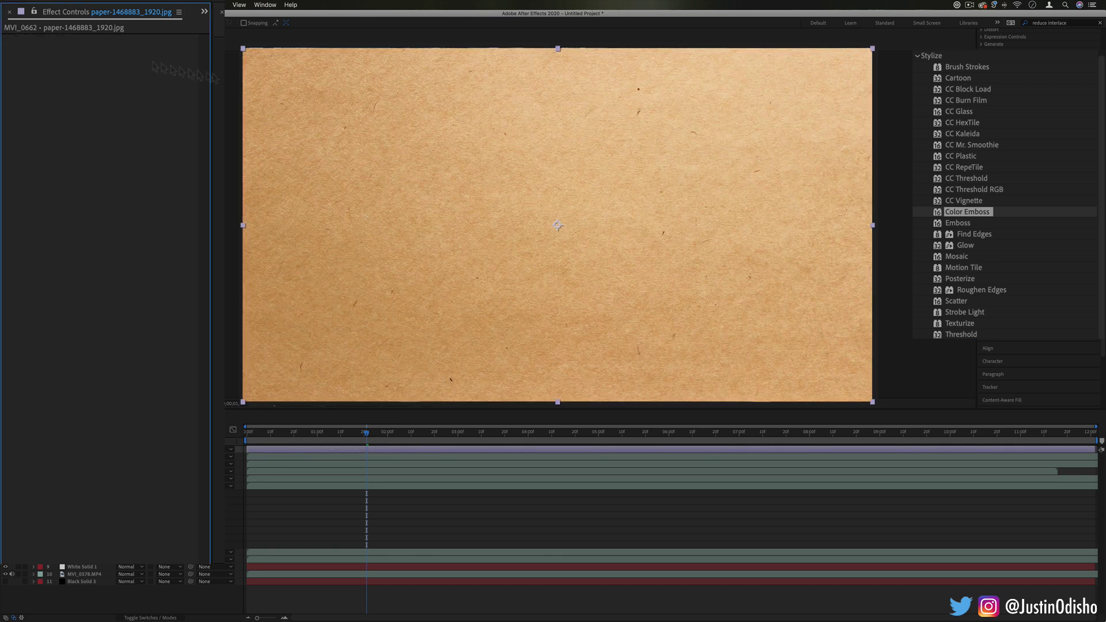
# Hide the paper image and apply Find Edges to MVI_0411.MP4 with Invert on, adjusting Blend With Original.
pyautogui.click(960, 224)
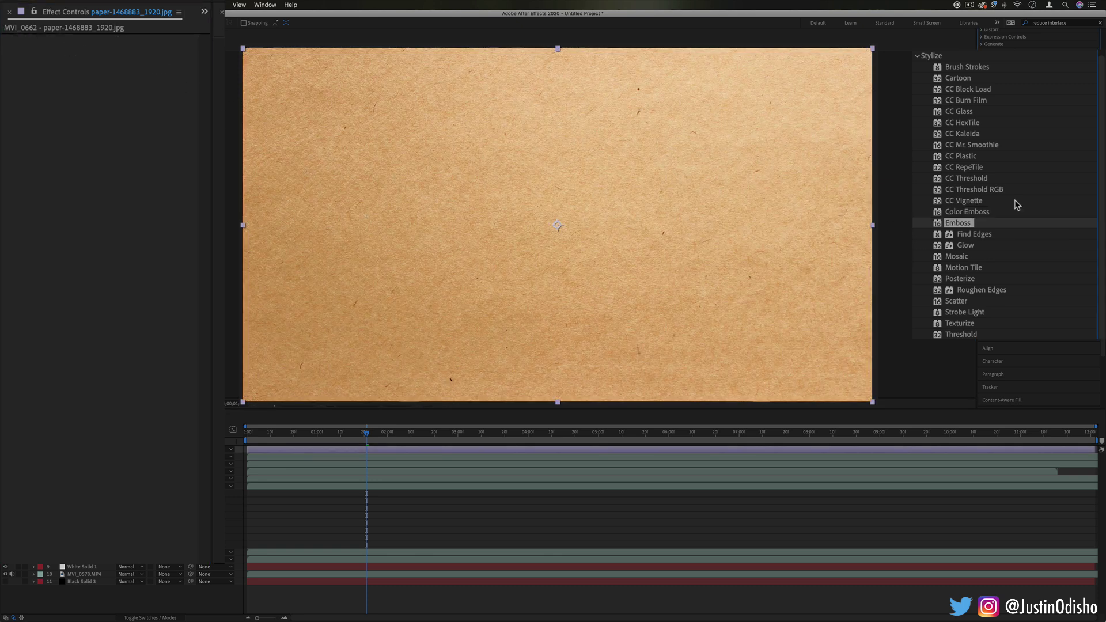
pyautogui.click(6, 449)
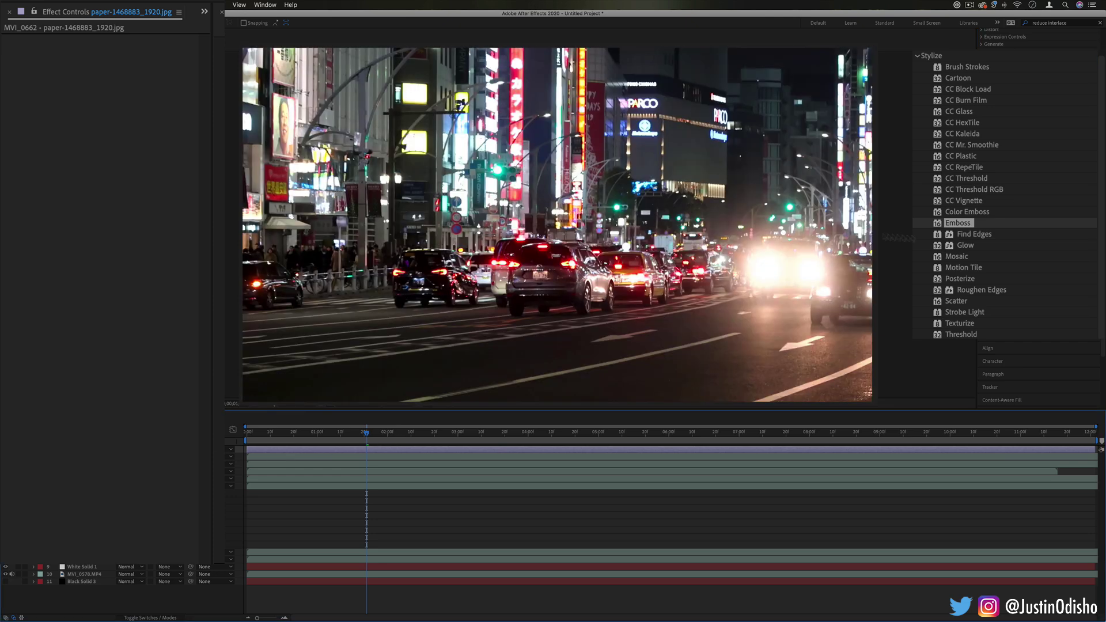
pyautogui.moveTo(974, 235); pyautogui.dragTo(622, 198)
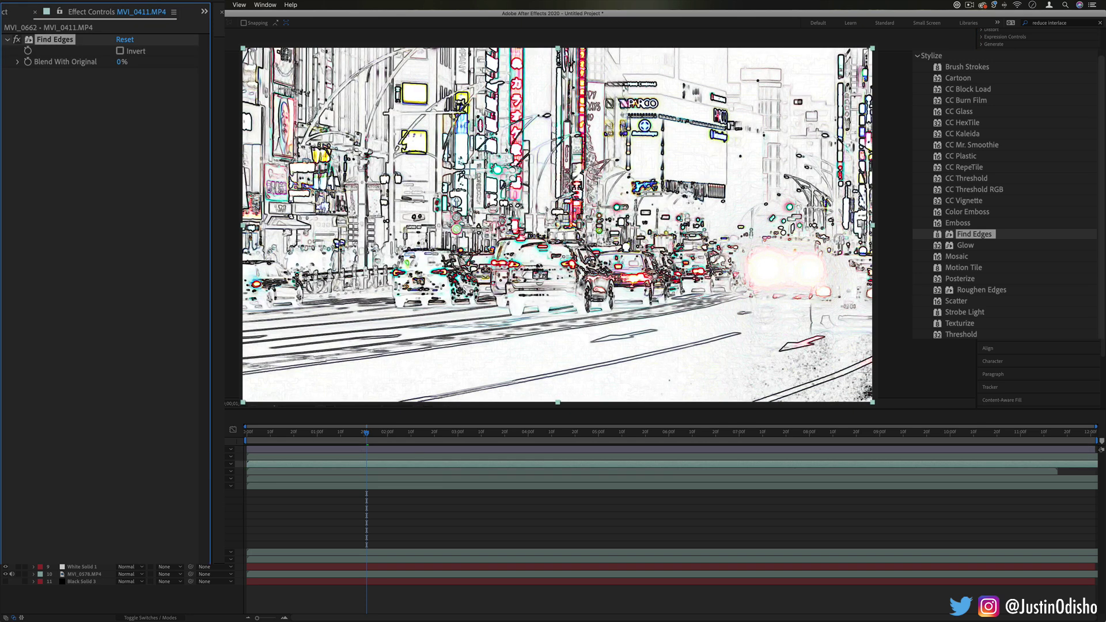
pyautogui.click(120, 51)
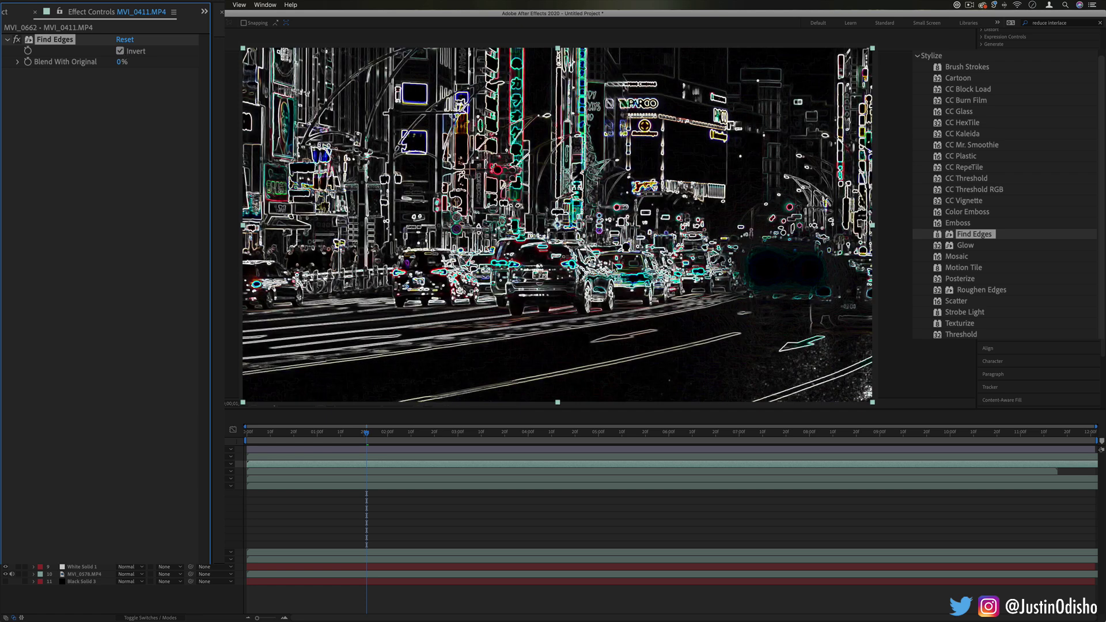
pyautogui.click(121, 51)
pyautogui.click(121, 51)
pyautogui.moveTo(119, 66)
pyautogui.mouseDown()
pyautogui.moveTo(167, 67)
pyautogui.moveTo(100, 66)
pyautogui.mouseUp()
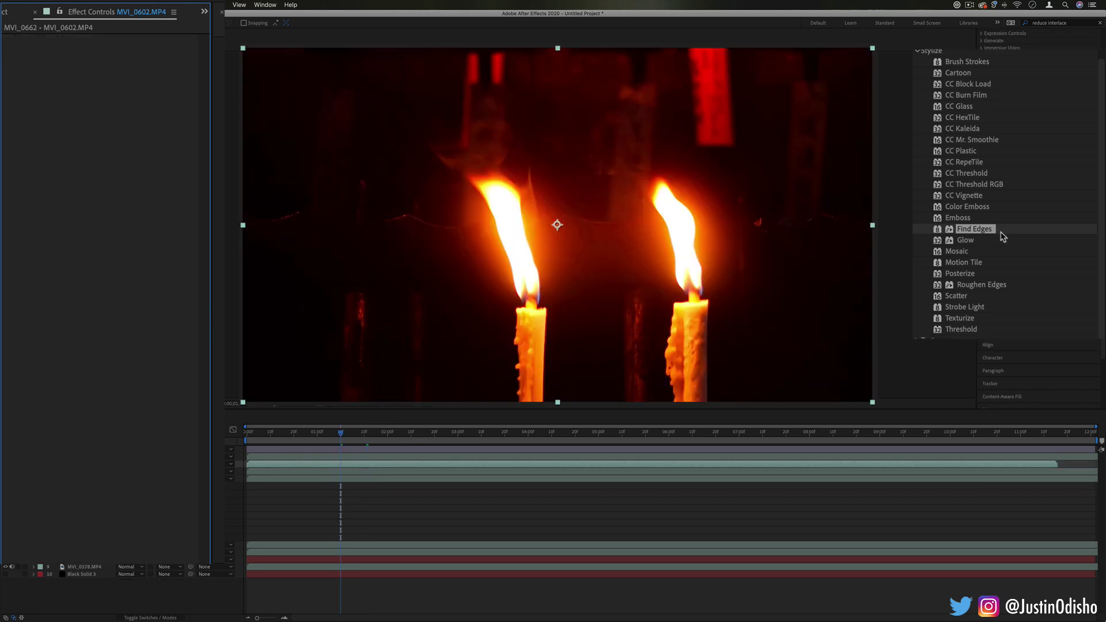
# Try Find Edges on the candle clip MVI_0602.MP4 with Invert switched on and off.
pyautogui.moveTo(986, 230); pyautogui.dragTo(599, 244)
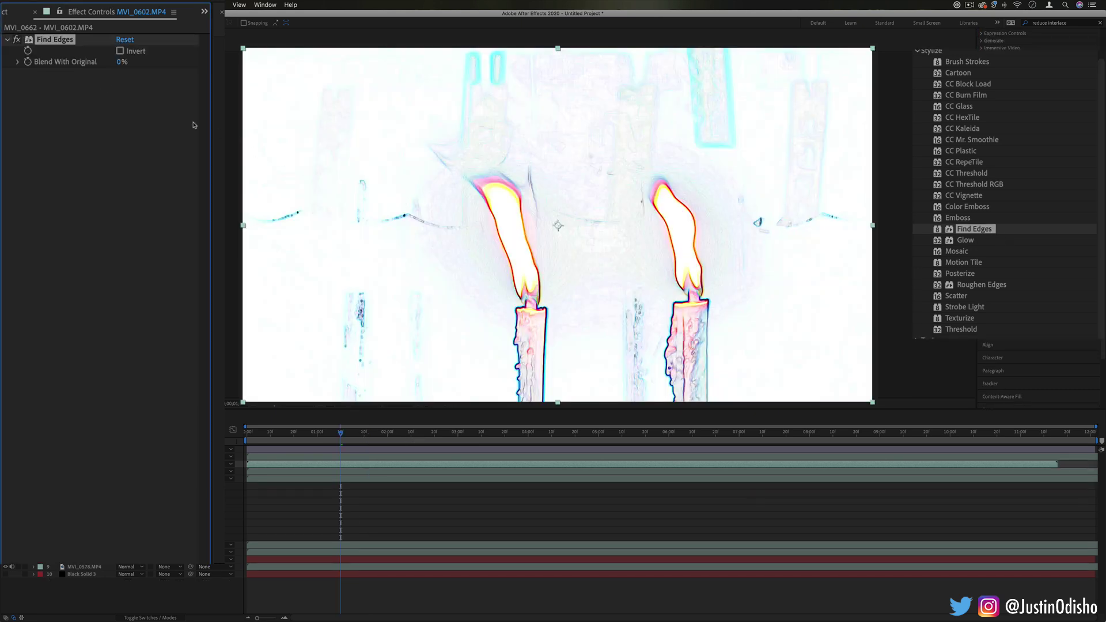
pyautogui.click(126, 54)
pyautogui.click(126, 53)
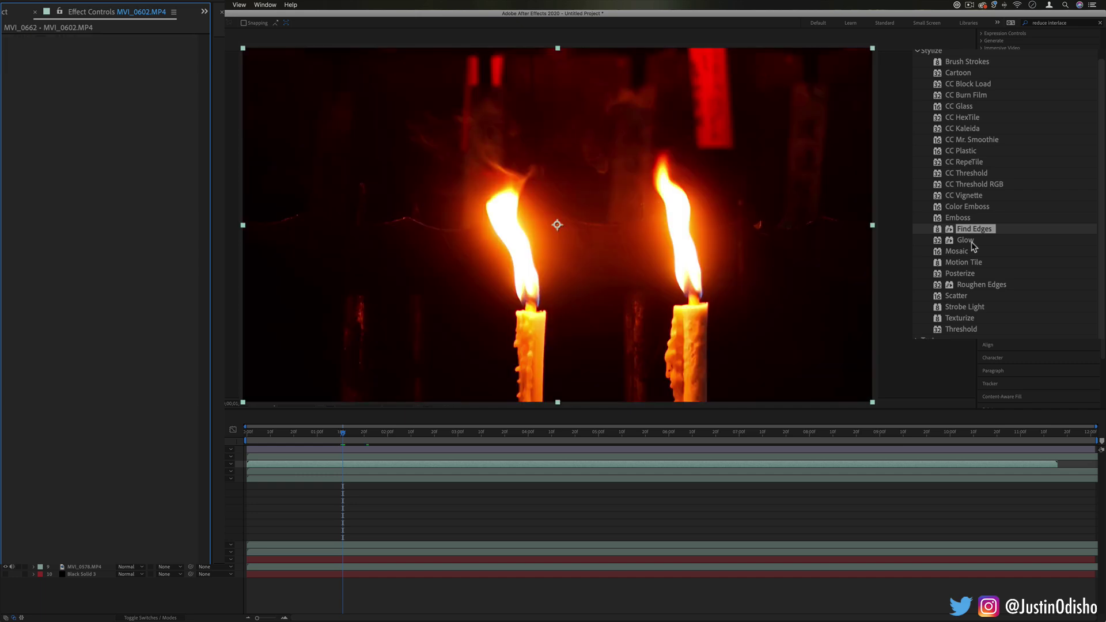
# Apply Glow to MVI_0602.MP4 with Glow Threshold 63.9%, Glow Radius 64 and Glow Intensity 1.4.
pyautogui.moveTo(972, 241); pyautogui.dragTo(559, 232)
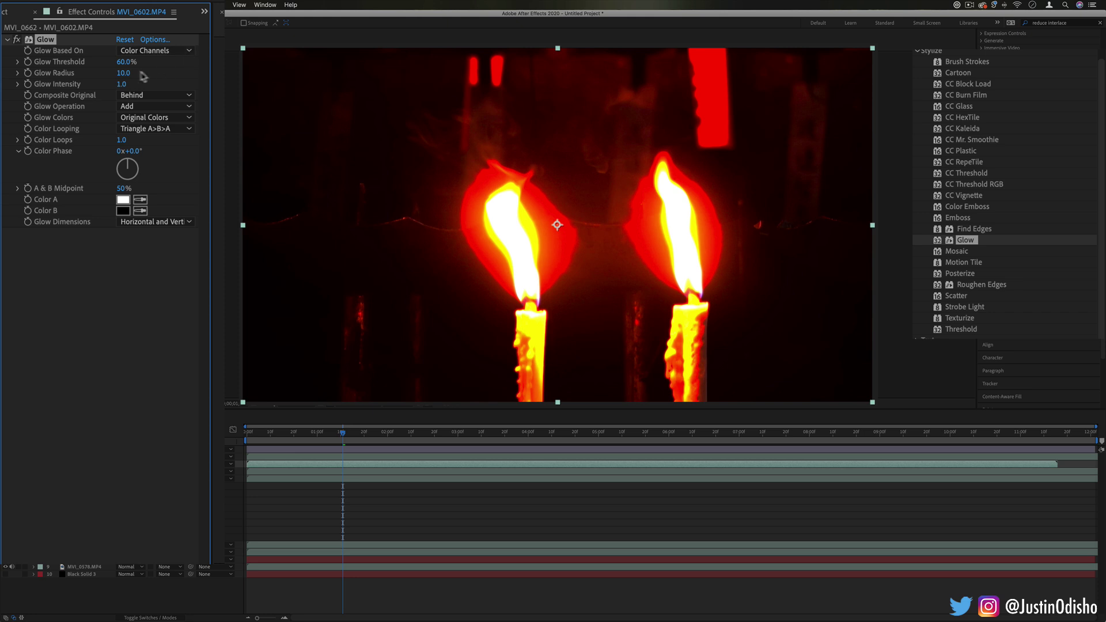
pyautogui.moveTo(123, 61); pyautogui.dragTo(211, 83)
pyautogui.moveTo(121, 85); pyautogui.dragTo(242, 87)
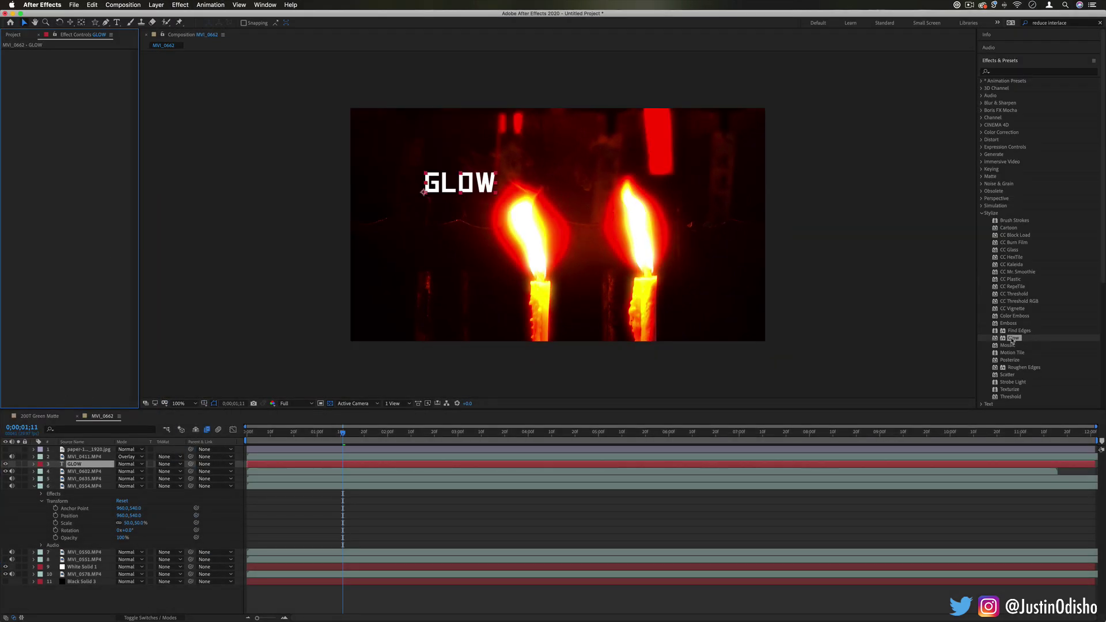
# Apply Glow to the GLOW text layer with a Glow Radius of about 89, and add an Outer Glow layer style.
pyautogui.moveTo(1013, 338); pyautogui.dragTo(429, 184)
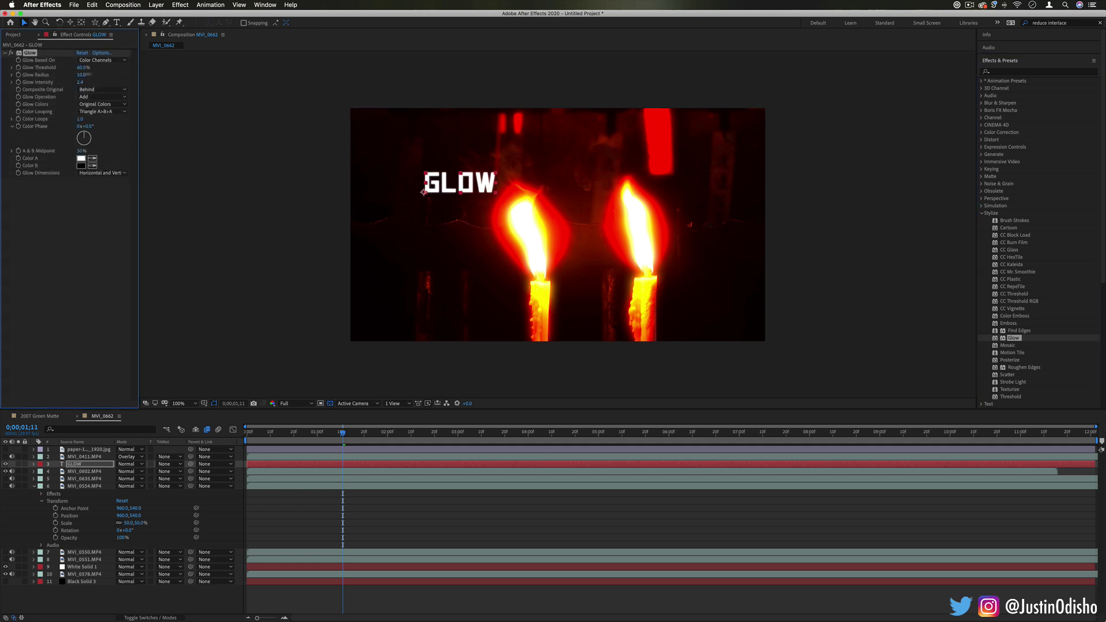
pyautogui.moveTo(101, 75)
pyautogui.mouseDown()
pyautogui.moveTo(118, 78)
pyautogui.moveTo(79, 70)
pyautogui.mouseUp()
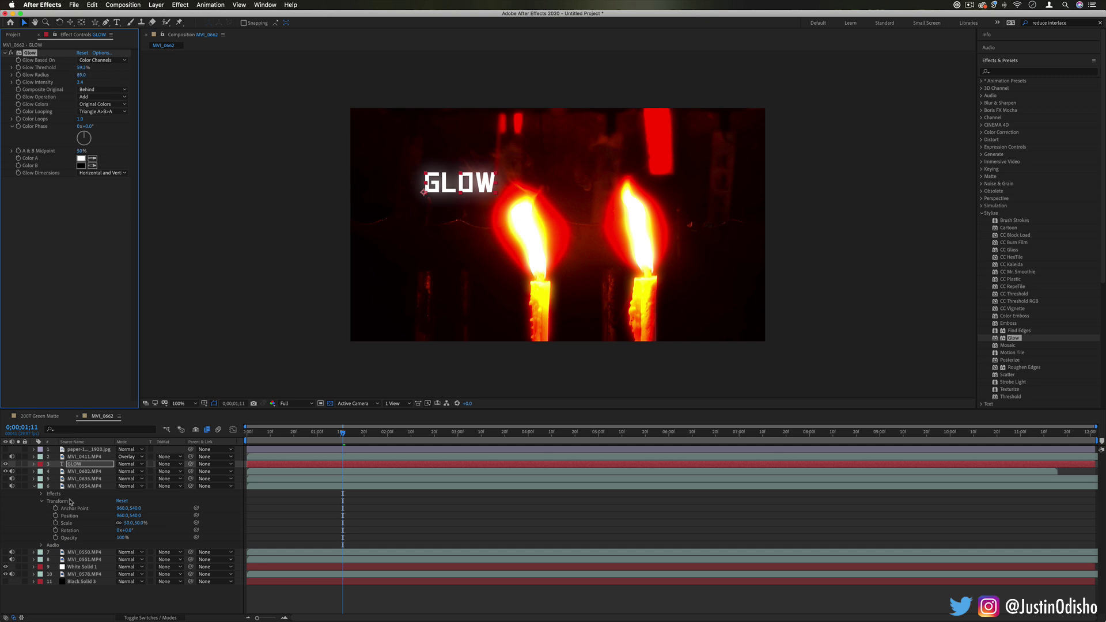
pyautogui.rightClick(77, 464)
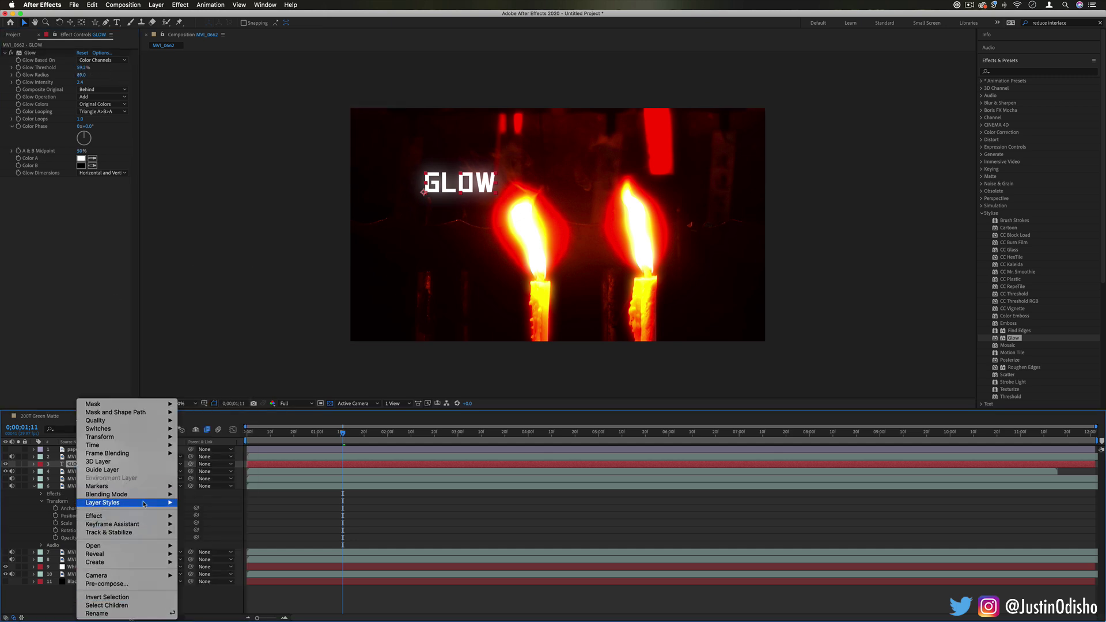
pyautogui.moveTo(145, 503)
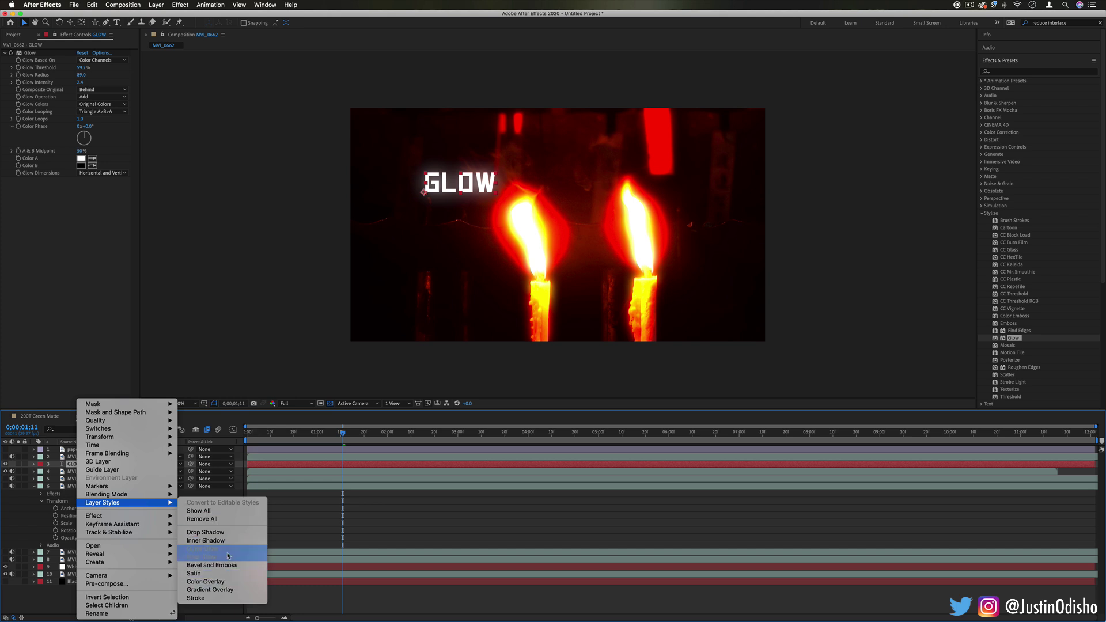
pyautogui.click(202, 549)
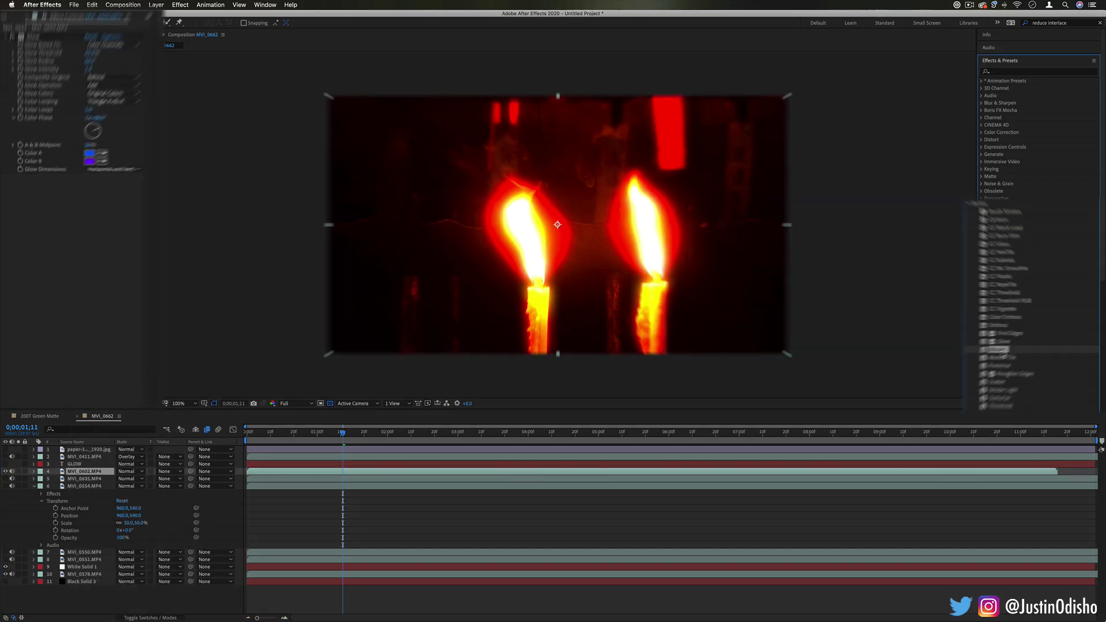
# Apply Mosaic to MVI_0602.MP4 with 63 horizontal blocks and 123 vertical blocks.
pyautogui.moveTo(1008, 345); pyautogui.dragTo(670, 247)
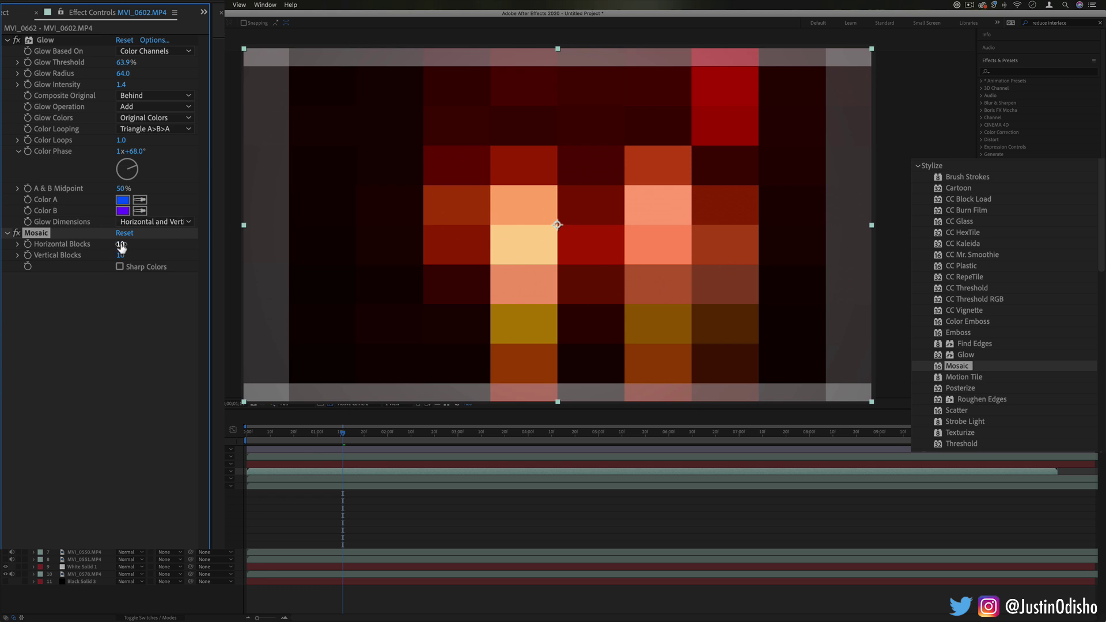
pyautogui.moveTo(121, 247); pyautogui.dragTo(199, 261)
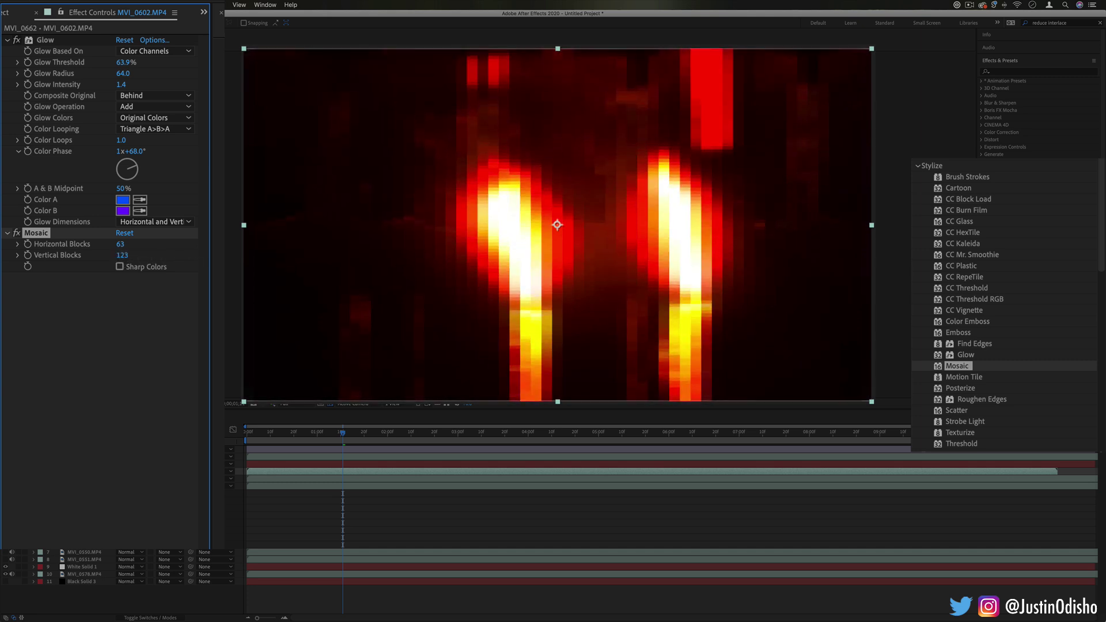
# Set Mosaic on MVI_0602.MP4 to 36 horizontal and 10 vertical blocks, blend the clip in Add mode and preview it over the street footage.
pyautogui.moveTo(361, 432)
pyautogui.mouseDown()
pyautogui.moveTo(409, 434)
pyautogui.moveTo(382, 434)
pyautogui.mouseUp()
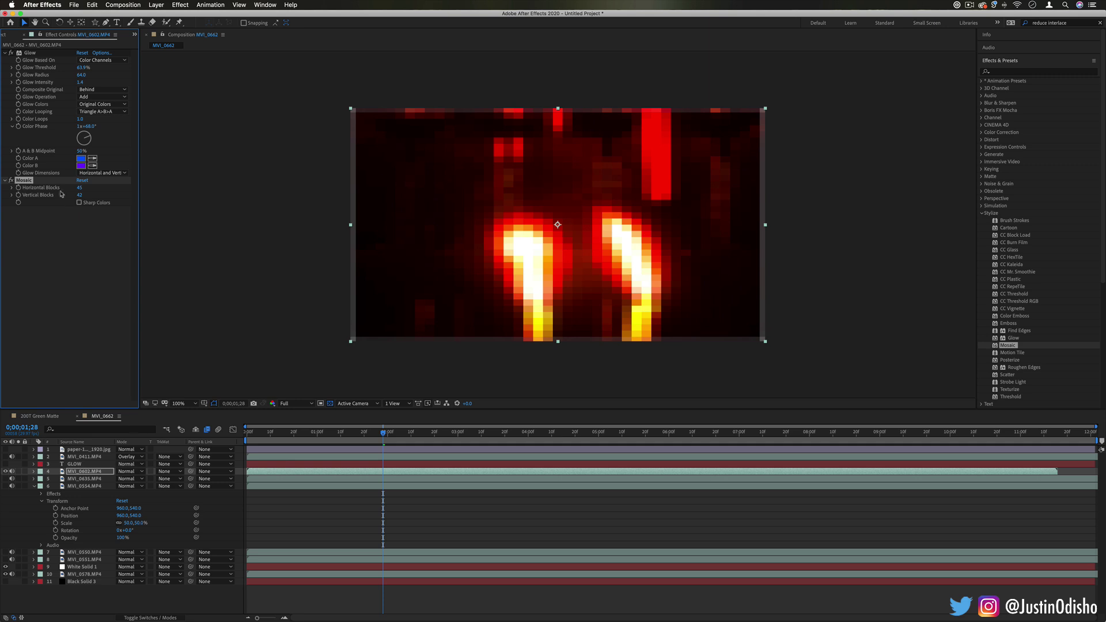
pyautogui.rightClick(30, 182)
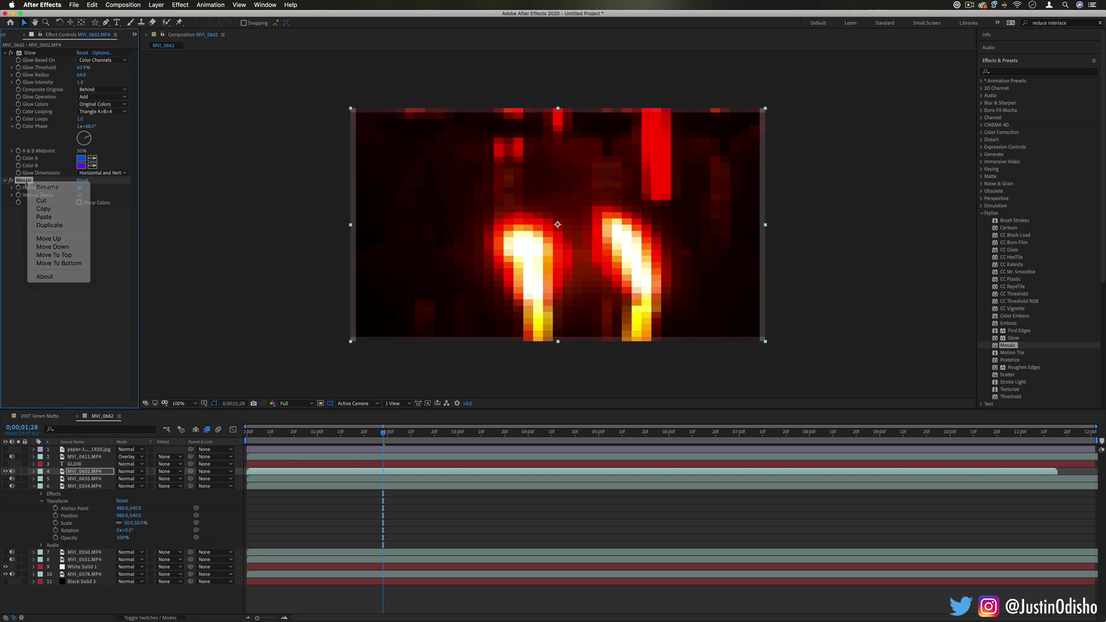
pyautogui.click(133, 471)
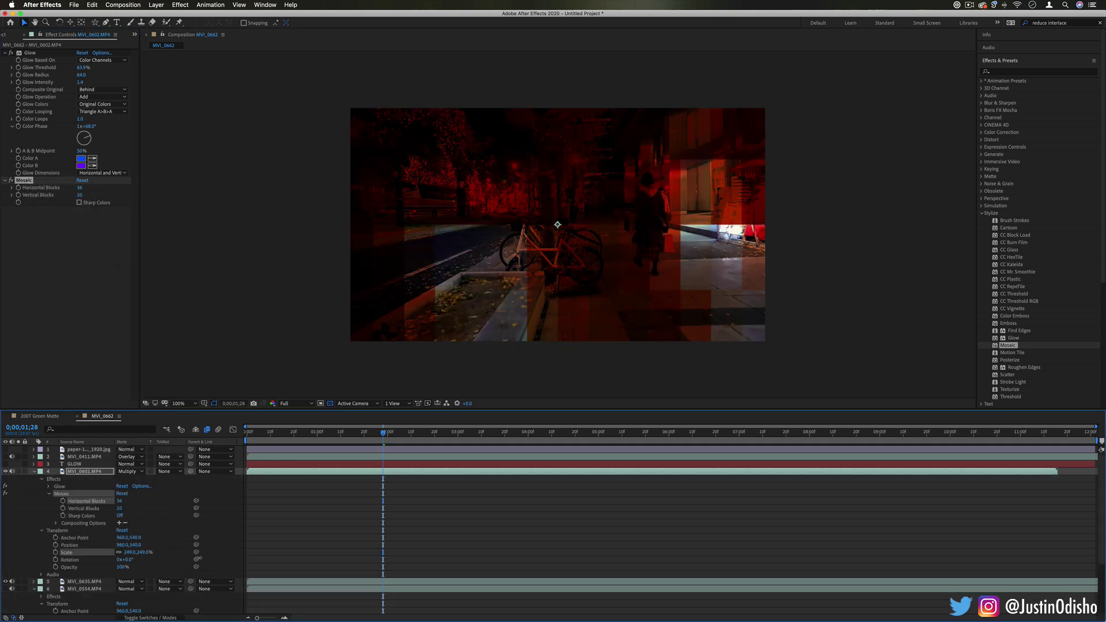
pyautogui.moveTo(198, 558); pyautogui.dragTo(198, 559)
pyautogui.click(34, 471)
pyautogui.click(129, 471)
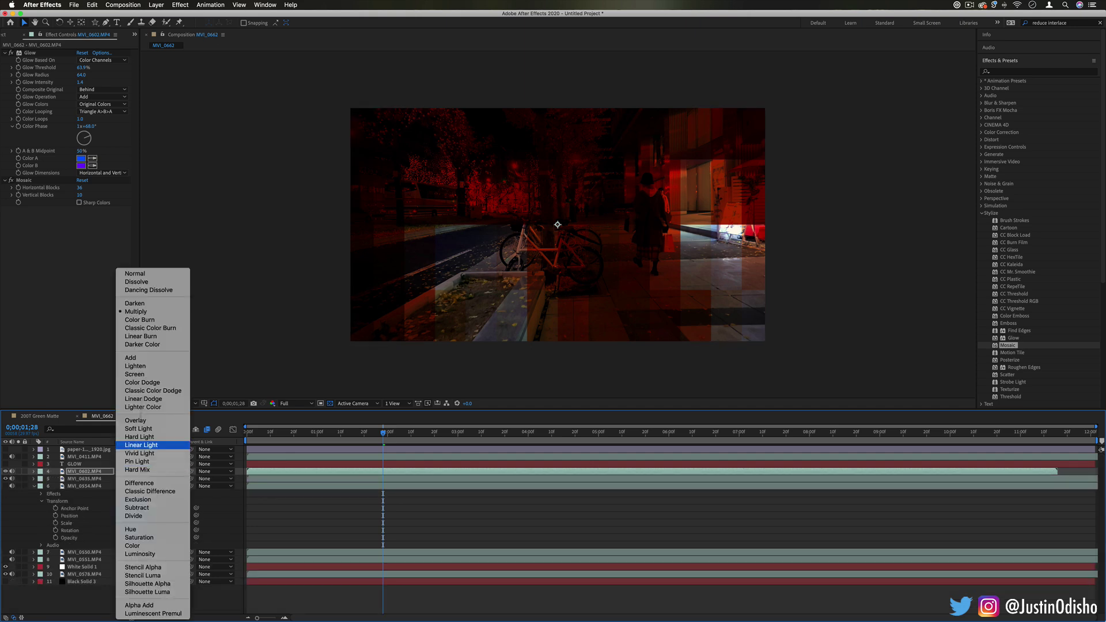
pyautogui.click(130, 358)
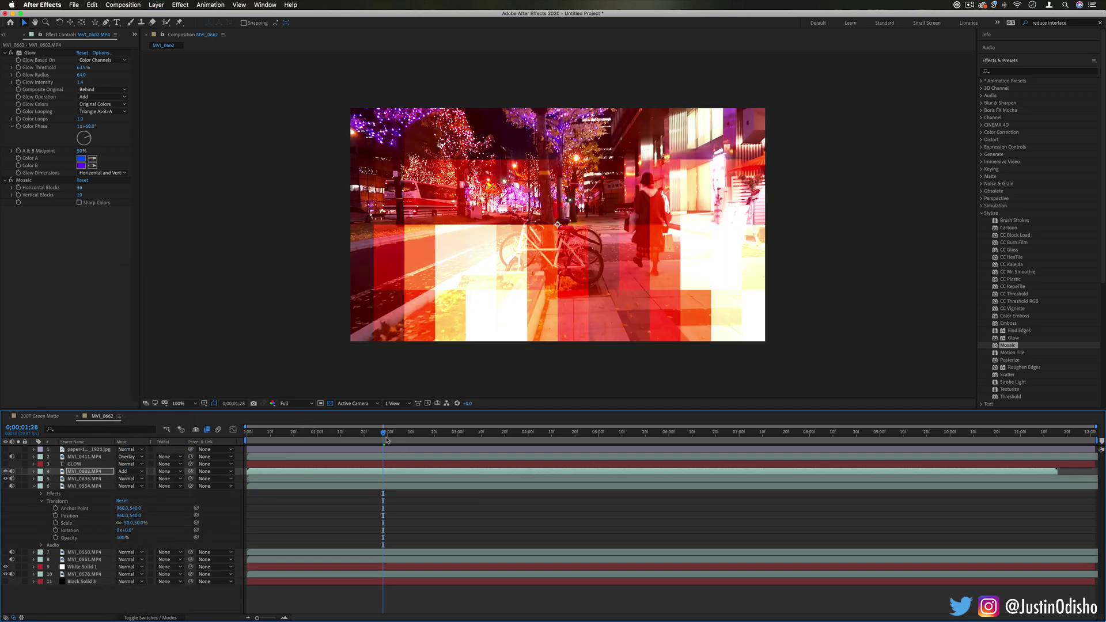
pyautogui.press('space')
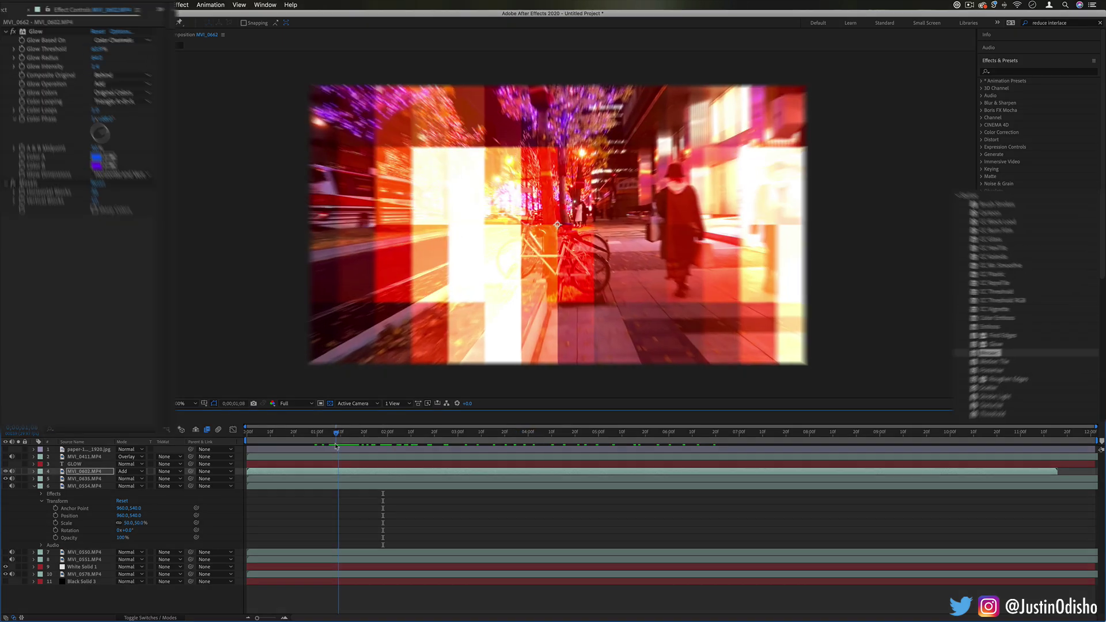
pyautogui.moveTo(337, 447); pyautogui.dragTo(521, 447)
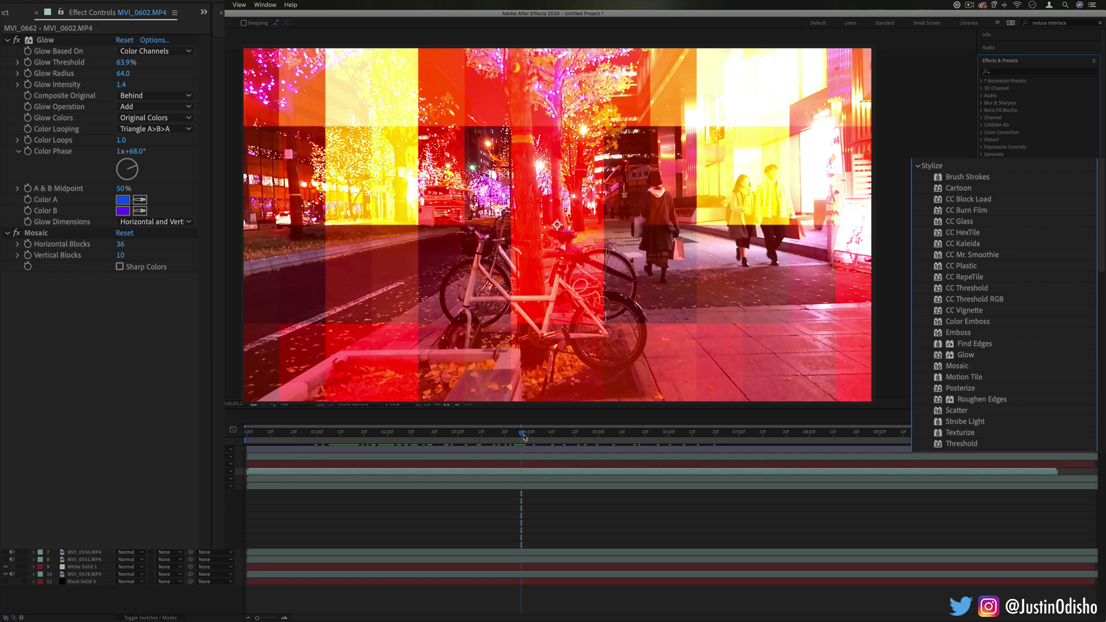
pyautogui.moveTo(525, 436)
pyautogui.mouseDown()
pyautogui.moveTo(628, 440)
pyautogui.moveTo(425, 440)
pyautogui.moveTo(716, 442)
pyautogui.moveTo(402, 443)
pyautogui.mouseUp()
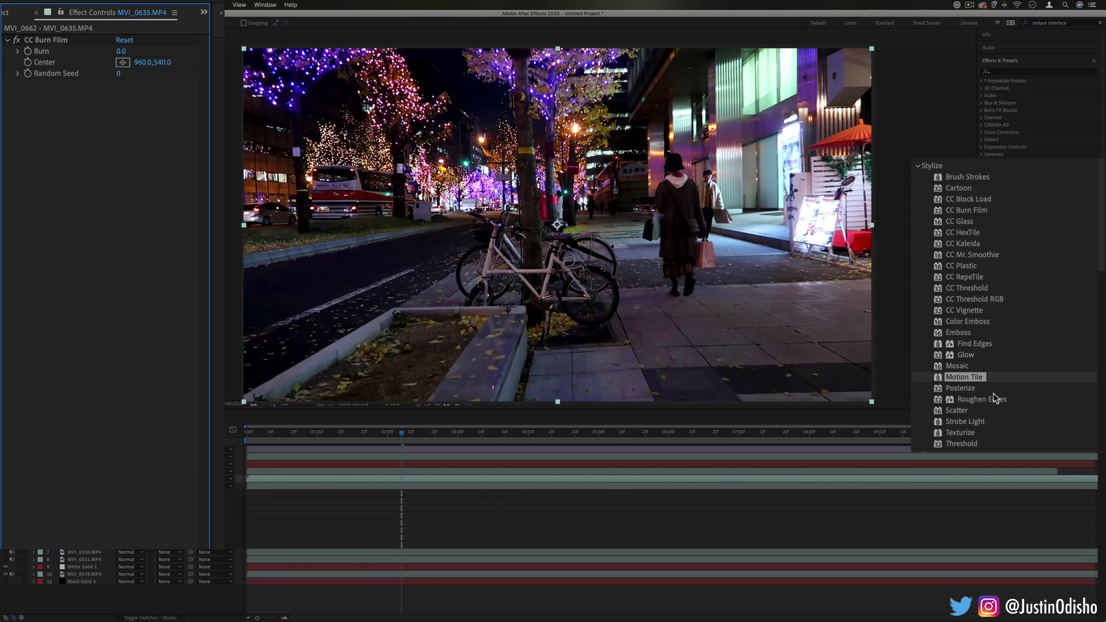
# Apply Motion Tile to MVI_0635.MP4 with Tile Width 64, Tile Height 67, Output Width 340, Mirror Edges on and a Phase of 2x+126°.
pyautogui.doubleClick(973, 378)
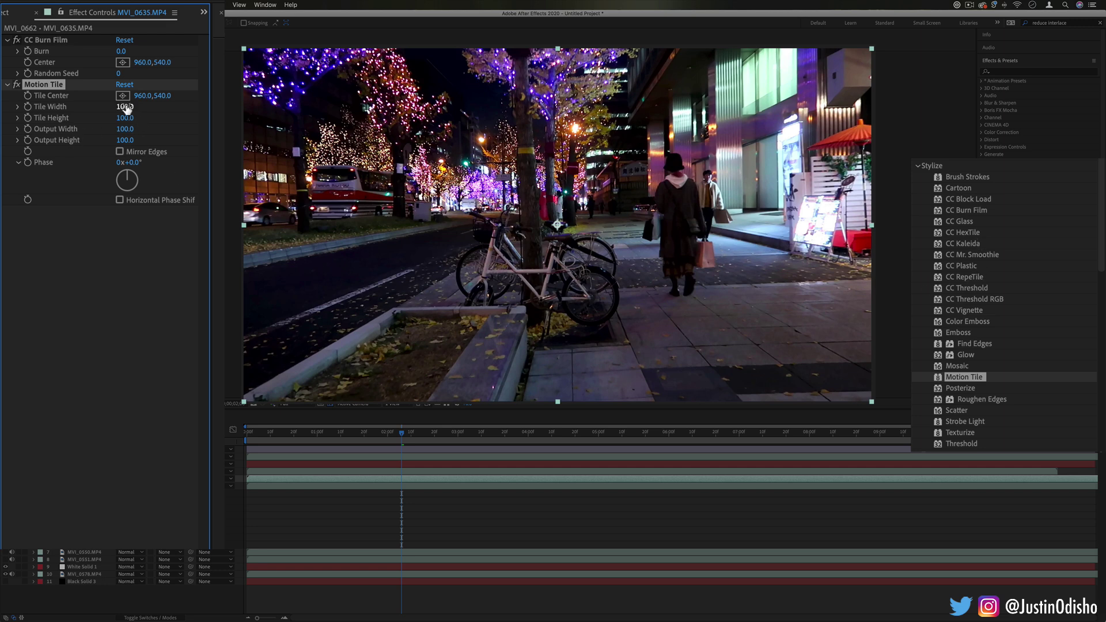
pyautogui.moveTo(127, 108); pyautogui.dragTo(210, 130)
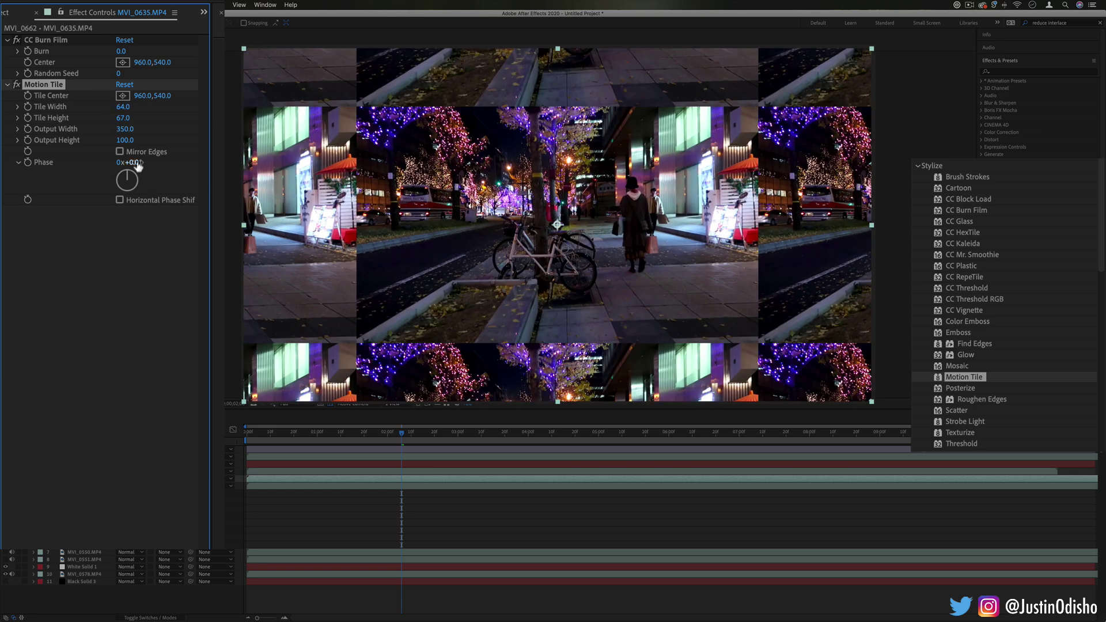
pyautogui.click(120, 151)
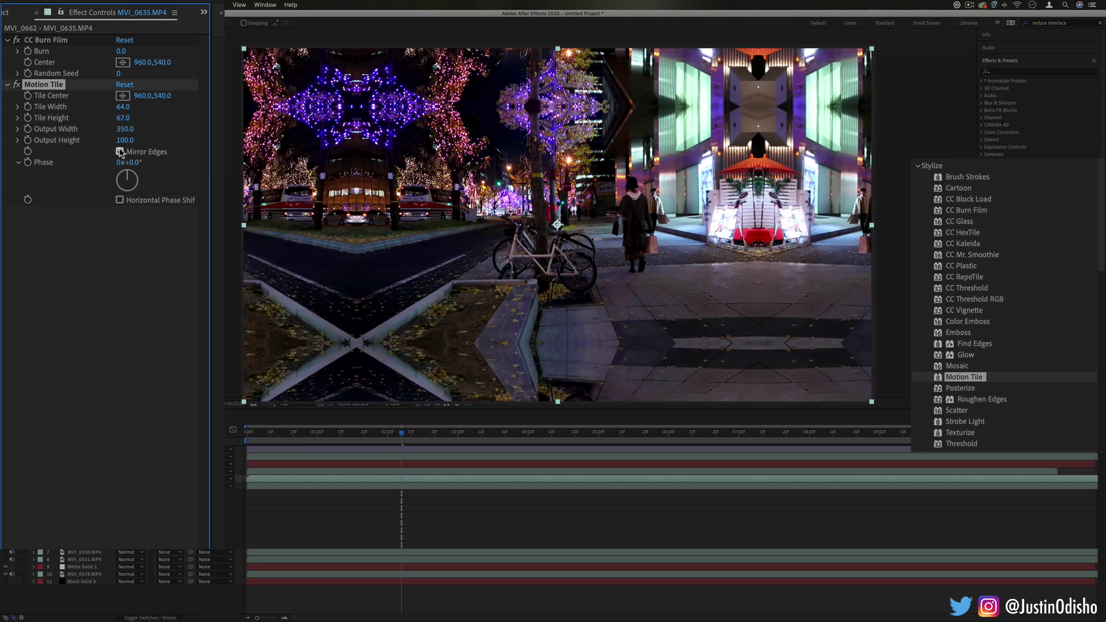
pyautogui.moveTo(127, 175)
pyautogui.mouseDown()
pyautogui.moveTo(141, 193)
pyautogui.moveTo(81, 173)
pyautogui.moveTo(137, 207)
pyautogui.moveTo(142, 177)
pyautogui.mouseUp()
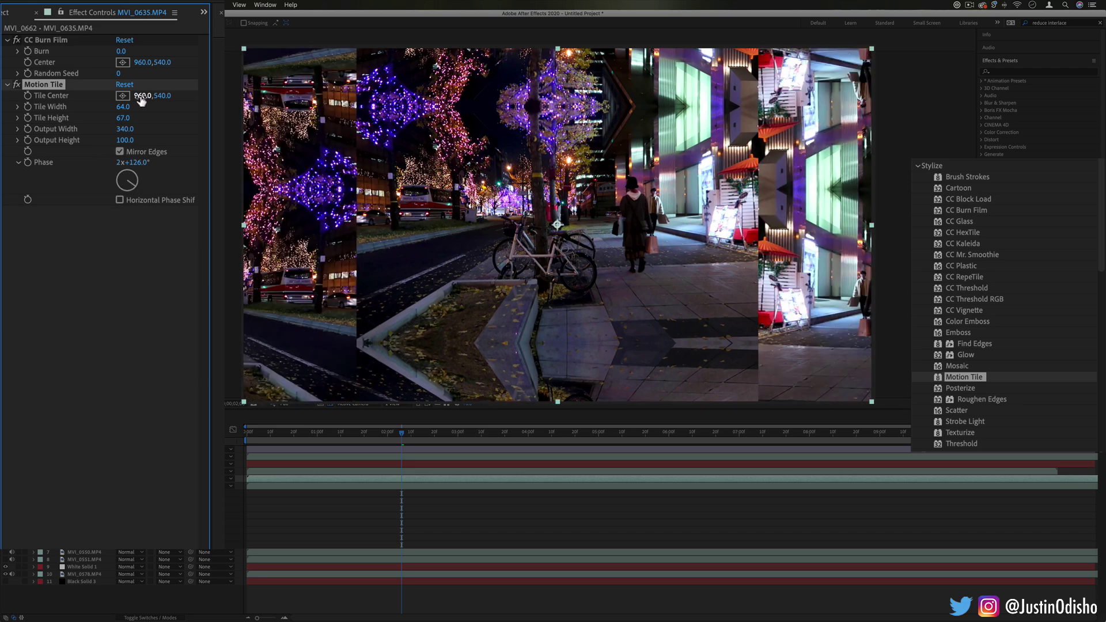
# Reset Motion Tile and move the Tile Center vertically to about 1952, trying it with Mirror Edges.
pyautogui.click(124, 85)
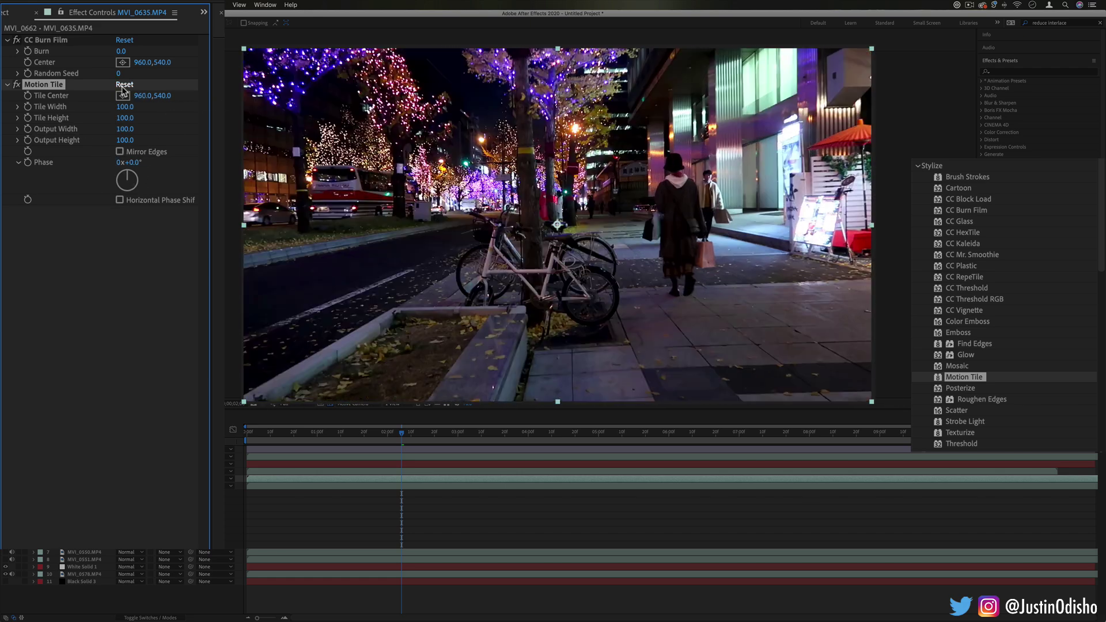
pyautogui.moveTo(163, 96); pyautogui.dragTo(225, 109)
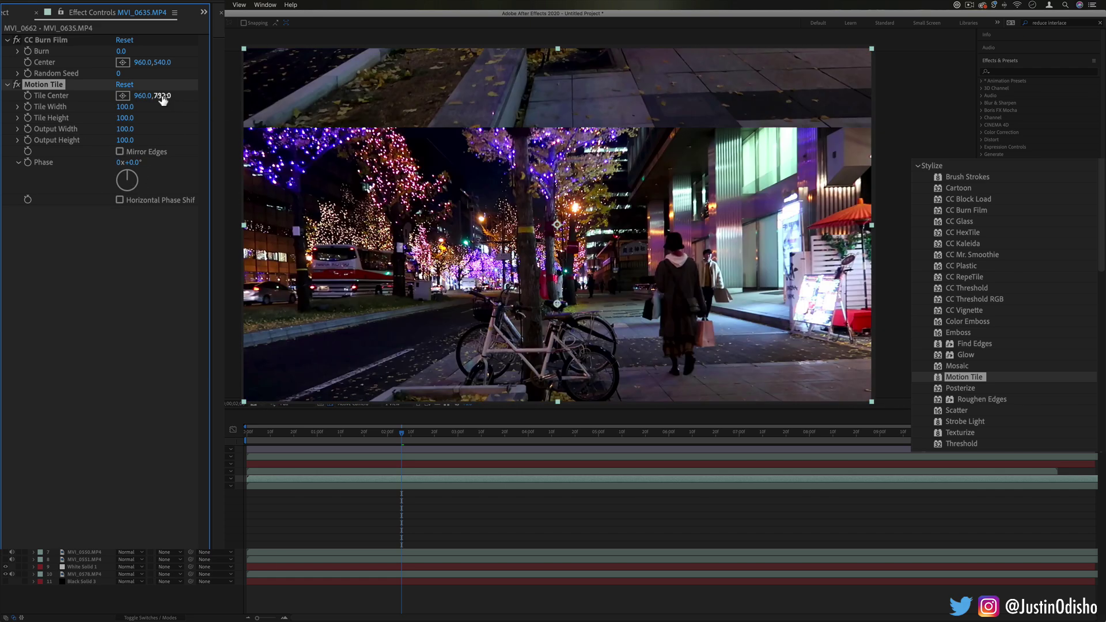
pyautogui.click(177, 97)
pyautogui.moveTo(163, 96); pyautogui.dragTo(178, 237)
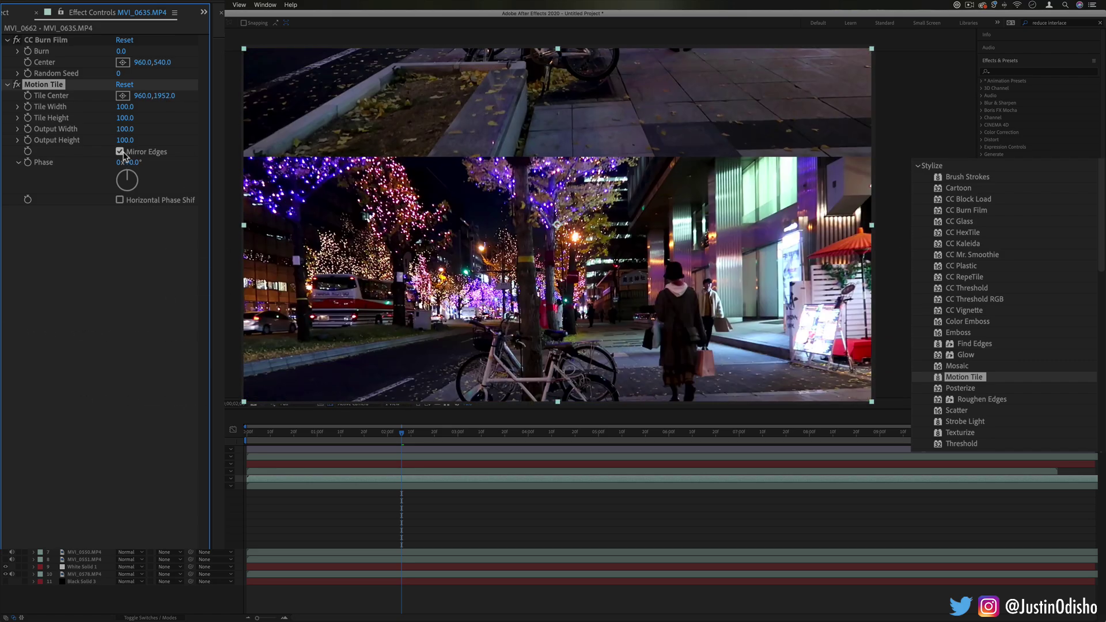
pyautogui.moveTo(209, 101); pyautogui.dragTo(229, 141)
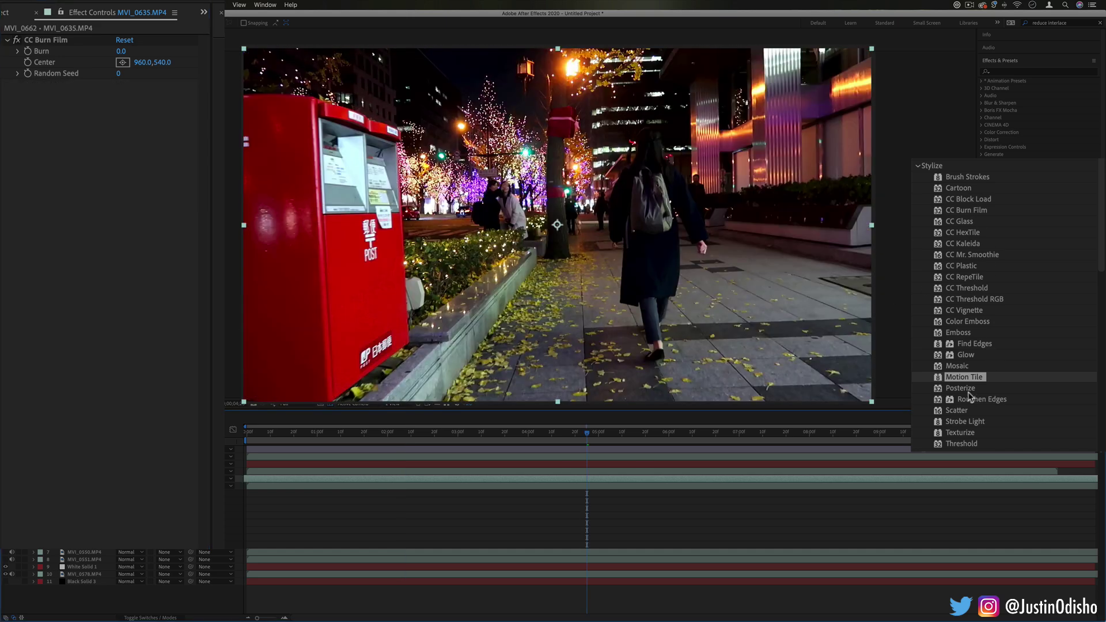
# Apply Posterize to the street clip MVI_0635.MP4 with a Level of 3.
pyautogui.moveTo(961, 388); pyautogui.dragTo(675, 273)
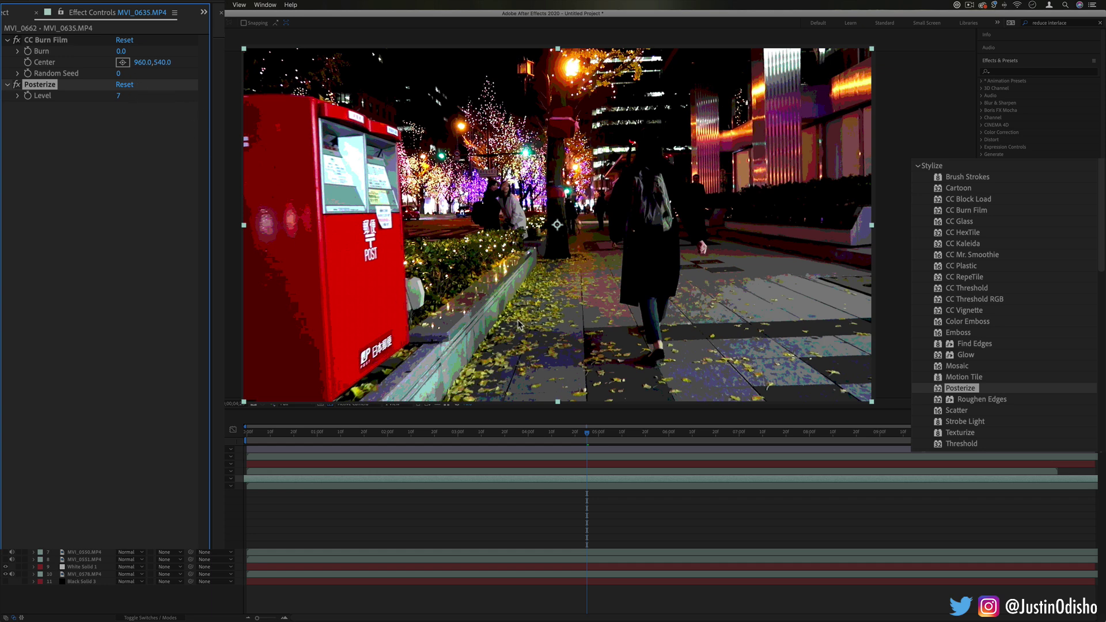
pyautogui.moveTo(118, 96)
pyautogui.mouseDown()
pyautogui.moveTo(86, 99)
pyautogui.moveTo(116, 98)
pyautogui.mouseUp()
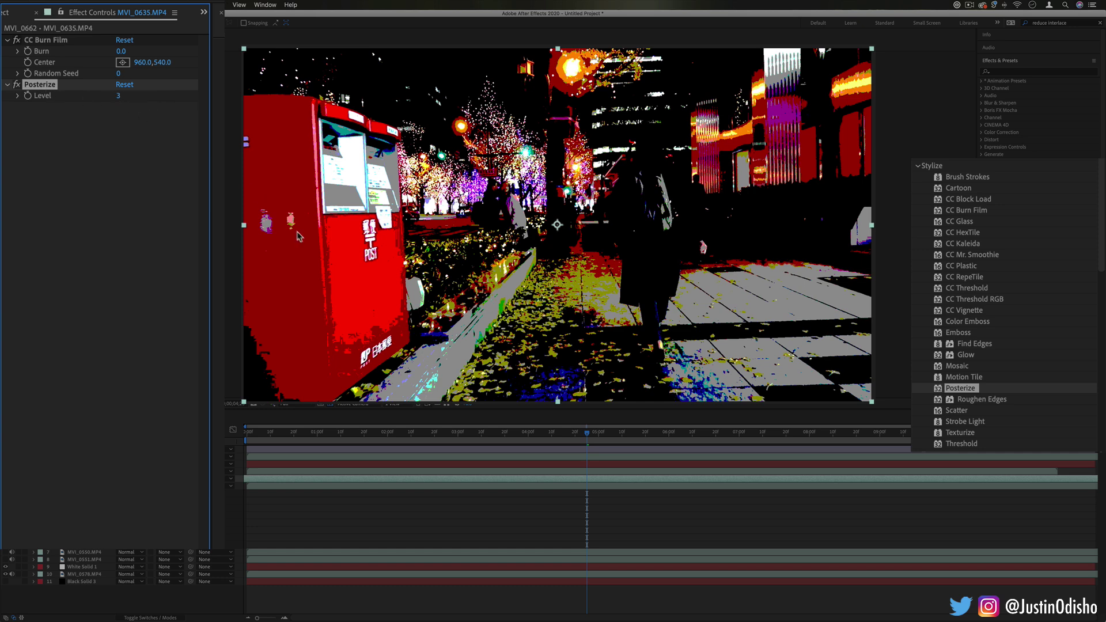
# Open the Lumetri Scopes and show the Vectorscope HLS, Histogram and Parade (RGB) alongside the waveform.
pyautogui.click(264, 5)
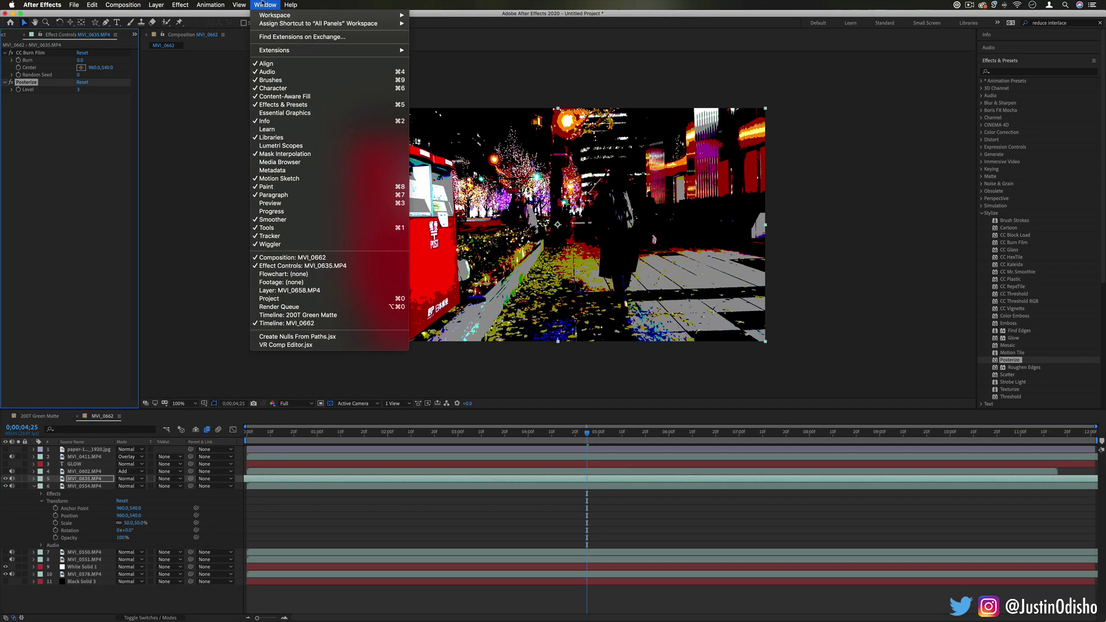
pyautogui.click(282, 146)
pyautogui.rightClick(230, 51)
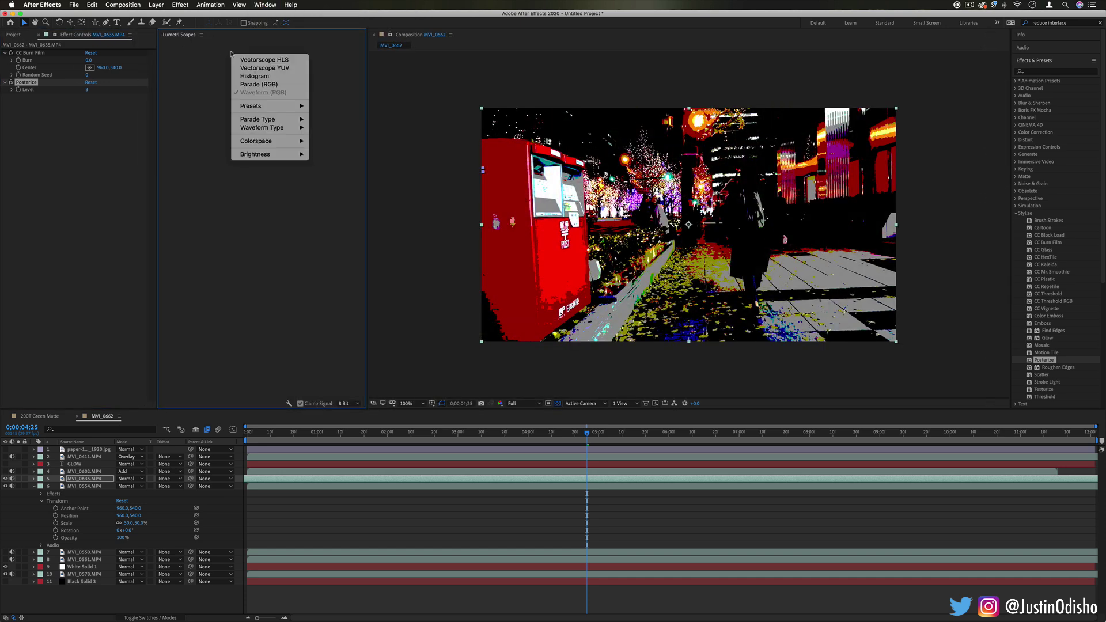
pyautogui.click(242, 60)
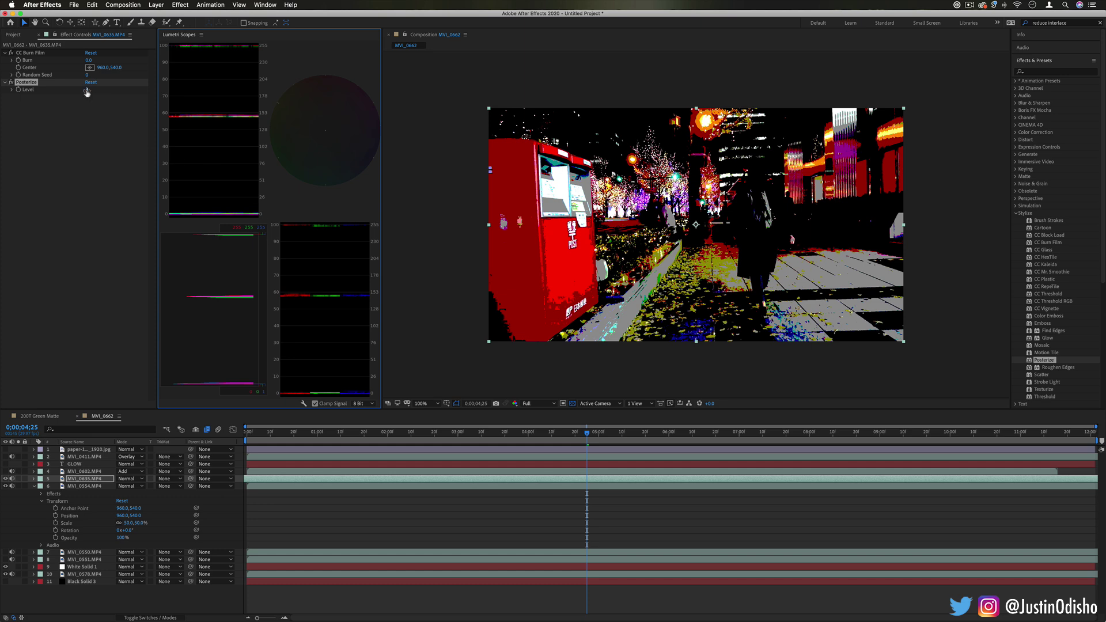
# Lower the Posterize Level to 2 and raise it again, comparing the tone bands in the Lumetri Scopes at different frames.
pyautogui.moveTo(87, 92); pyautogui.dragTo(80, 91)
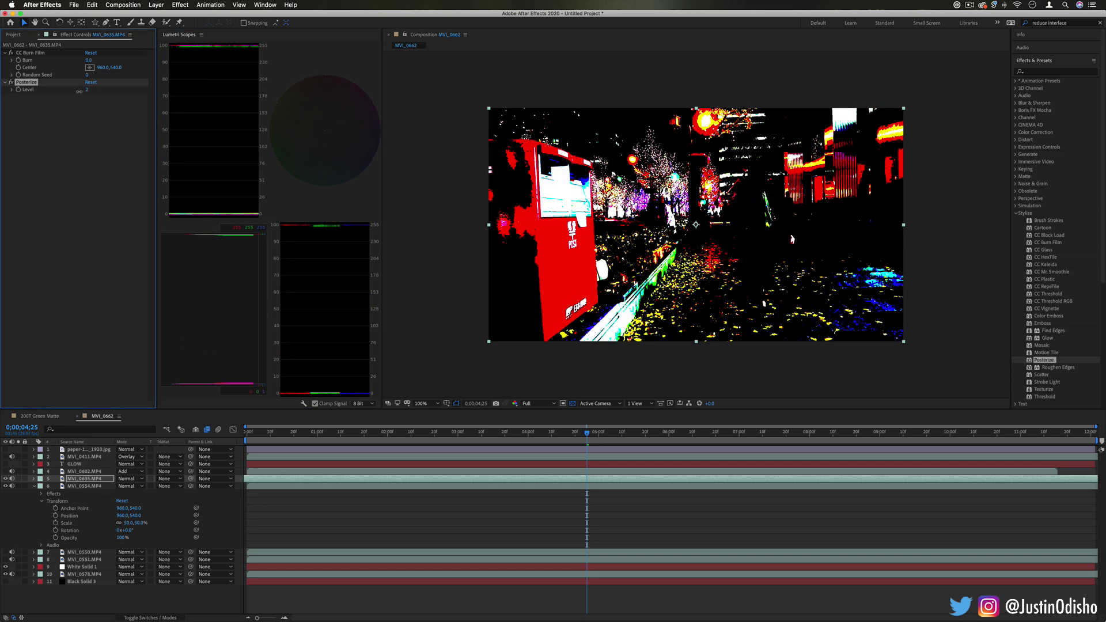
pyautogui.click(89, 92)
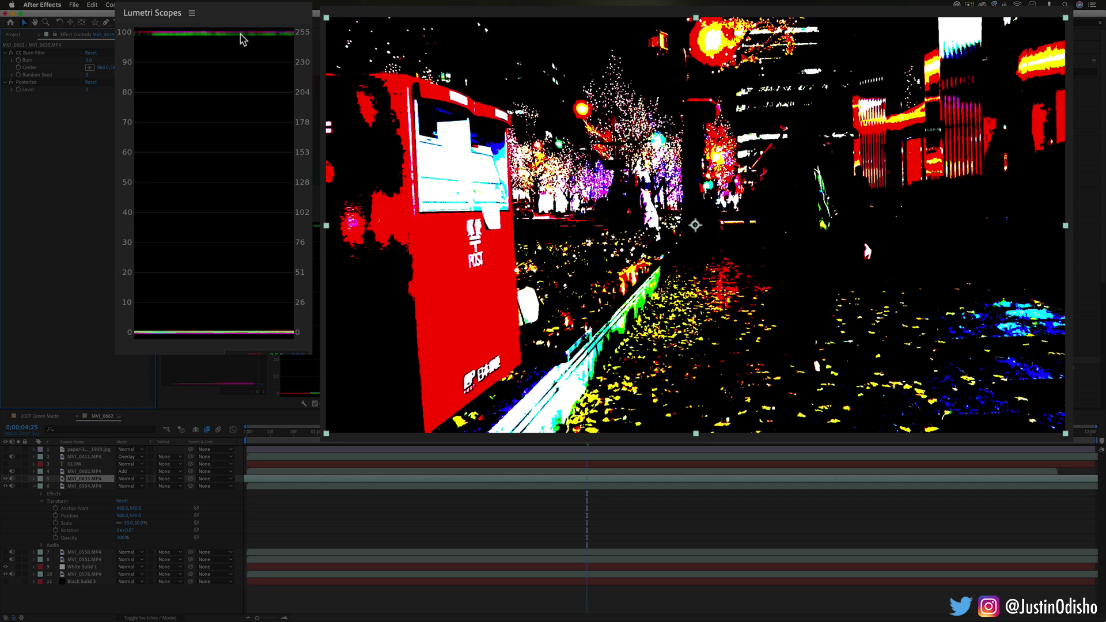
pyautogui.moveTo(90, 90); pyautogui.dragTo(101, 91)
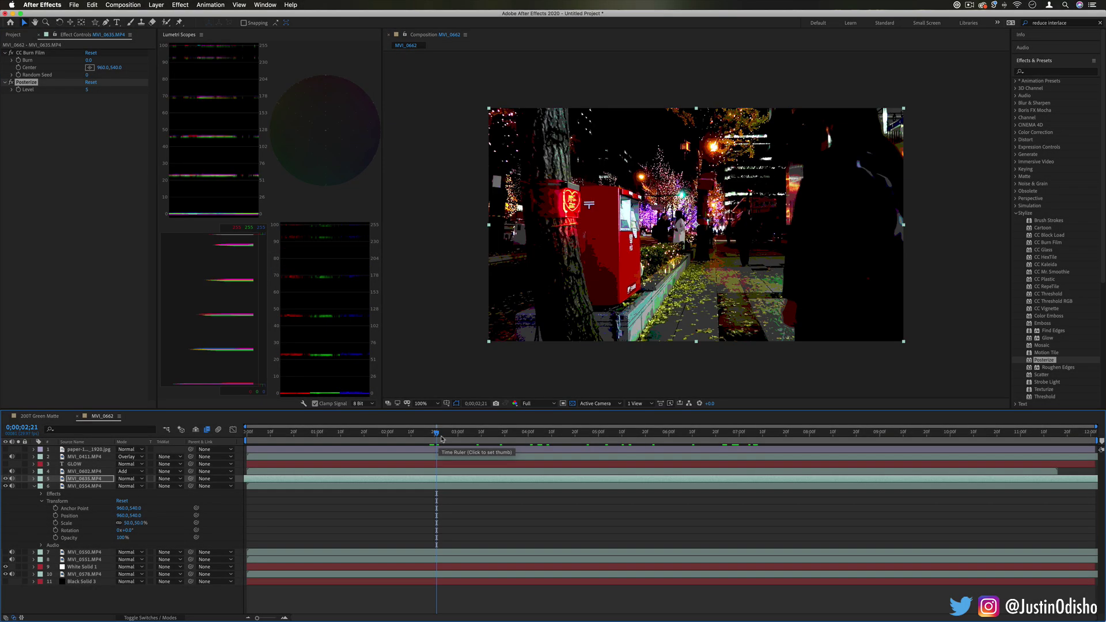
pyautogui.click(451, 438)
pyautogui.click(88, 90)
pyautogui.press('Down')
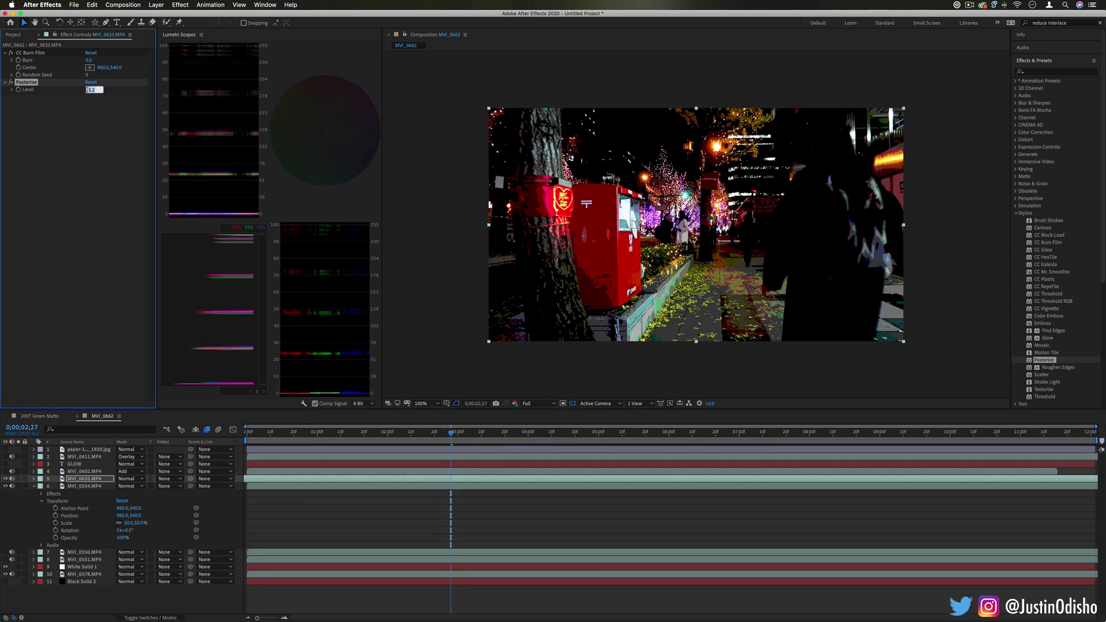
pyautogui.click(610, 362)
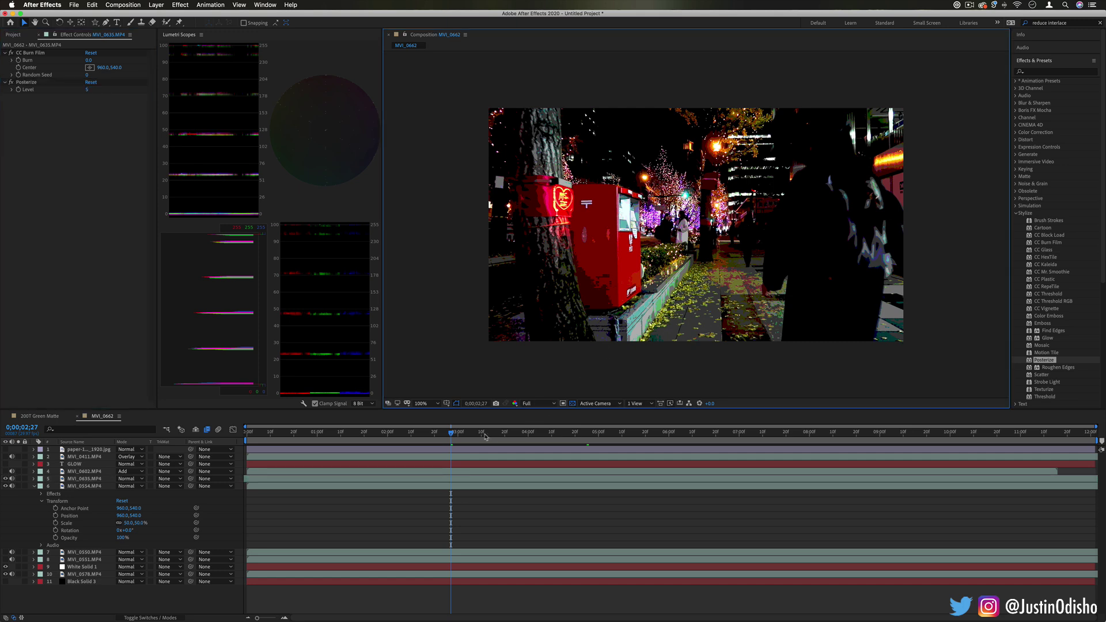
pyautogui.moveTo(462, 436)
pyautogui.mouseDown()
pyautogui.moveTo(491, 436)
pyautogui.moveTo(453, 437)
pyautogui.moveTo(478, 436)
pyautogui.mouseUp()
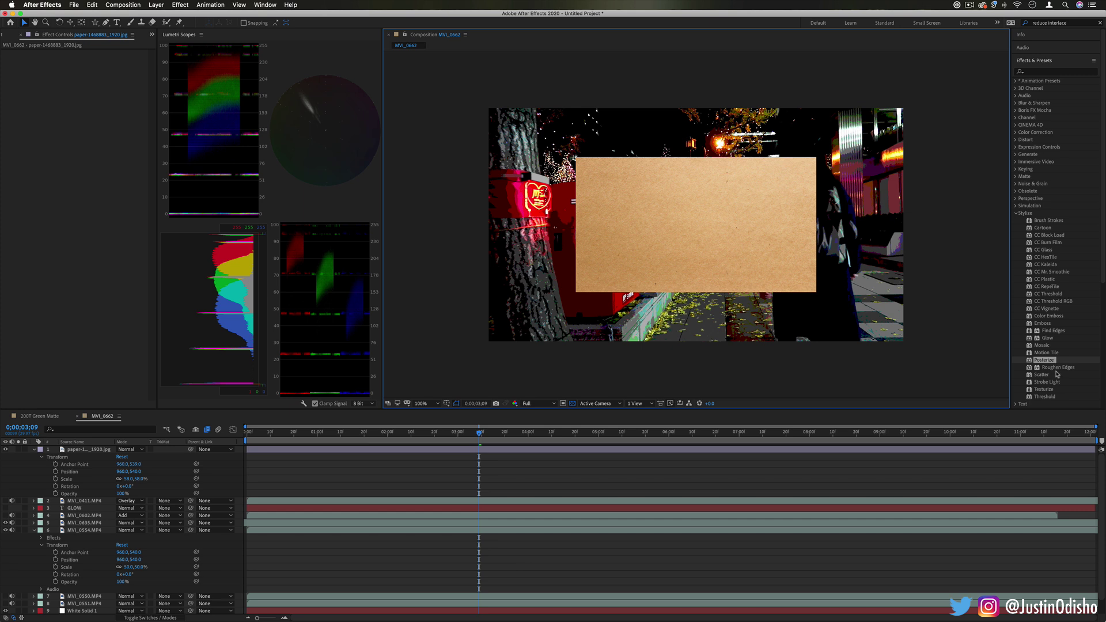
# Apply Roughen Edges to the paper image with Edge Type Rusty, Border 237.4, Edge Sharpness 2.1, Scale 94, Complexity 10 and Evolution 111°.
pyautogui.click(1065, 368)
pyautogui.moveTo(1063, 370); pyautogui.dragTo(696, 225)
pyautogui.moveTo(1050, 369); pyautogui.dragTo(691, 202)
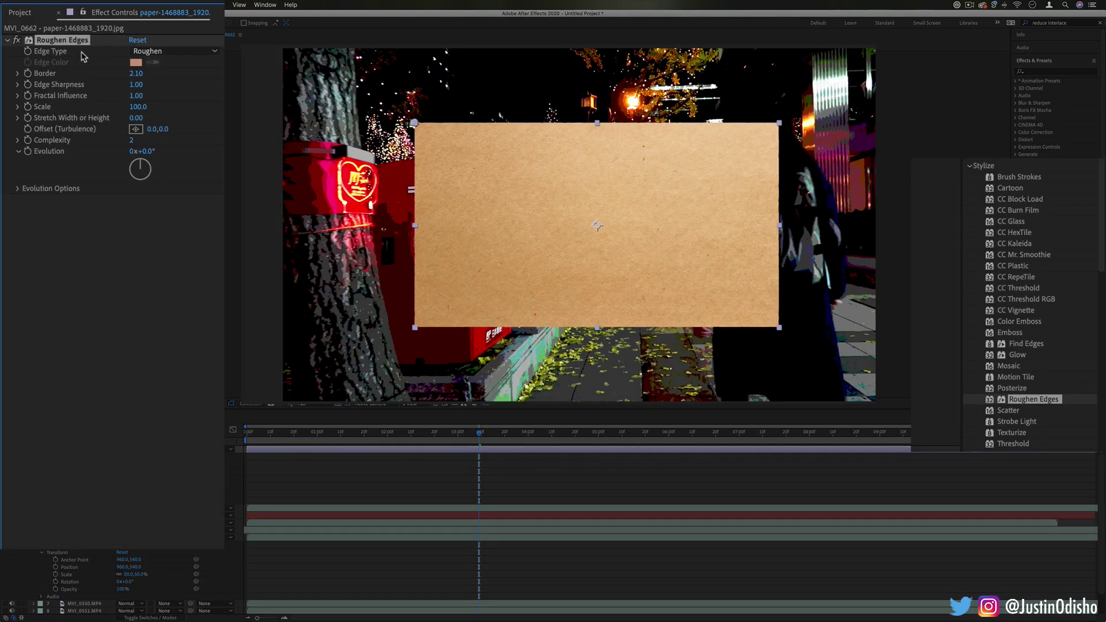
pyautogui.click(193, 51)
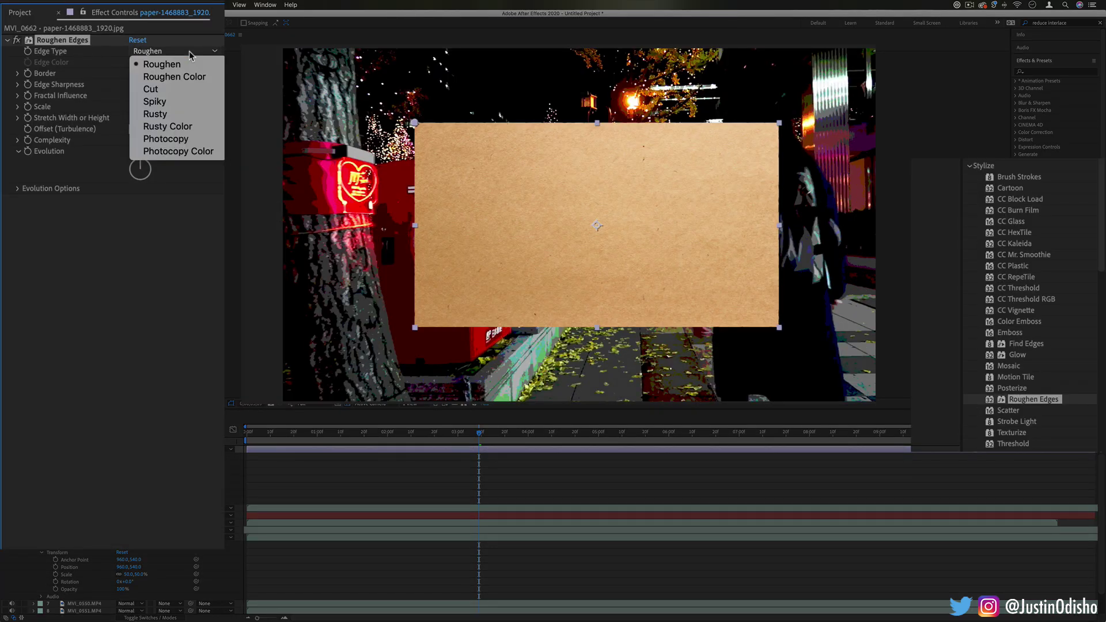
pyautogui.click(139, 87)
pyautogui.moveTo(136, 76); pyautogui.dragTo(162, 85)
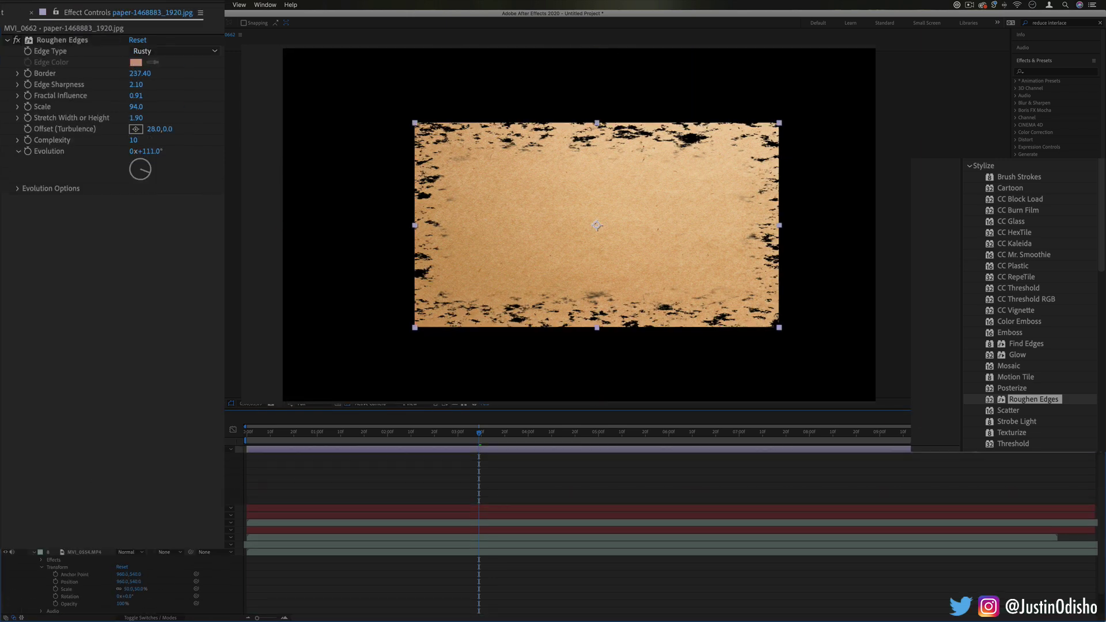
pyautogui.moveTo(481, 434)
pyautogui.mouseDown()
pyautogui.moveTo(433, 432)
pyautogui.moveTo(500, 433)
pyautogui.mouseUp()
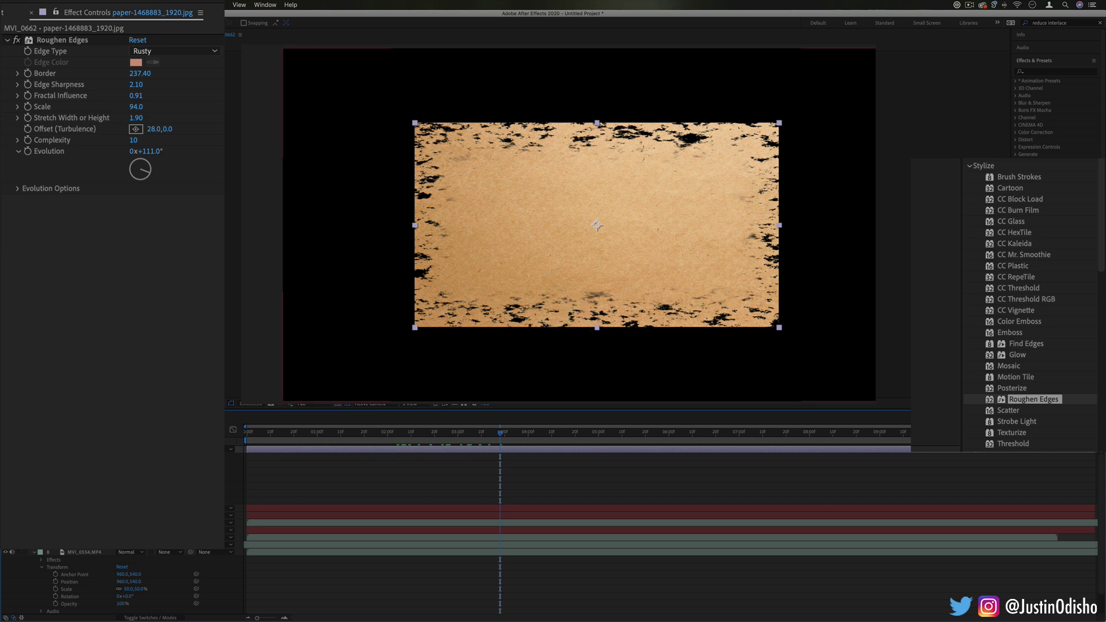
# Switch the paper image's Edge Type to Roughen and rotate the Evolution to vary the torn edges.
pyautogui.click(173, 52)
pyautogui.click(177, 64)
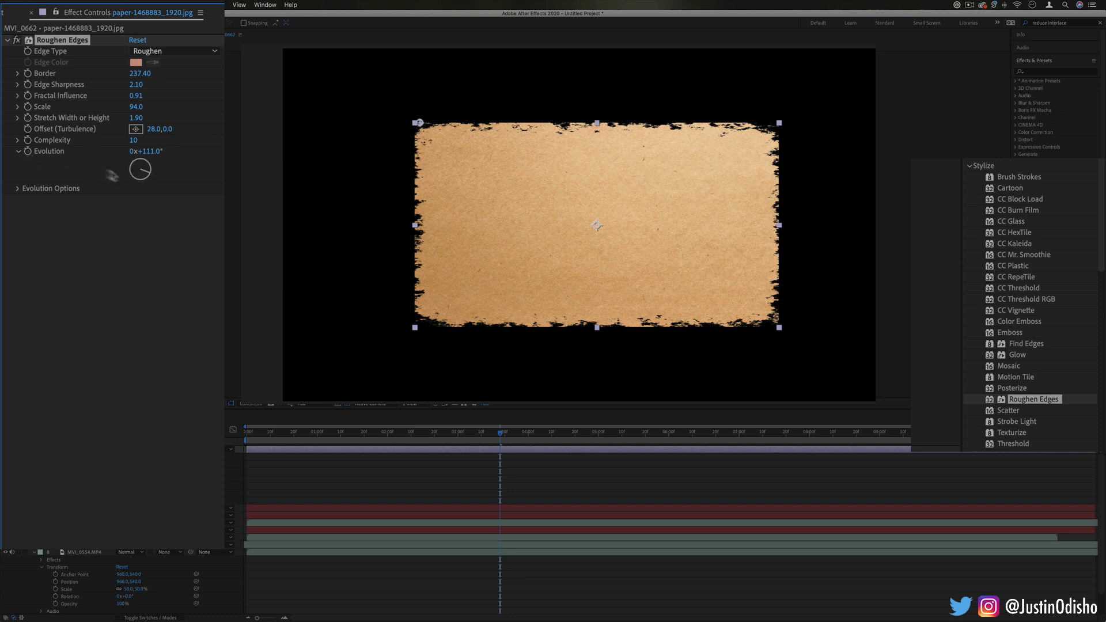
pyautogui.moveTo(136, 165)
pyautogui.mouseDown()
pyautogui.moveTo(141, 156)
pyautogui.moveTo(181, 172)
pyautogui.moveTo(144, 196)
pyautogui.moveTo(110, 173)
pyautogui.moveTo(138, 139)
pyautogui.moveTo(101, 155)
pyautogui.moveTo(144, 133)
pyautogui.moveTo(179, 167)
pyautogui.moveTo(144, 173)
pyautogui.moveTo(139, 187)
pyautogui.mouseUp()
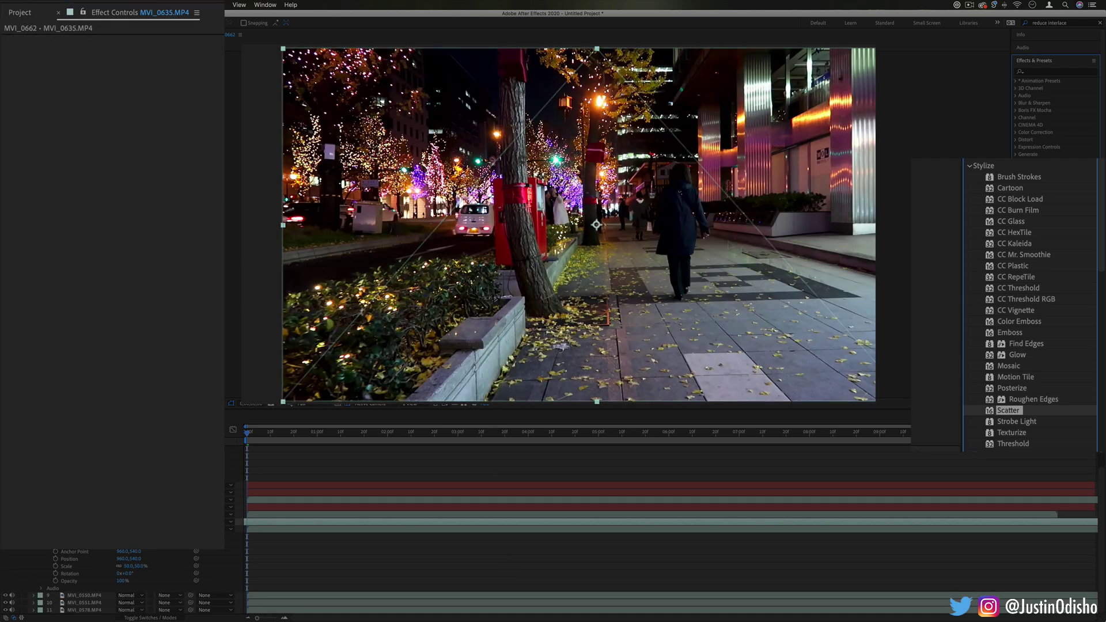
# Apply Scatter to MVI_0635.MP4 with a Scatter Amount of 15, then increase the amount further.
pyautogui.doubleClick(1009, 410)
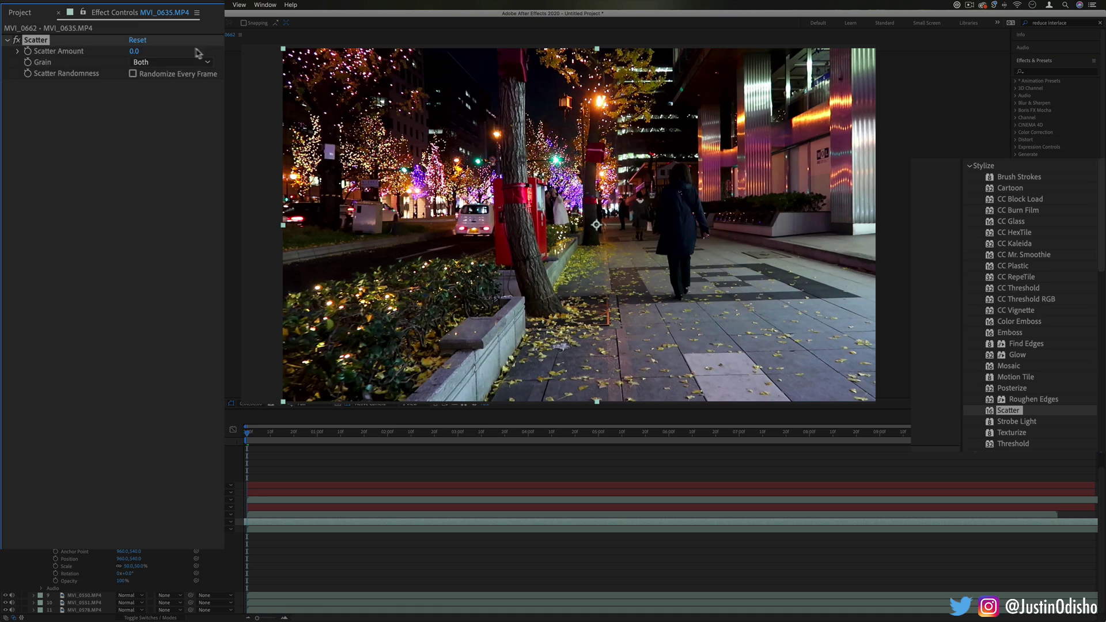
pyautogui.moveTo(134, 51); pyautogui.dragTo(143, 51)
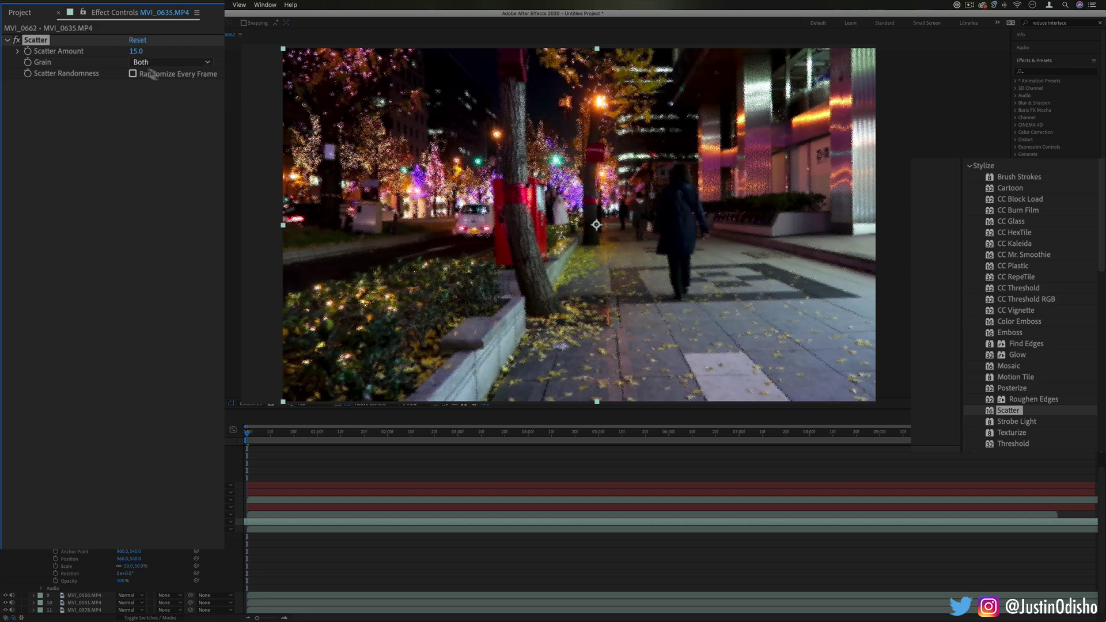
pyautogui.moveTo(136, 55); pyautogui.dragTo(225, 60)
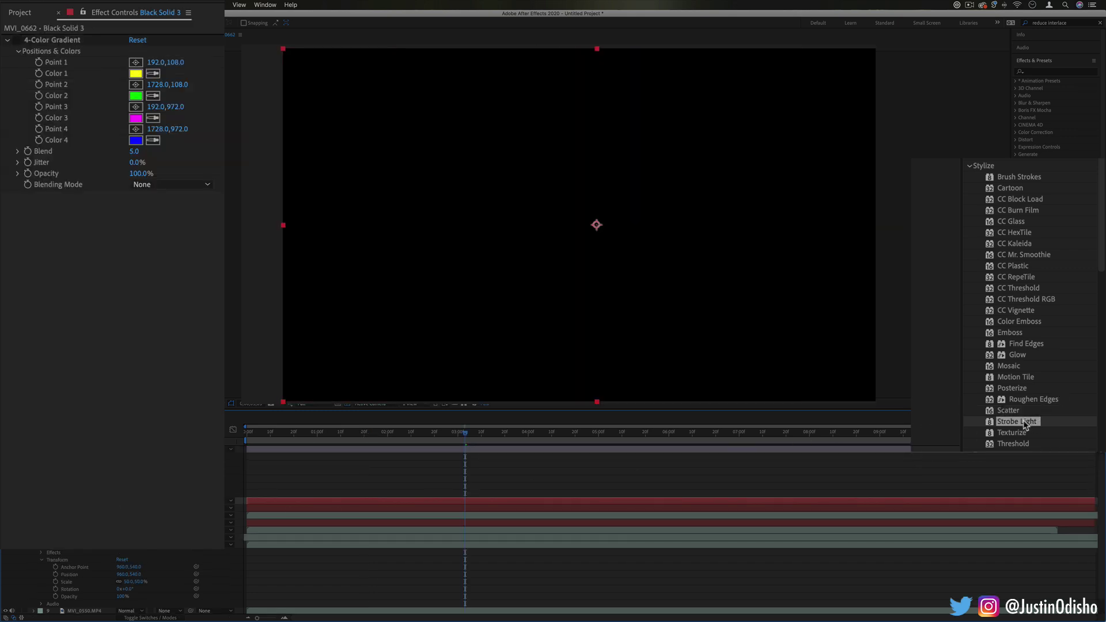
# Apply Strobe Light to Black Solid 3 and change its Strobe Color to red.
pyautogui.moveTo(1022, 420); pyautogui.dragTo(578, 210)
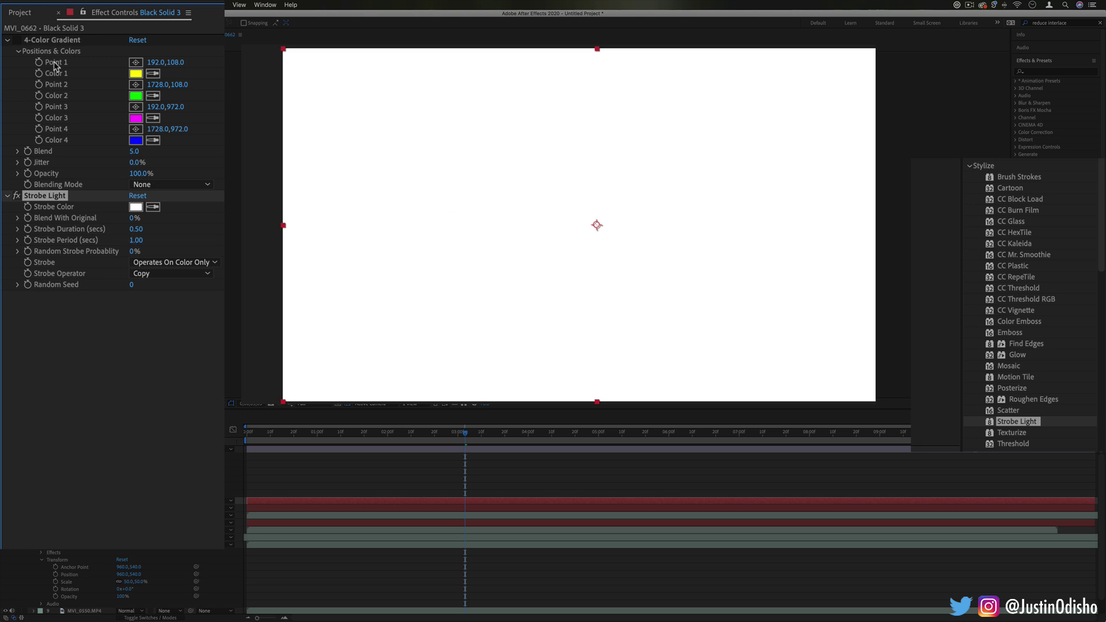
pyautogui.click(55, 41)
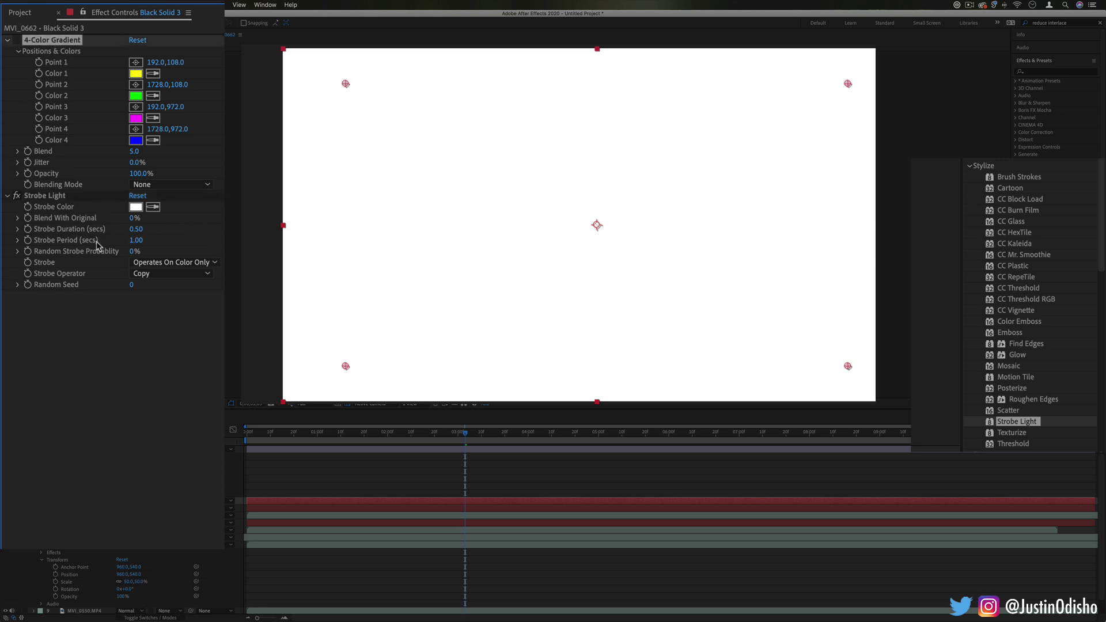
pyautogui.click(136, 229)
pyautogui.click(169, 233)
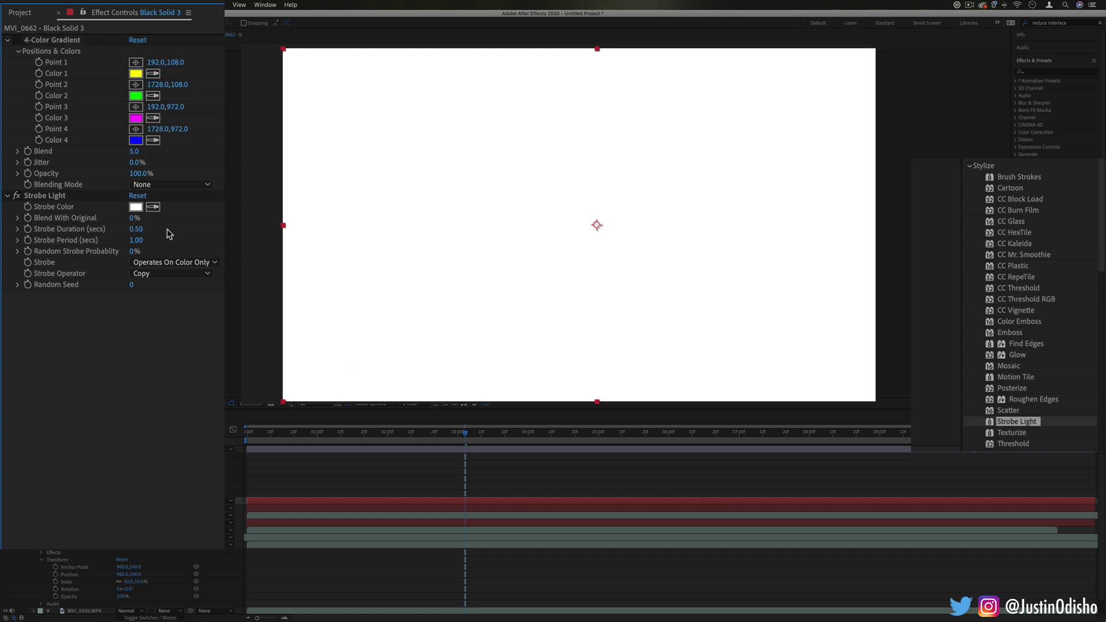
pyautogui.click(136, 207)
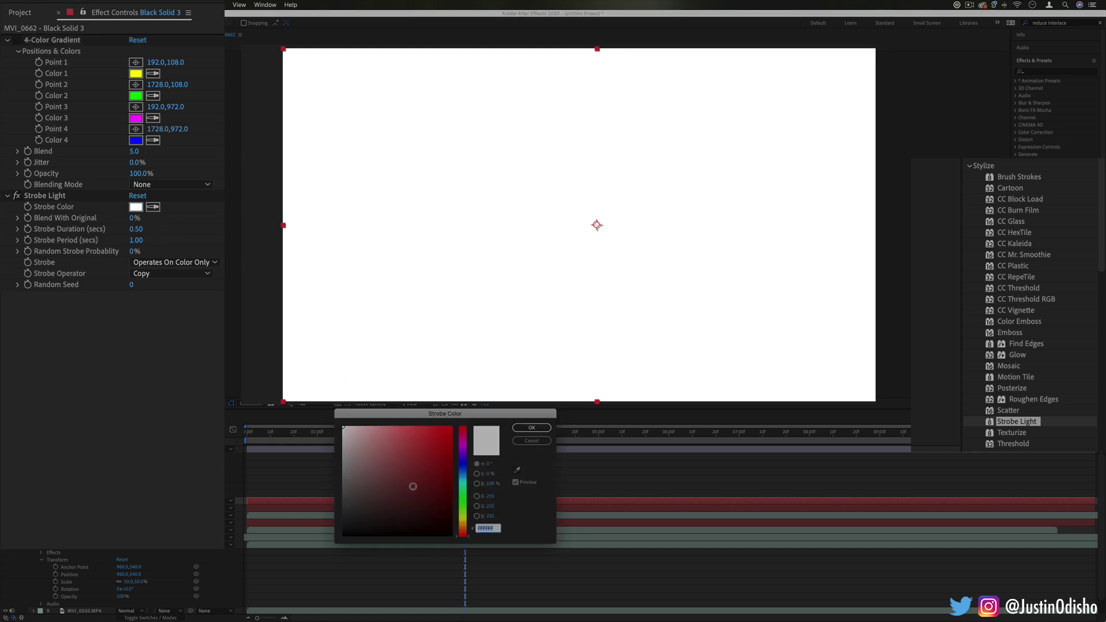
pyautogui.moveTo(414, 484); pyautogui.dragTo(472, 436)
pyautogui.click(535, 428)
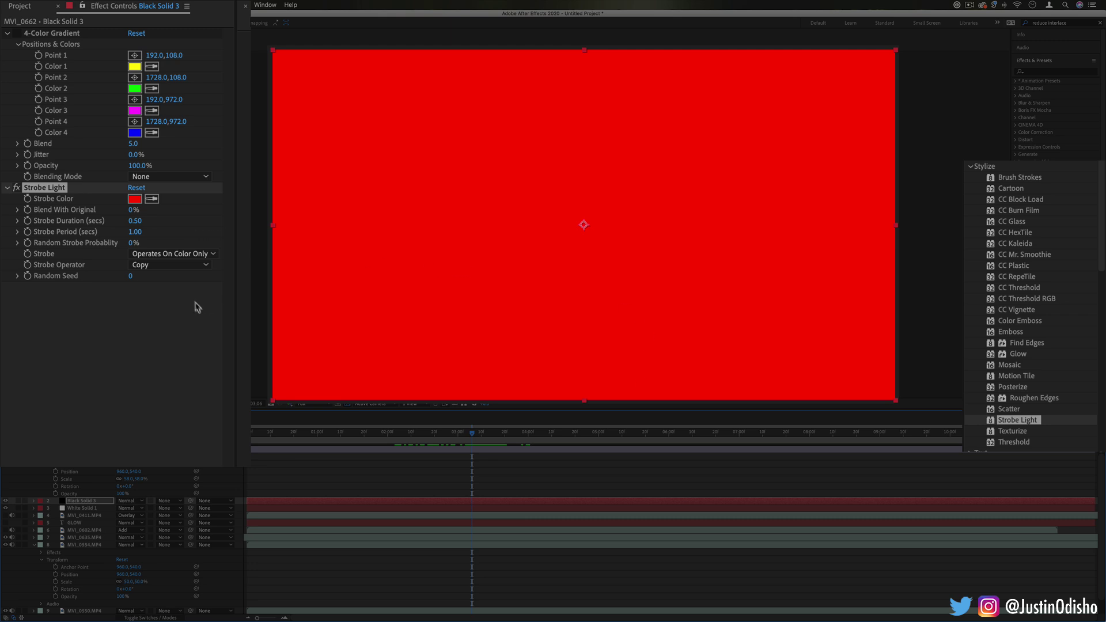
# Set Strobe to Makes Layer Transparent, hide White Solid 1 and scrub through the strobe over the street footage.
pyautogui.click(212, 253)
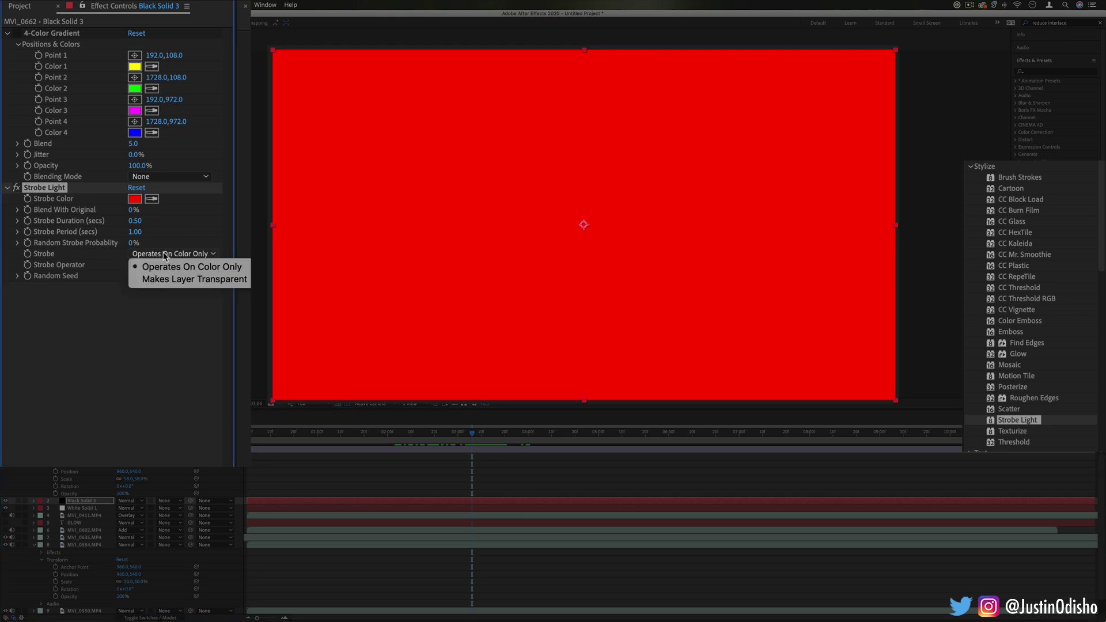
pyautogui.click(187, 281)
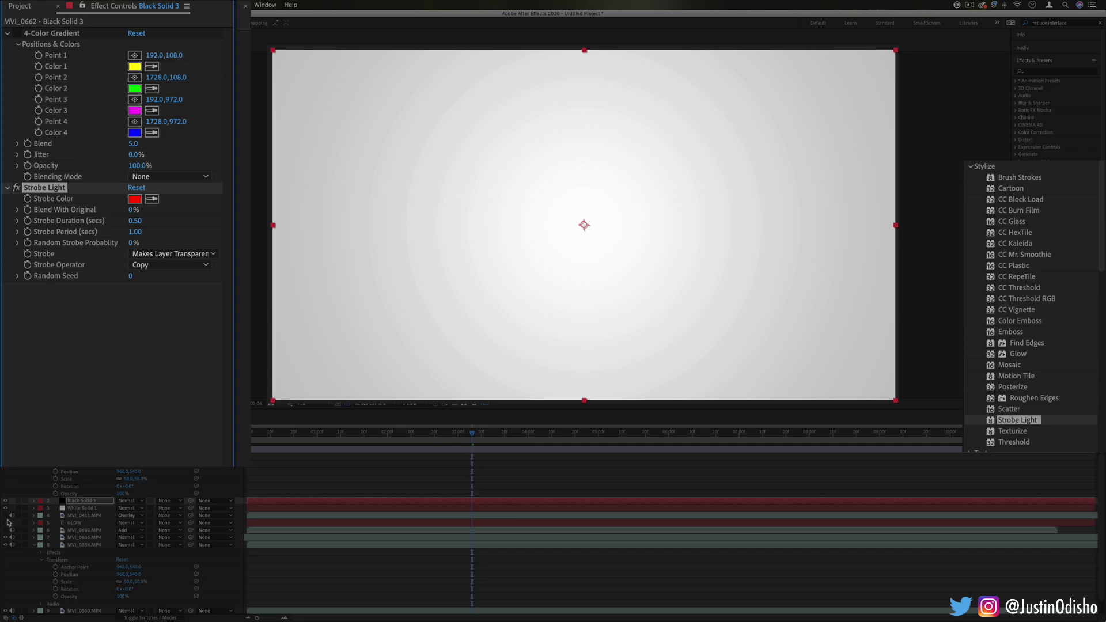
pyautogui.click(5, 508)
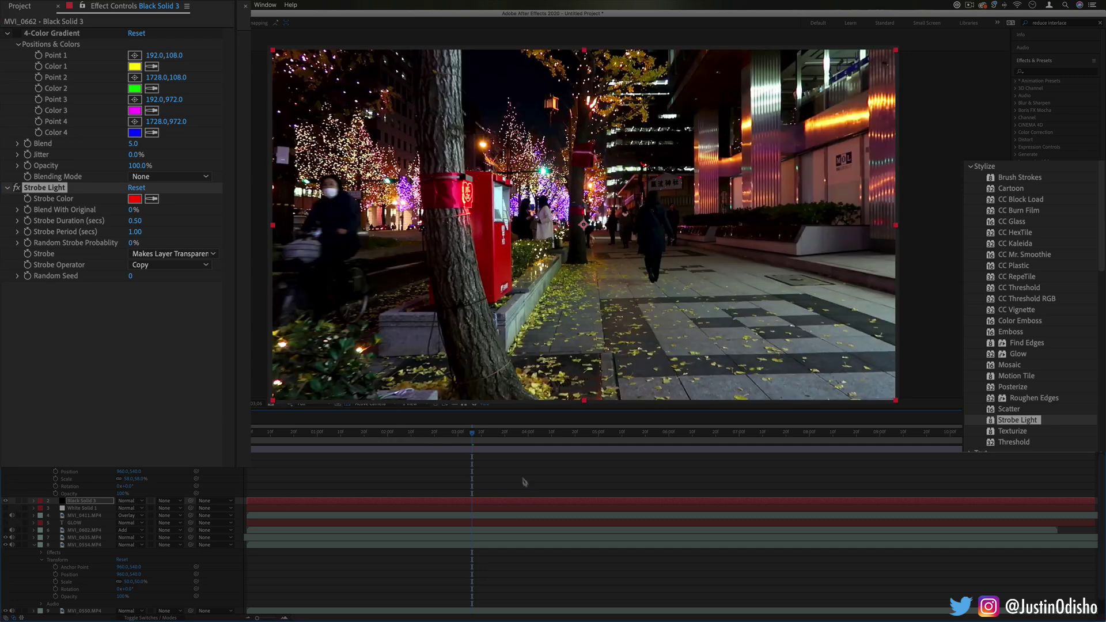
pyautogui.moveTo(482, 436)
pyautogui.mouseDown()
pyautogui.moveTo(614, 439)
pyautogui.moveTo(484, 440)
pyautogui.mouseUp()
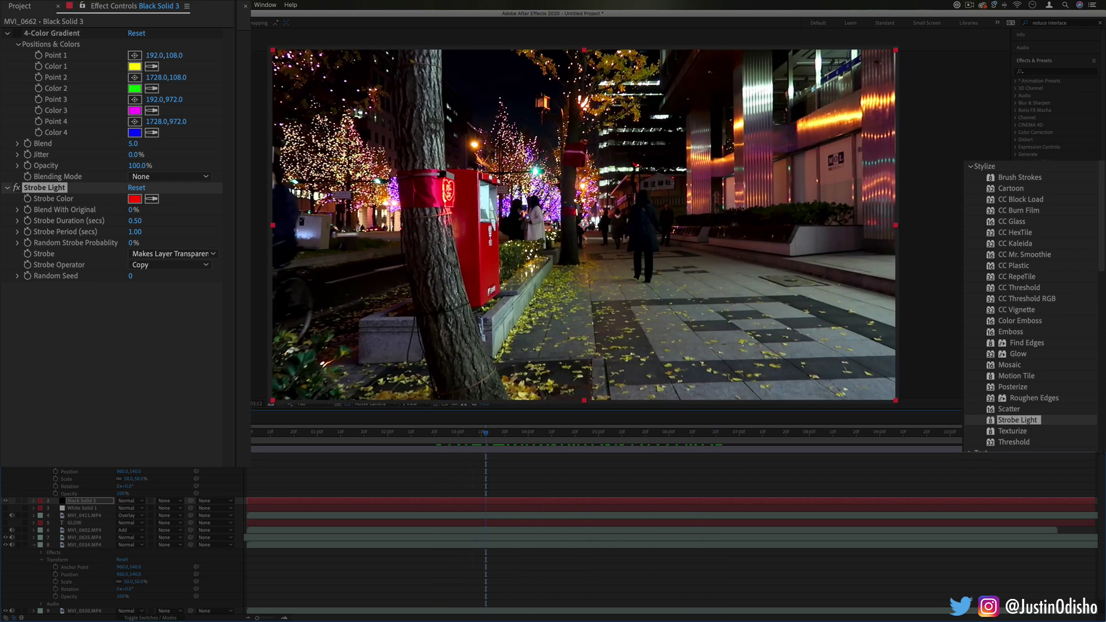
# Set the Strobe Duration to 0.25 and the Strobe Period to 0.50 seconds, and preview the flashing.
pyautogui.click(133, 224)
pyautogui.write('0.25')
pyautogui.press('Return')
pyautogui.click(134, 233)
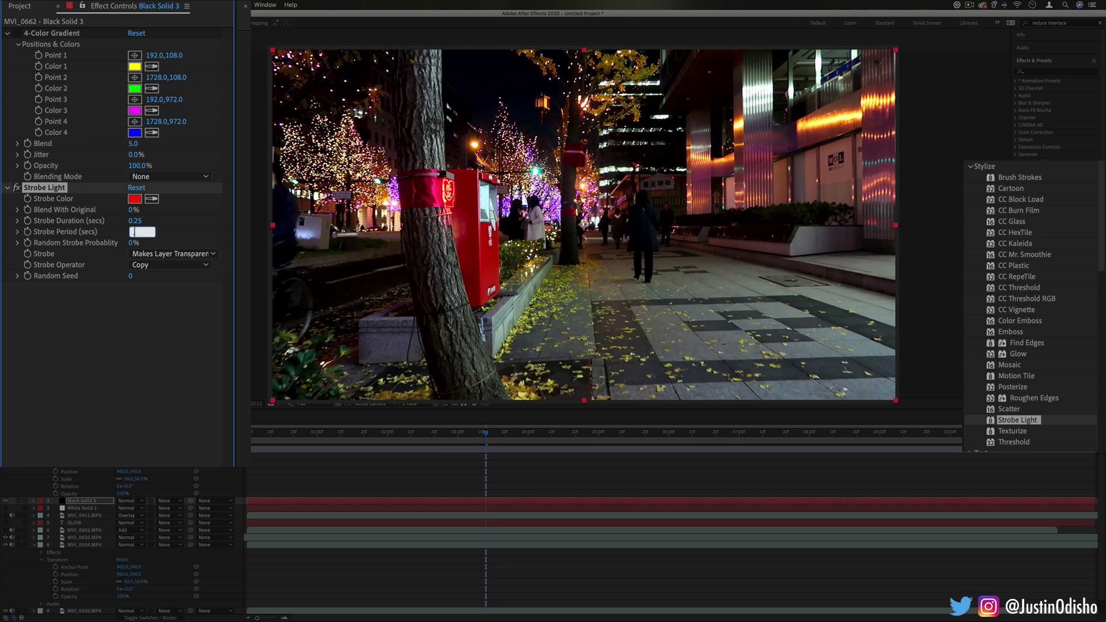
pyautogui.press('Return')
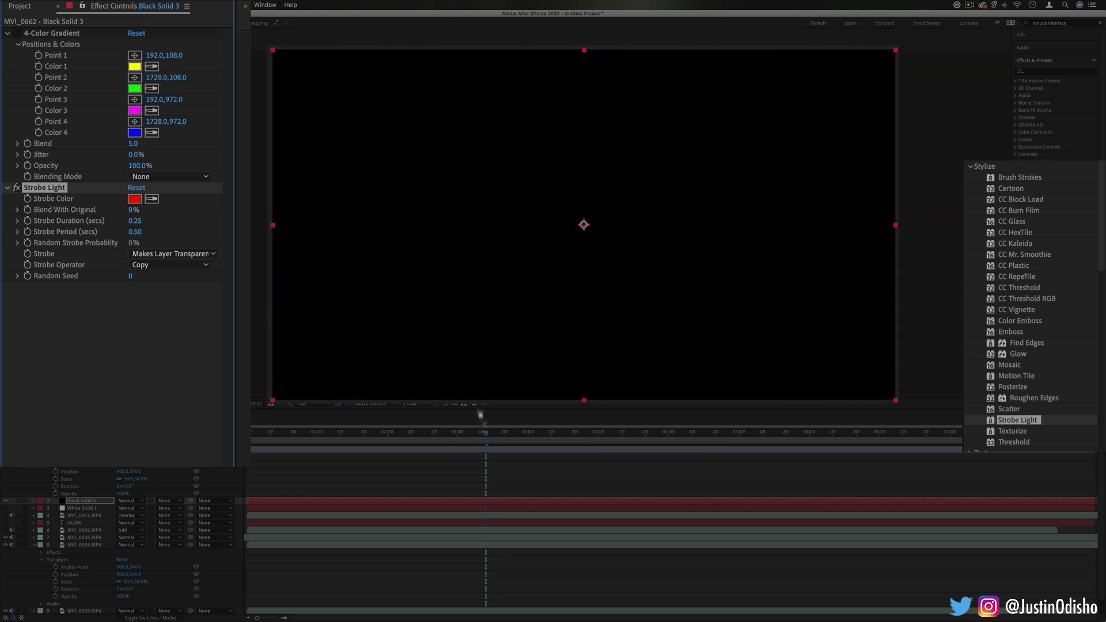
pyautogui.press('space')
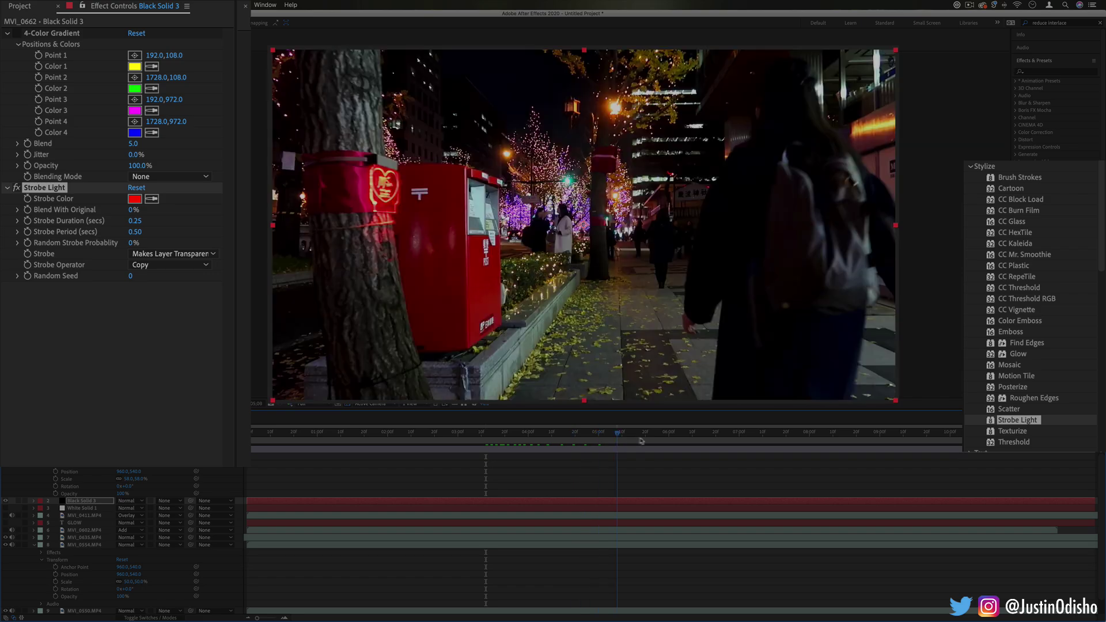
pyautogui.press('space')
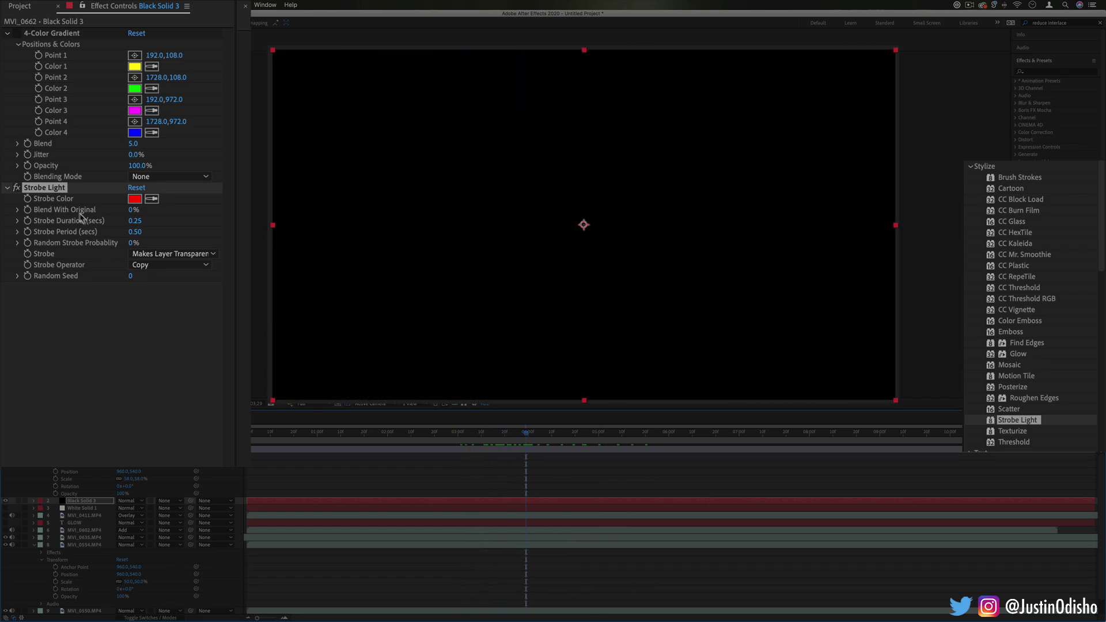
pyautogui.moveTo(509, 434); pyautogui.dragTo(500, 434)
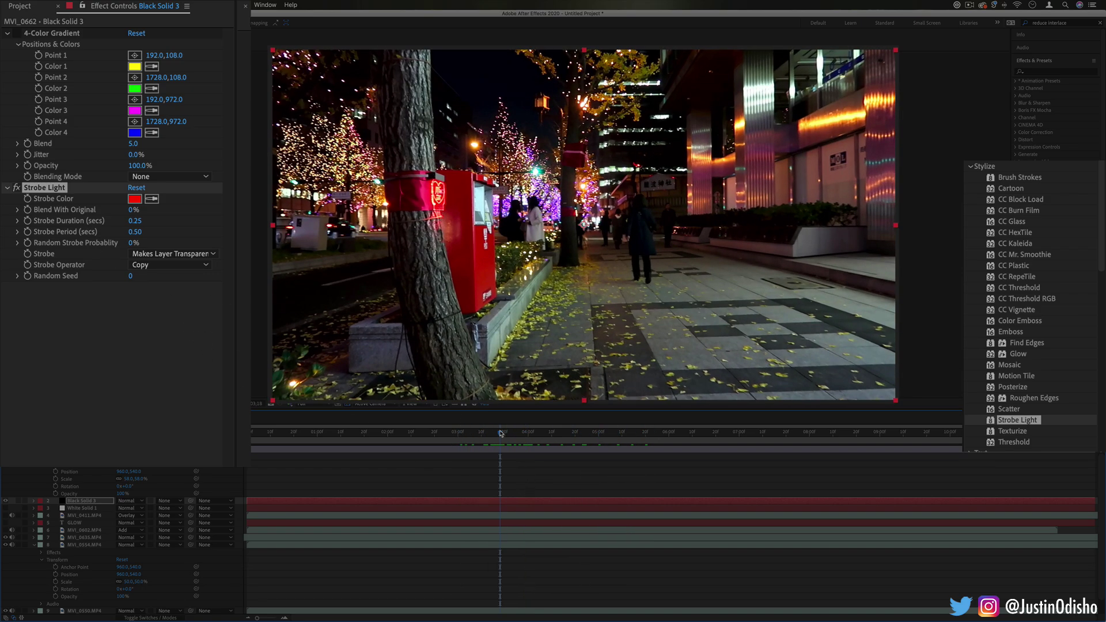
pyautogui.click(47, 188)
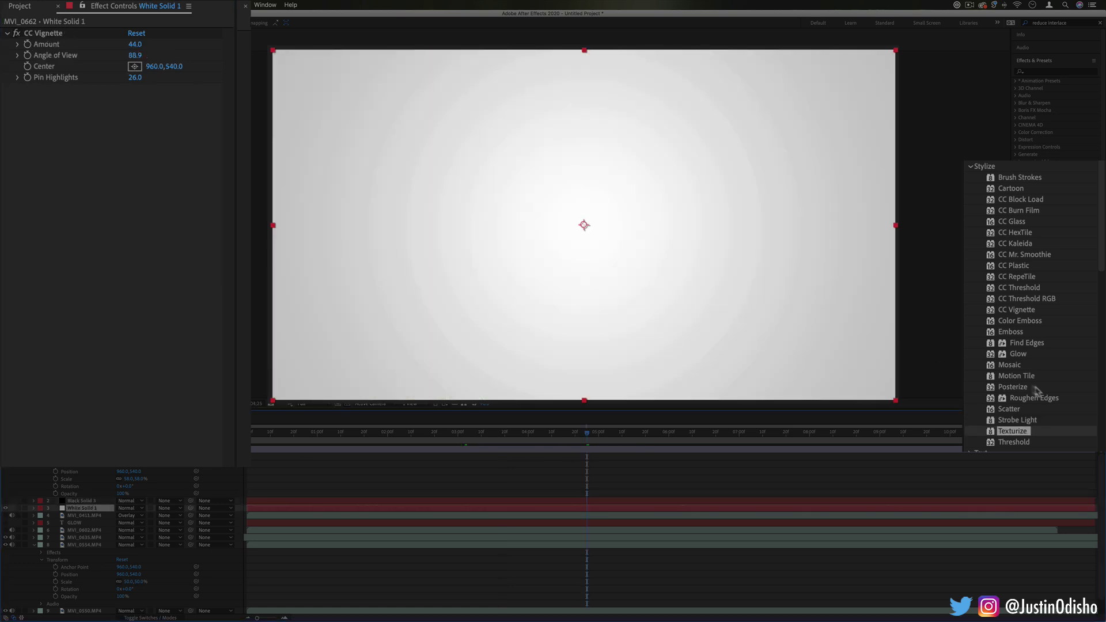
# Apply Texturize to White Solid 1, then show the paper image layer and fit it to the composition.
pyautogui.click(1017, 432)
pyautogui.moveTo(1019, 436); pyautogui.dragTo(707, 277)
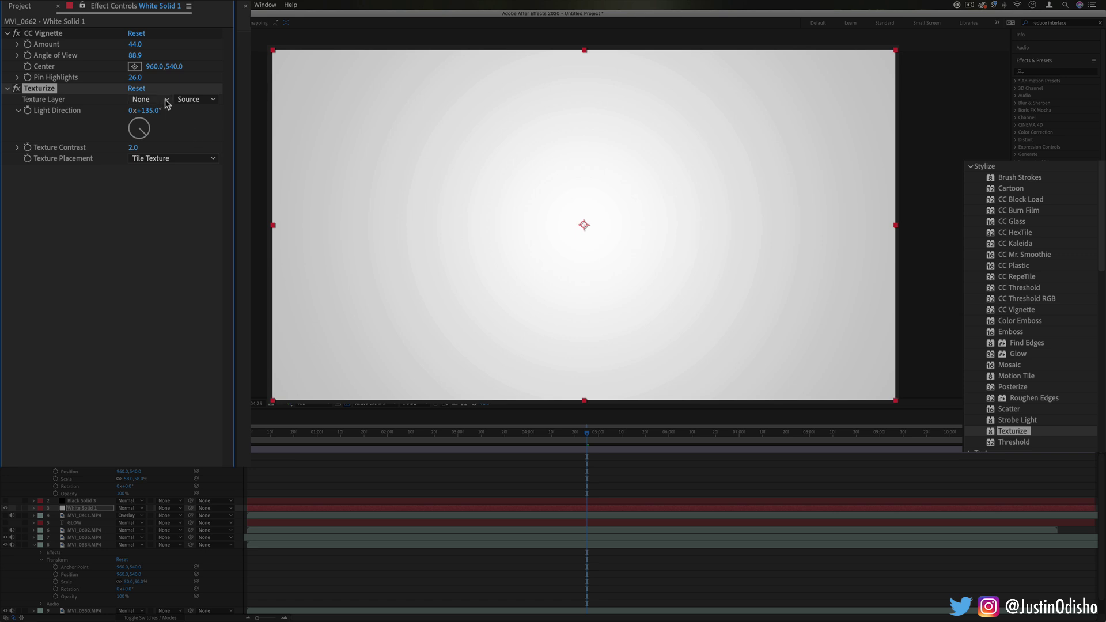
pyautogui.click(6, 449)
pyautogui.click(100, 450)
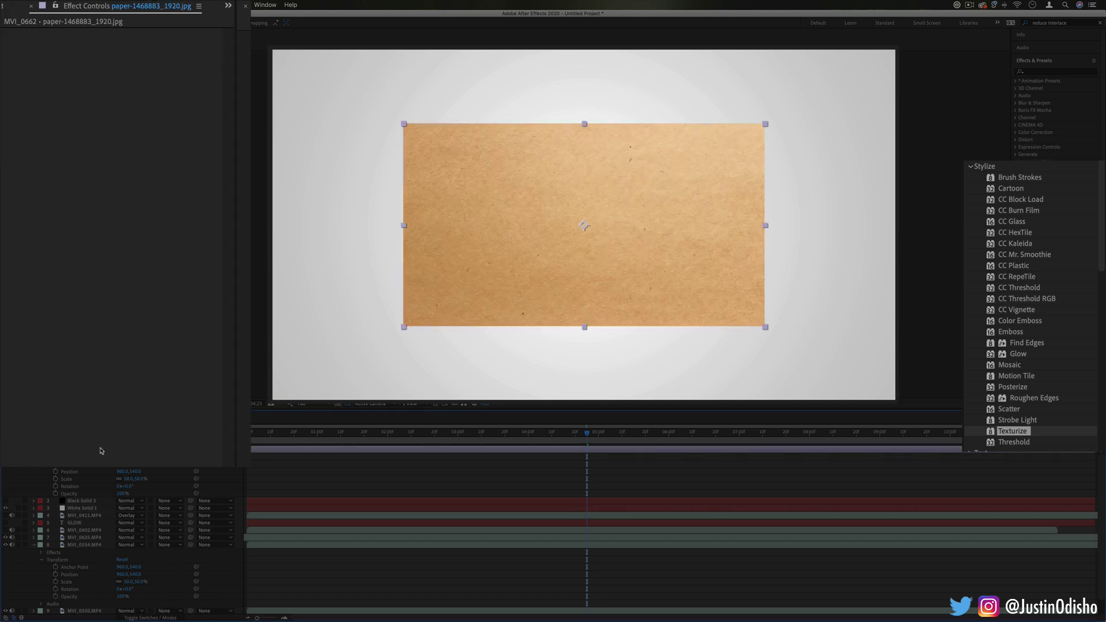
pyautogui.press('super+alt+f')
pyautogui.click(93, 508)
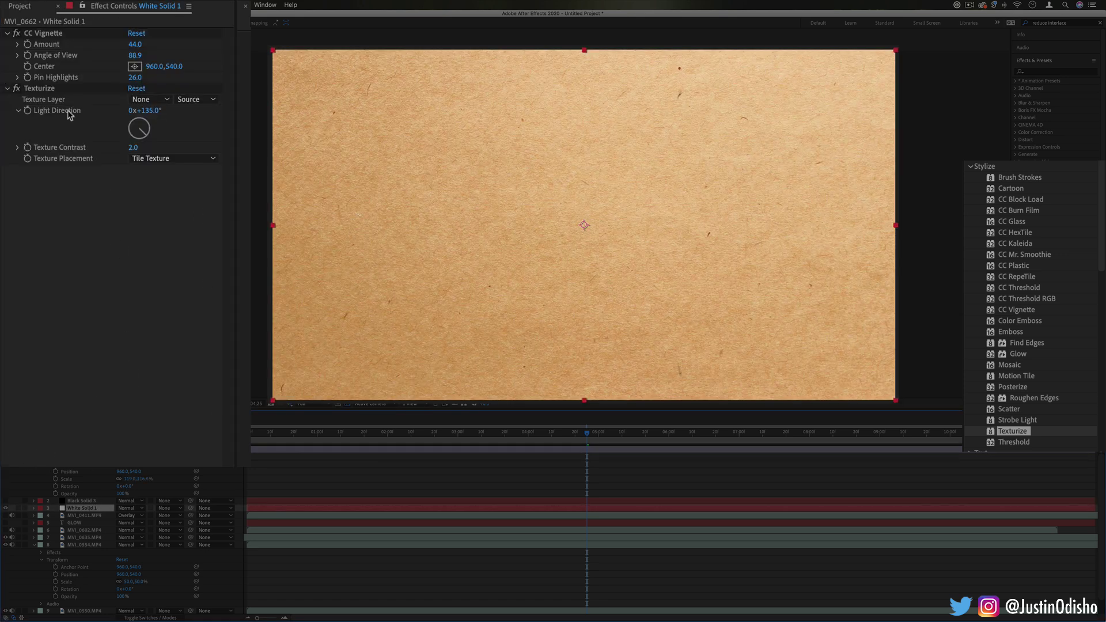
# Set Texturize's Texture Layer to paper-1468883_1920.jpg on White Solid 1 and hide the paper image.
pyautogui.click(148, 100)
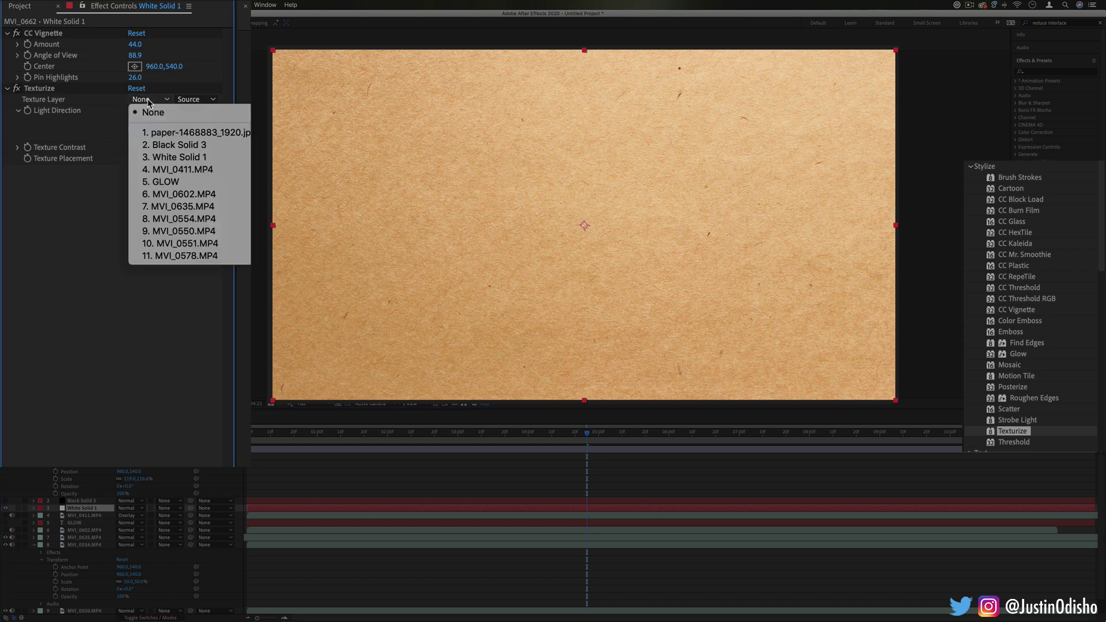
pyautogui.click(212, 136)
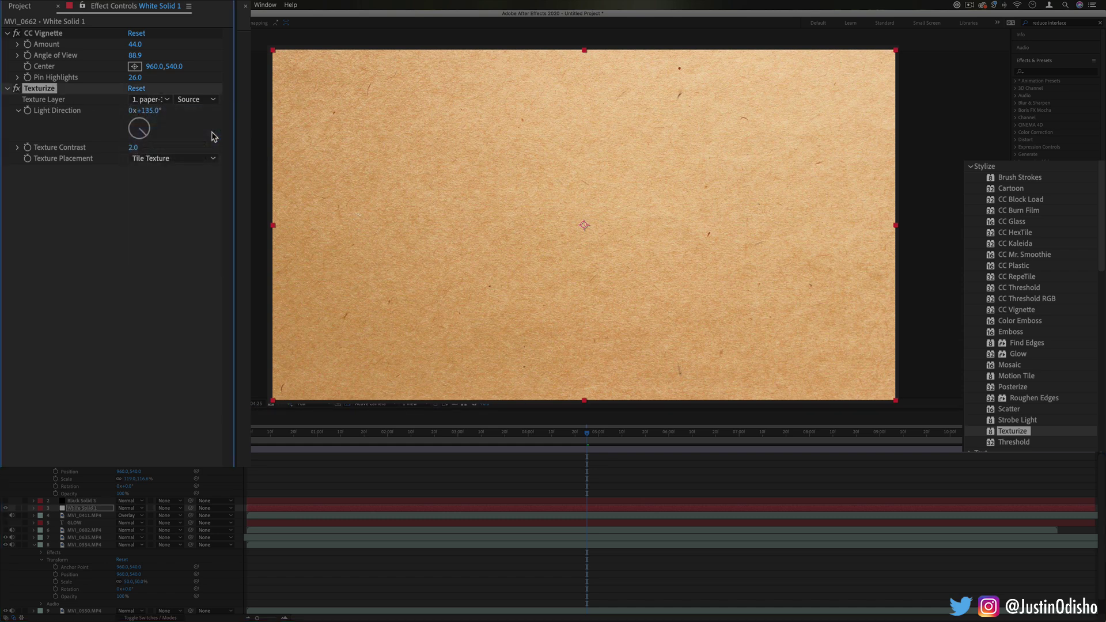
pyautogui.click(9, 452)
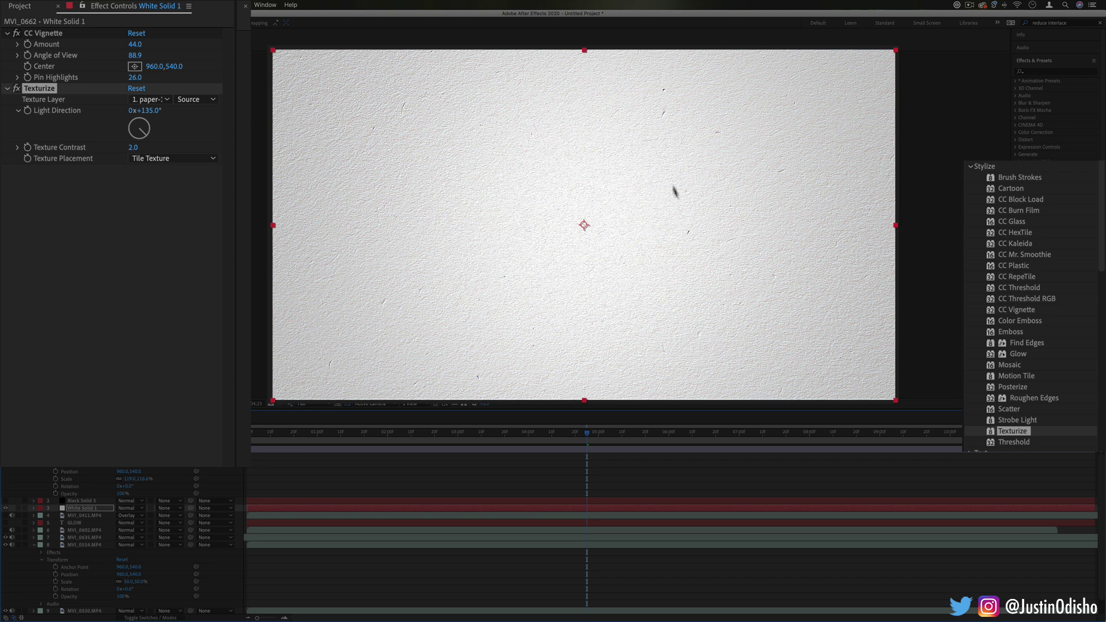
pyautogui.click(92, 510)
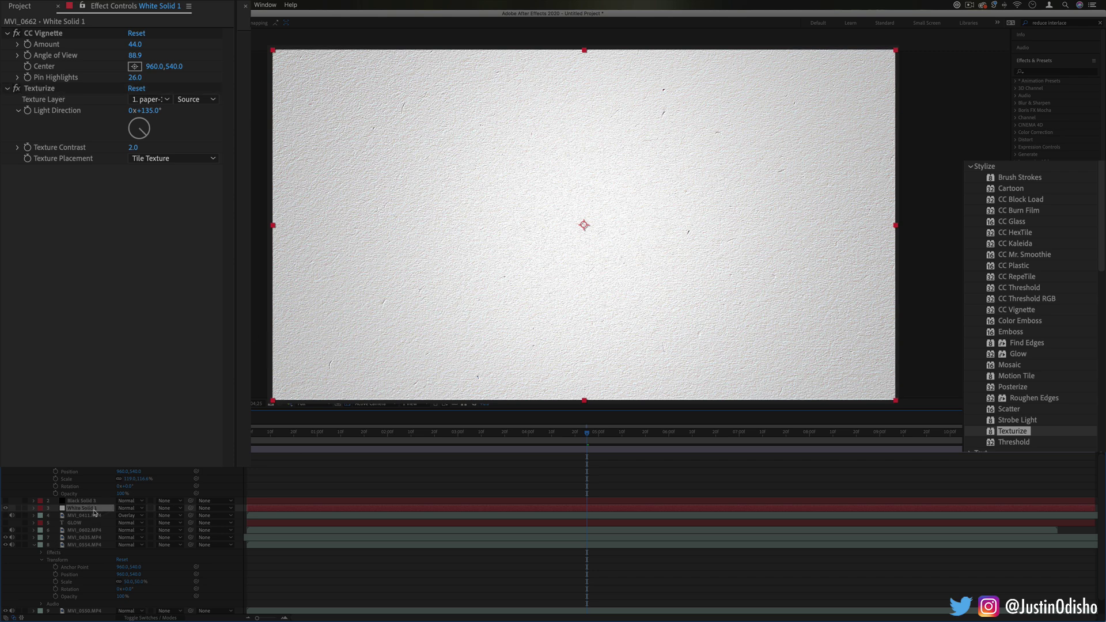
# Paste the Texturize effect onto Black Solid 3 beneath its 4-Color Gradient.
pyautogui.click(8, 509)
pyautogui.click(8, 509)
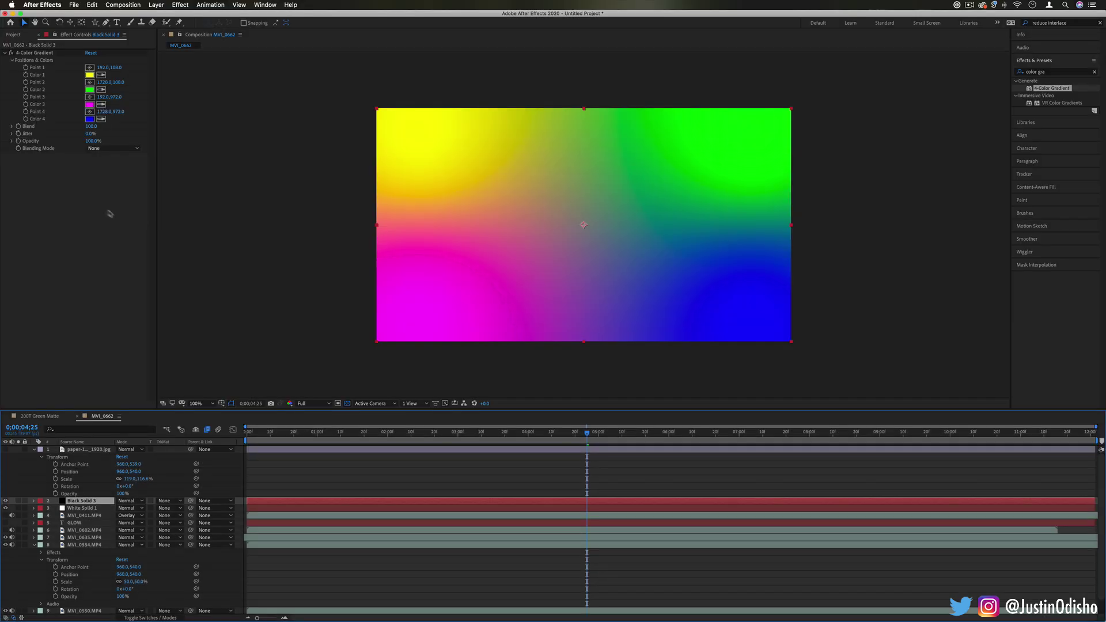
pyautogui.click(103, 211)
pyautogui.press('super+v')
pyautogui.click(665, 219)
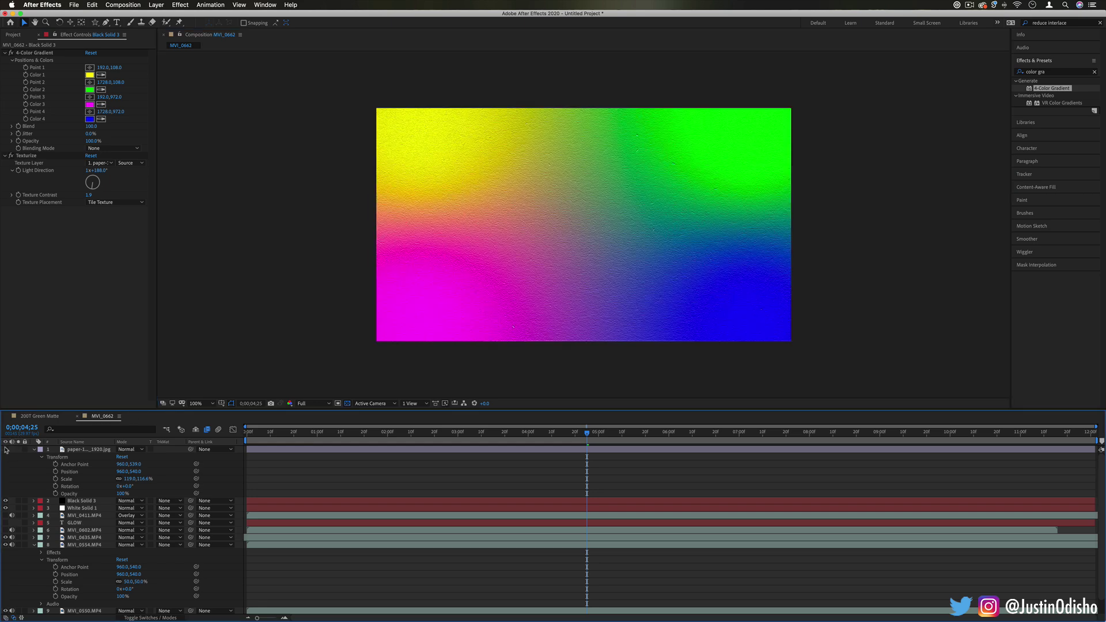
# Switch Black Solid 3's Texture Layer from the paper image to one of the video clips.
pyautogui.click(33, 158)
pyautogui.click(95, 164)
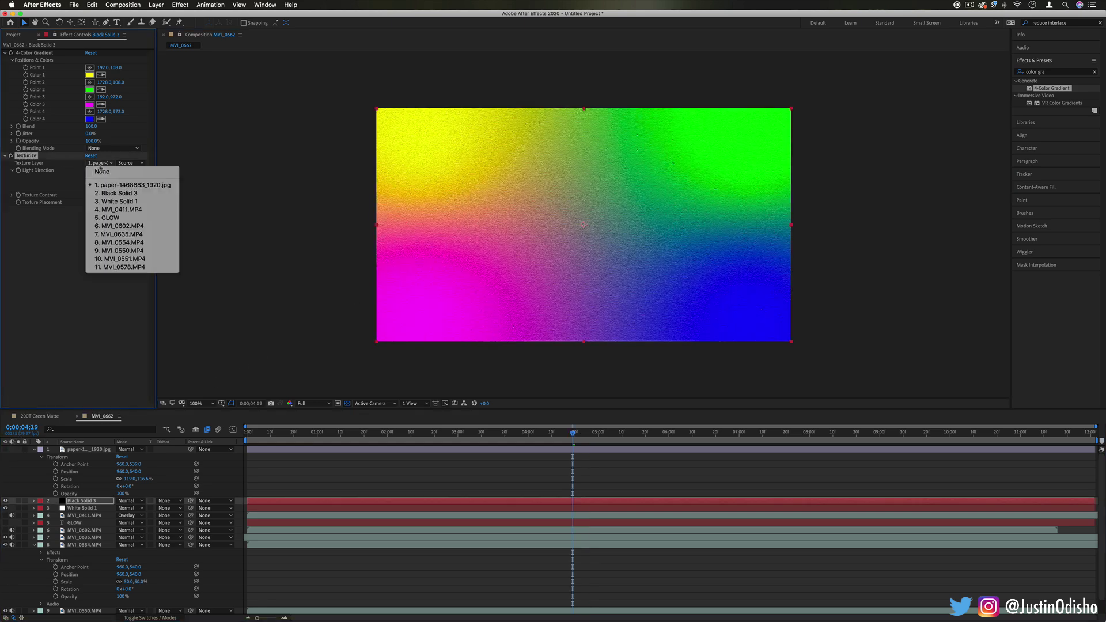
pyautogui.click(123, 256)
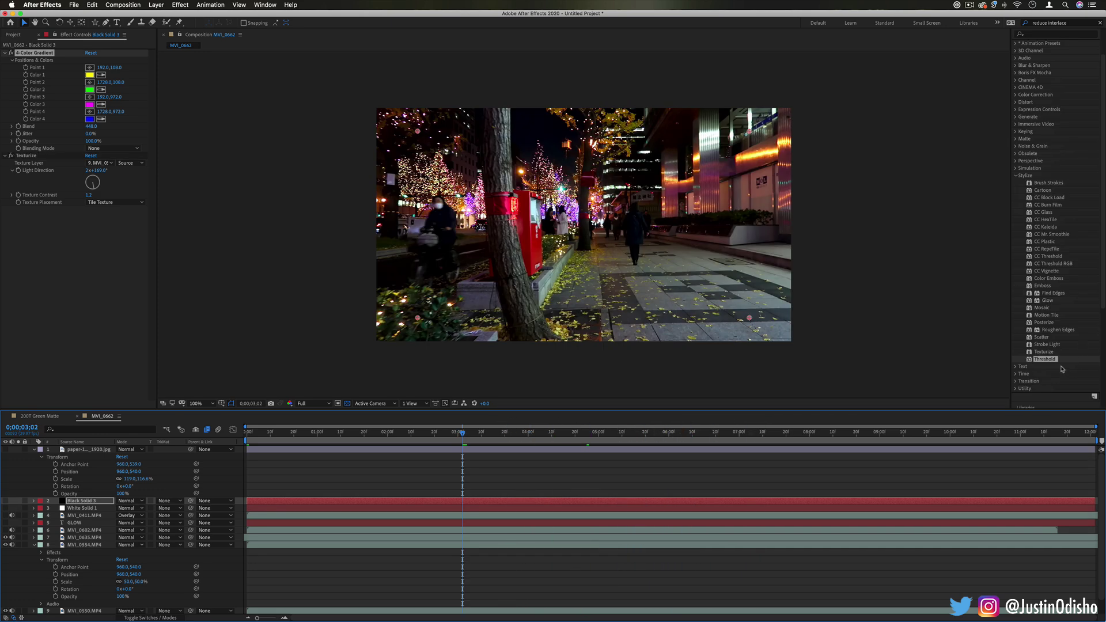
# Apply Threshold to MVI_0635.MP4, delete the clip's Scatter effect and set the Threshold Level to 122.
pyautogui.click(1047, 361)
pyautogui.moveTo(1047, 361); pyautogui.dragTo(588, 260)
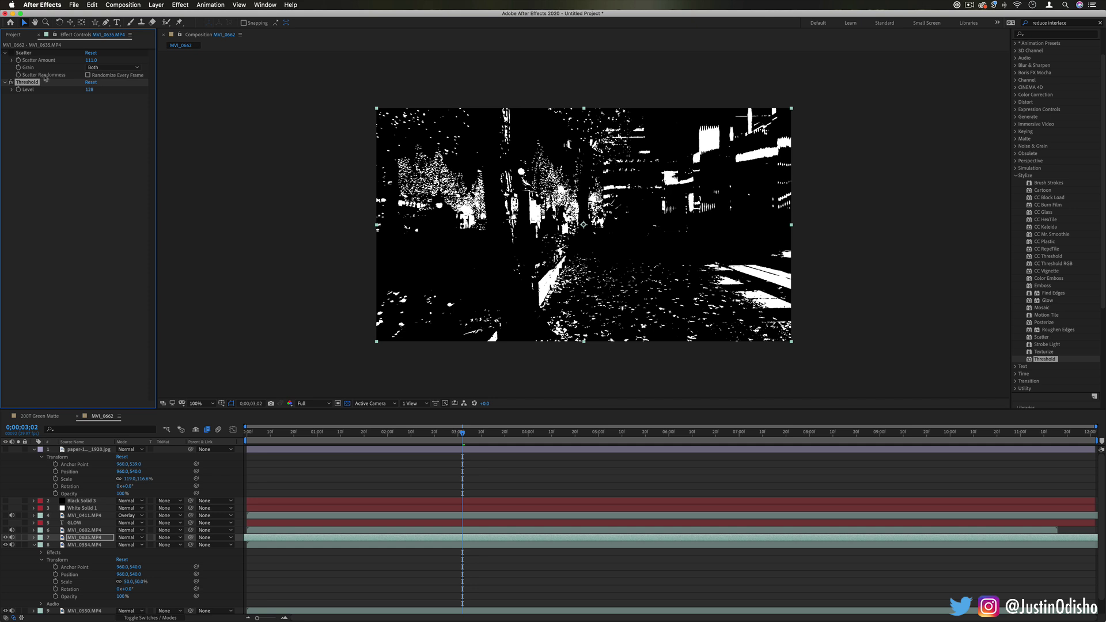
pyautogui.click(24, 53)
pyautogui.press('Delete')
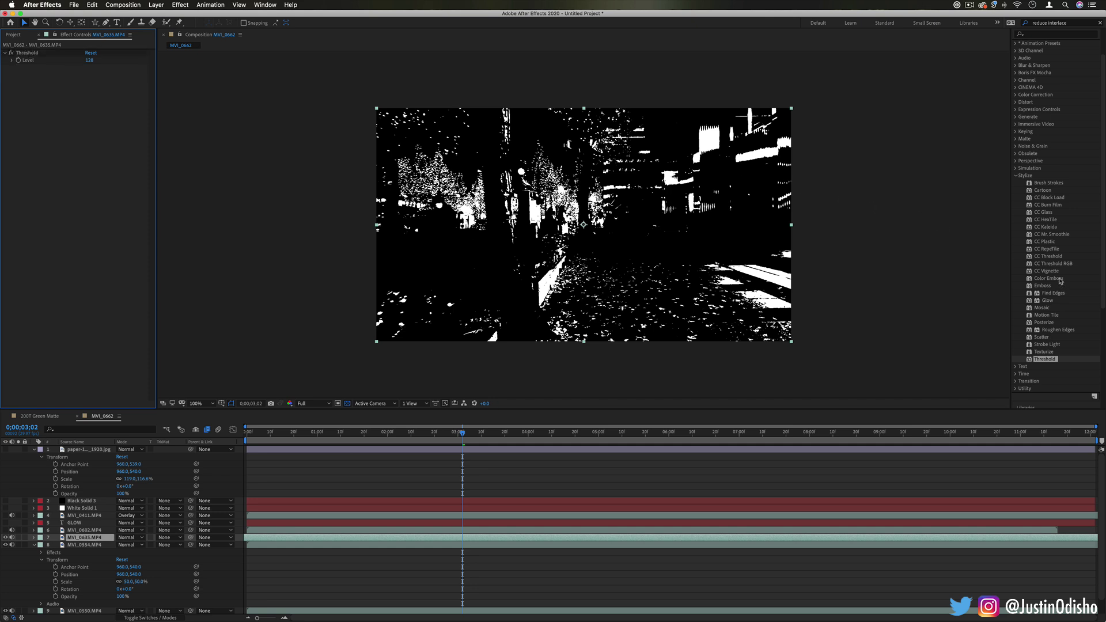
pyautogui.click(1018, 161)
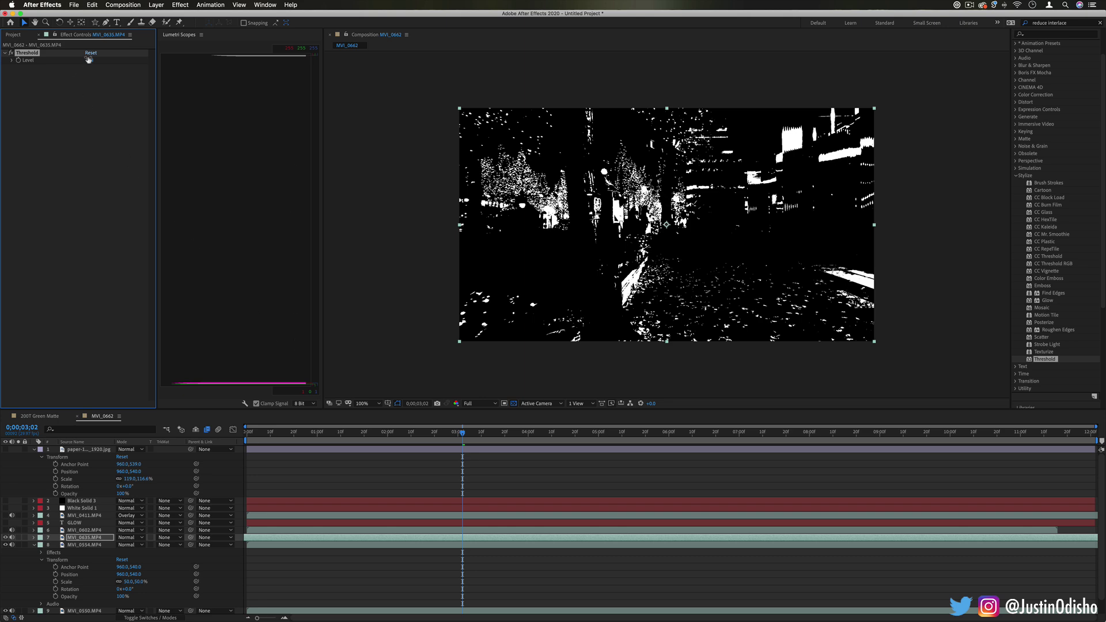
pyautogui.moveTo(88, 60)
pyautogui.mouseDown()
pyautogui.moveTo(118, 59)
pyautogui.moveTo(50, 59)
pyautogui.moveTo(87, 60)
pyautogui.mouseUp()
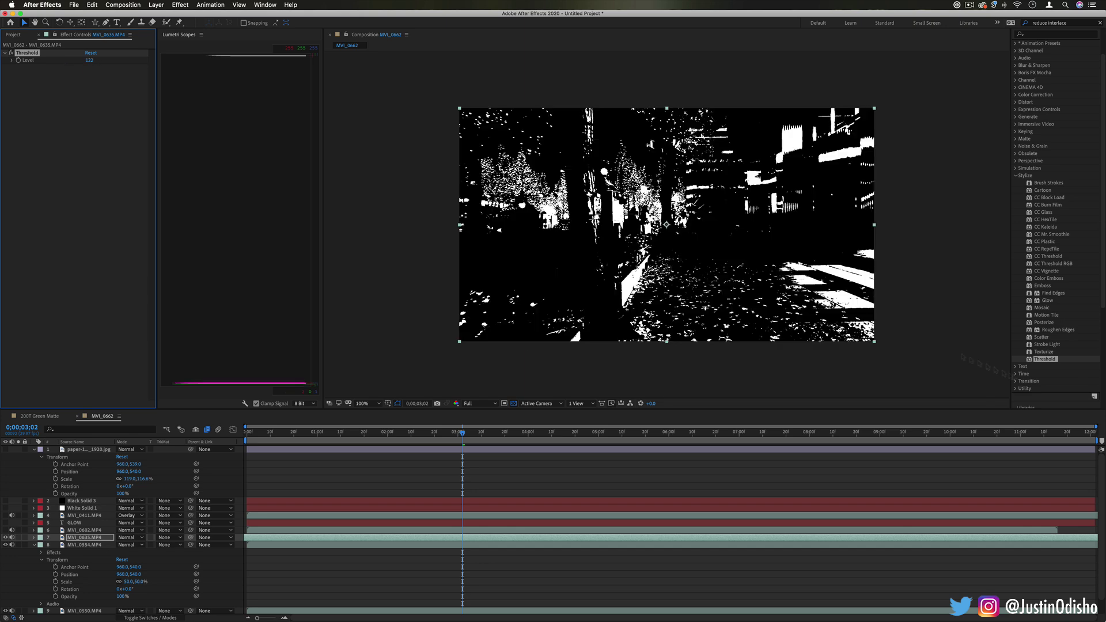
# Collapse the Stylize category and look at the Numbers and Timecode effects in the Text category.
pyautogui.click(1017, 176)
pyautogui.click(1017, 218)
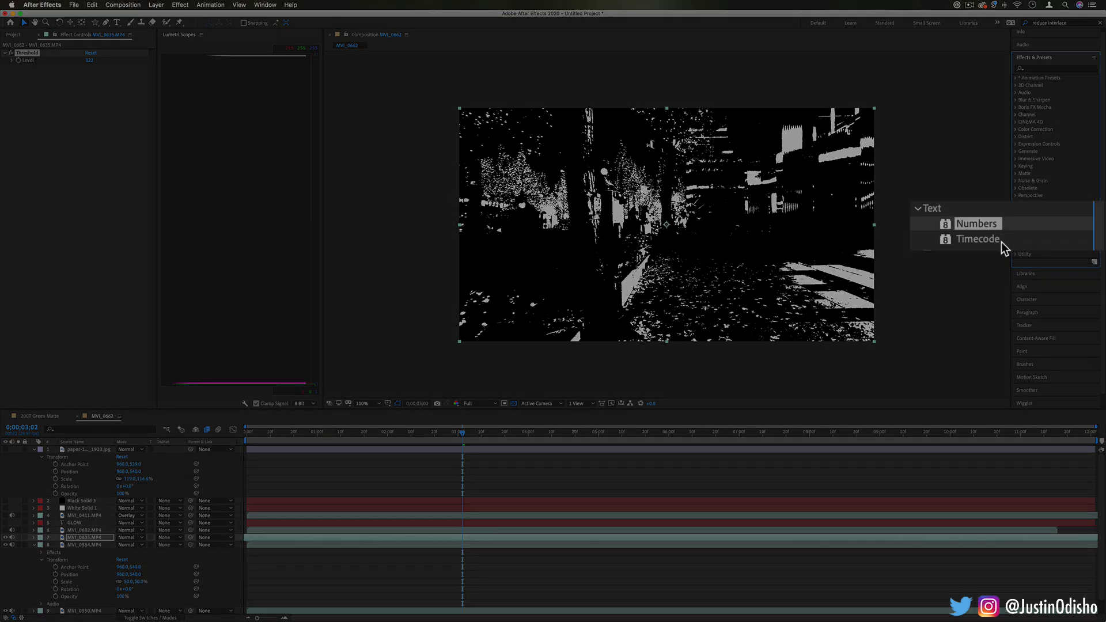
pyautogui.click(991, 241)
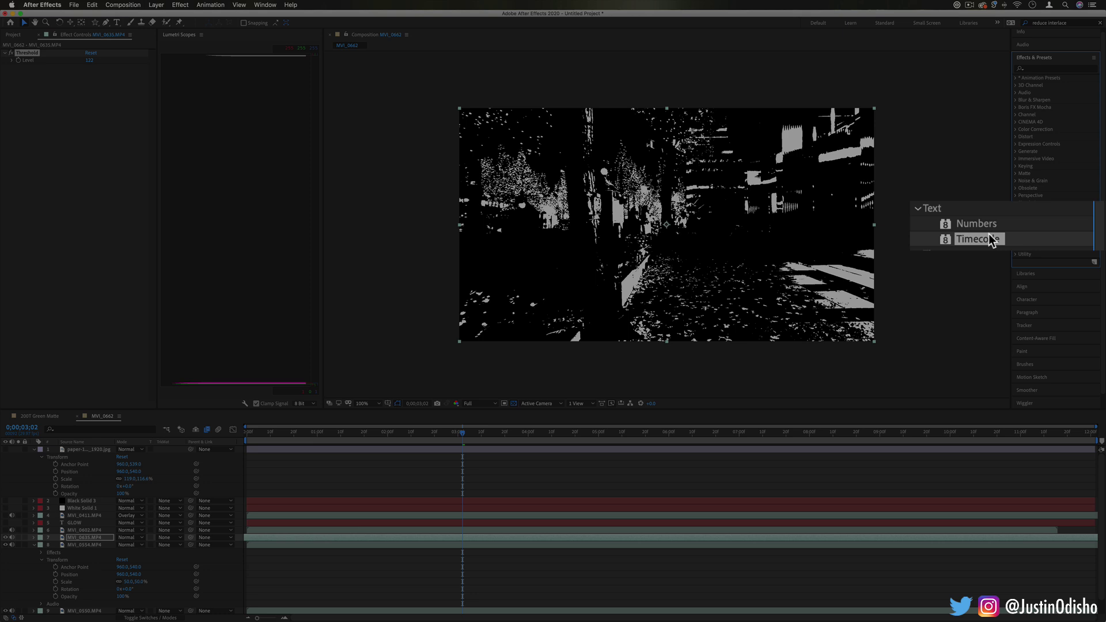